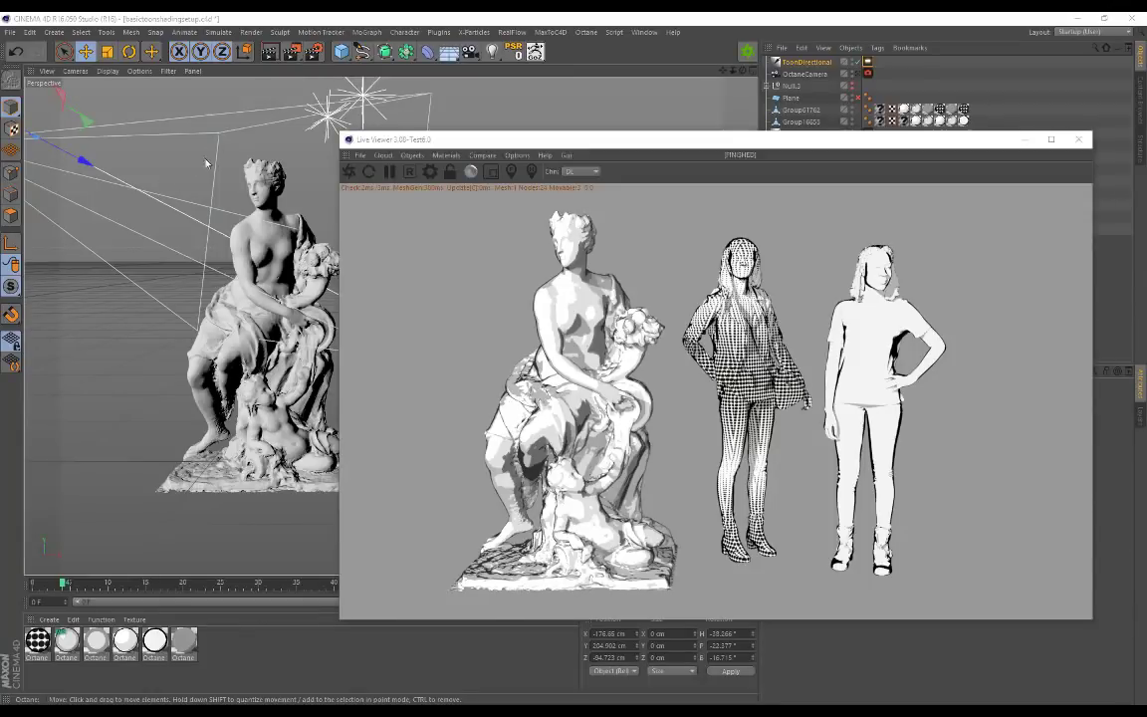
Step: Examine the toon-shaded statue and the two standing figures in the live render from several angles and distances
alt+drag(159, 187, 218, 266)
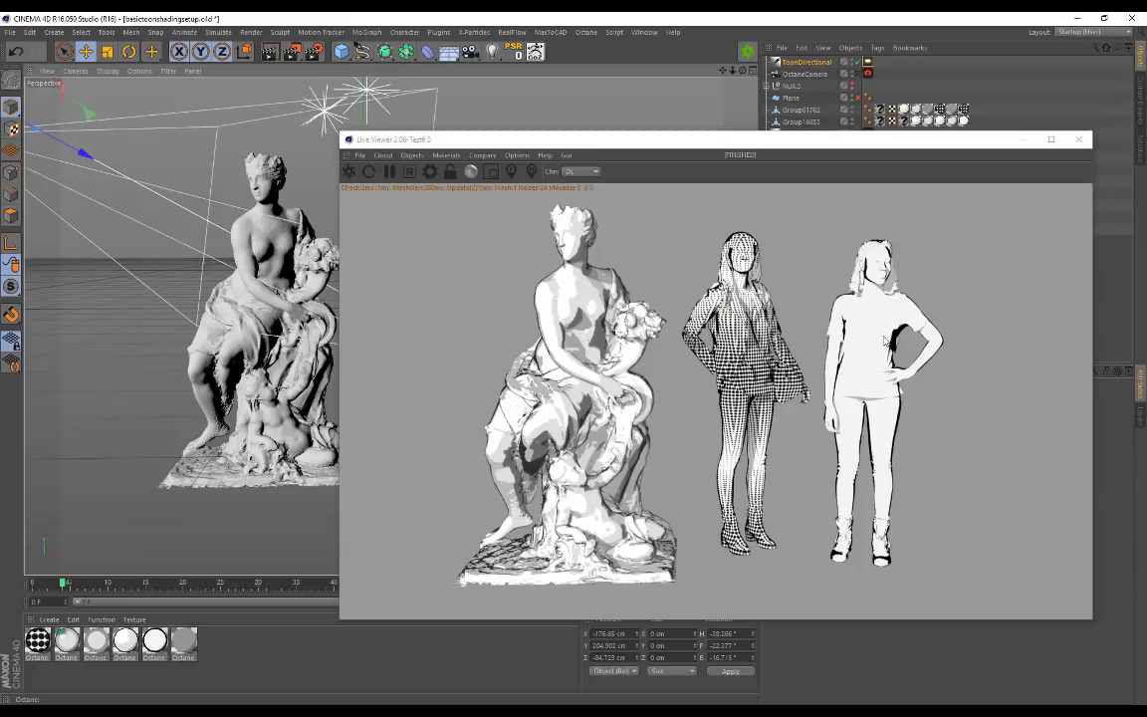
alt+drag(141, 225, 170, 202)
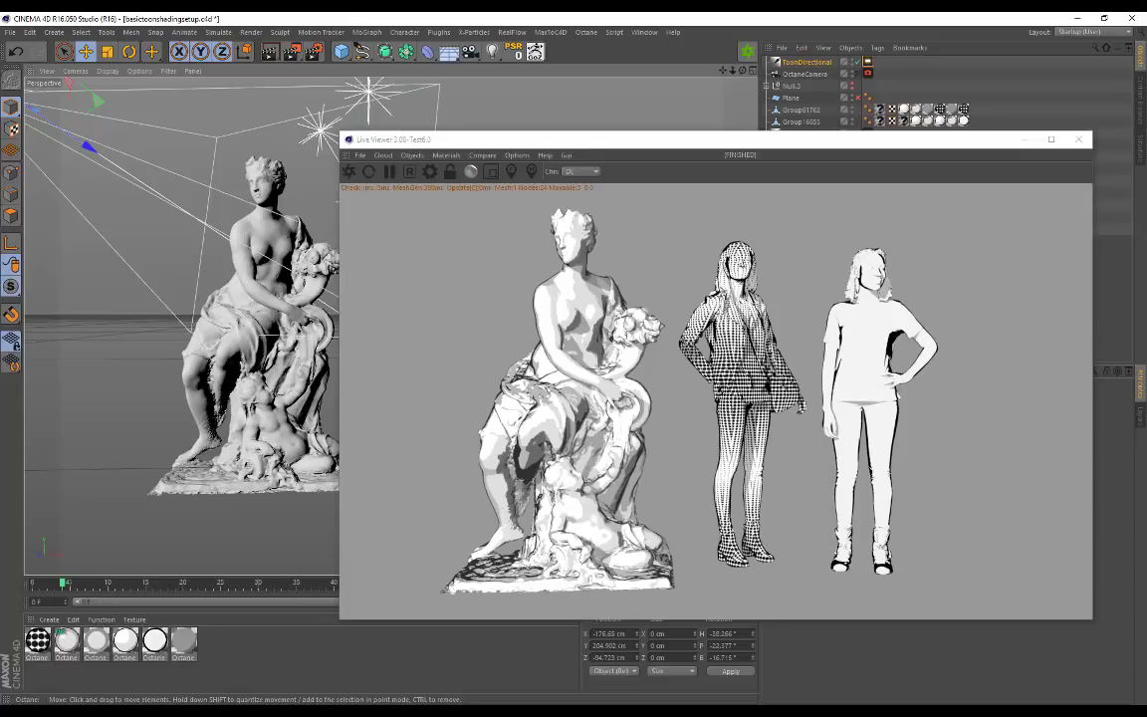
scroll(229, 224, up, 5)
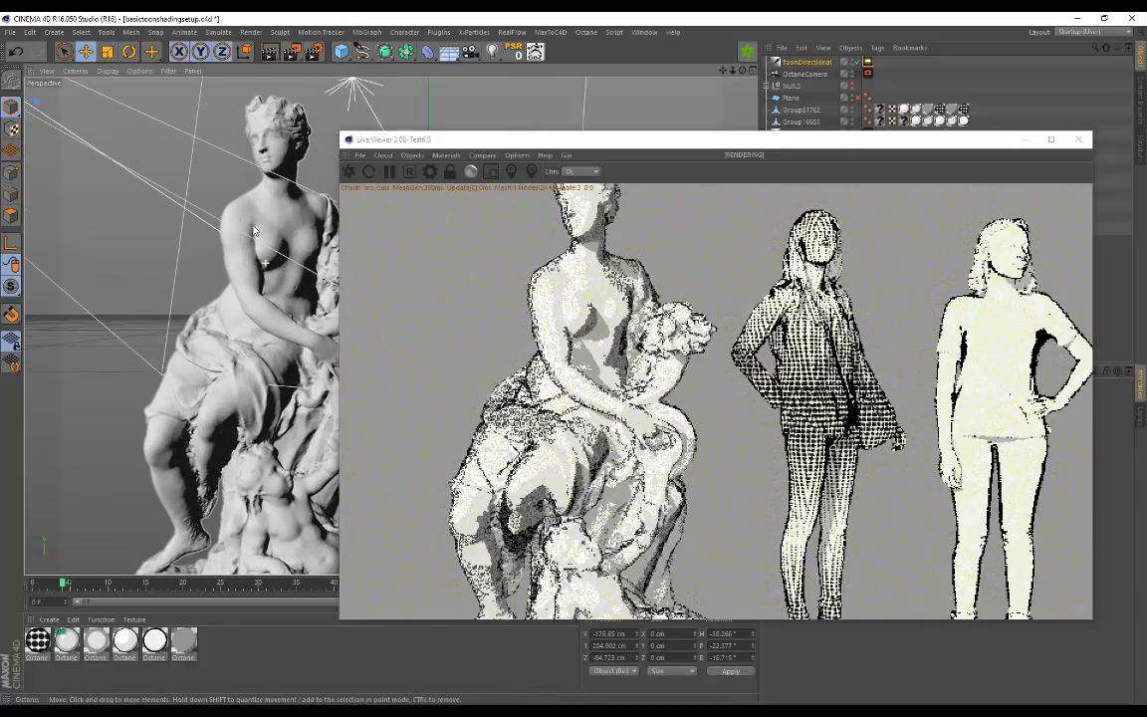
alt+drag(255, 230, 220, 217)
alt+middle_drag(220, 217, 67, 289)
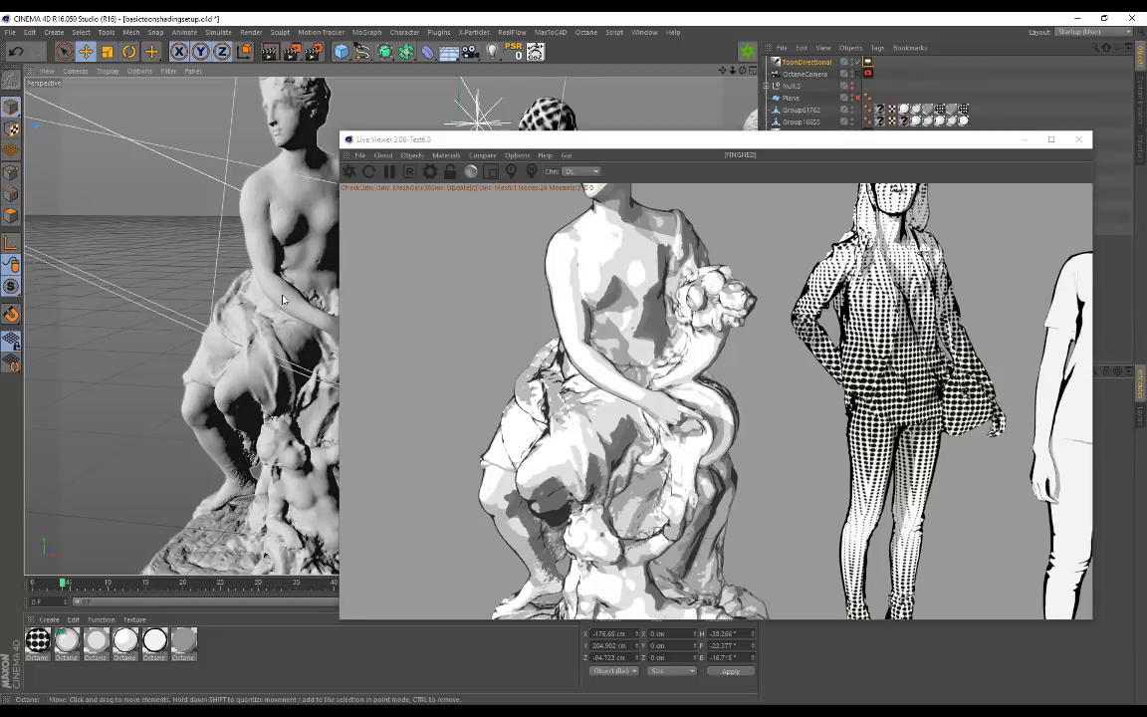
alt+drag(282, 300, 227, 280)
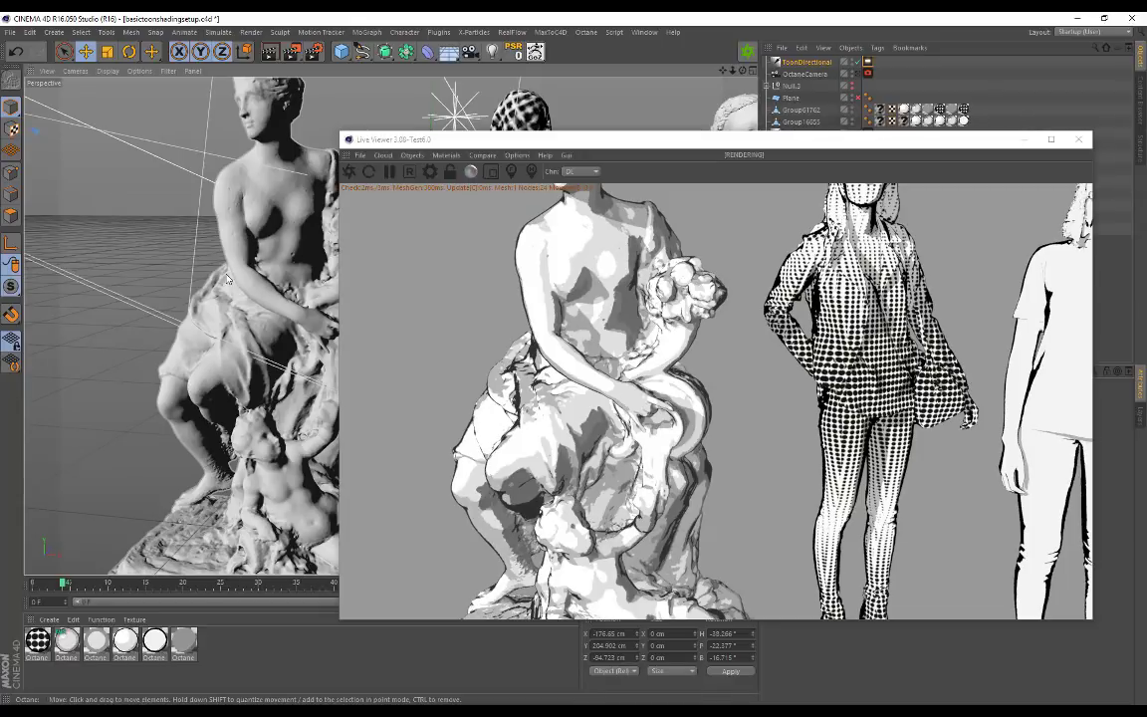
scroll(201, 230, down, 4)
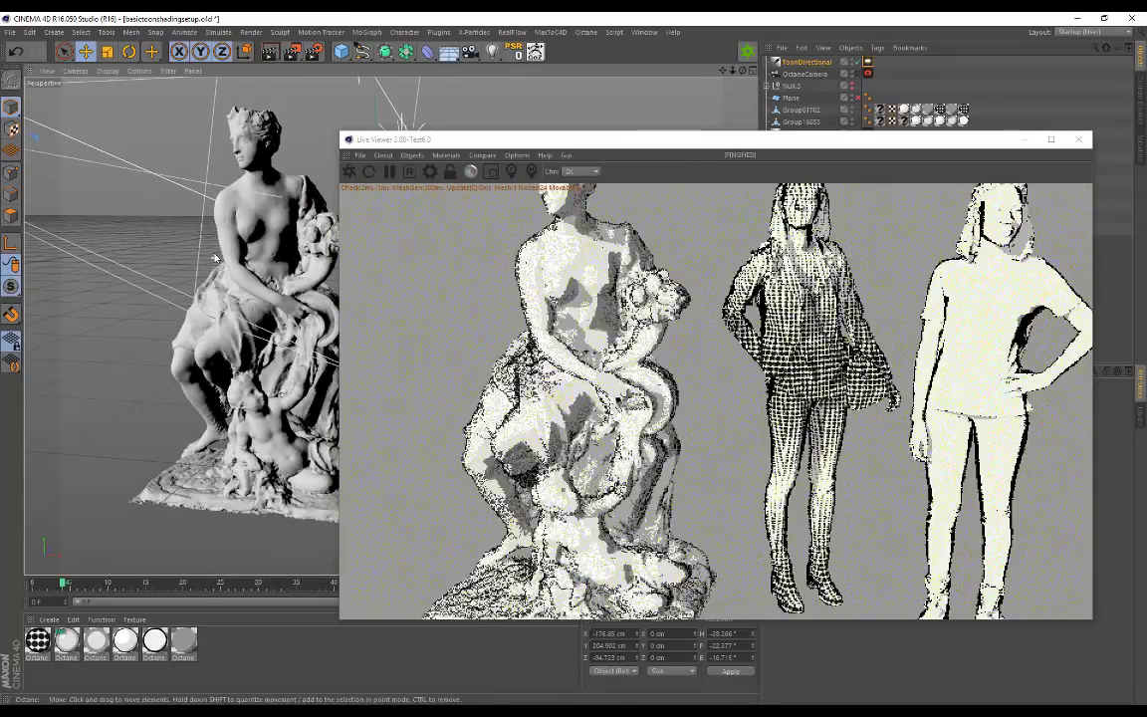
alt+drag(201, 230, 231, 261)
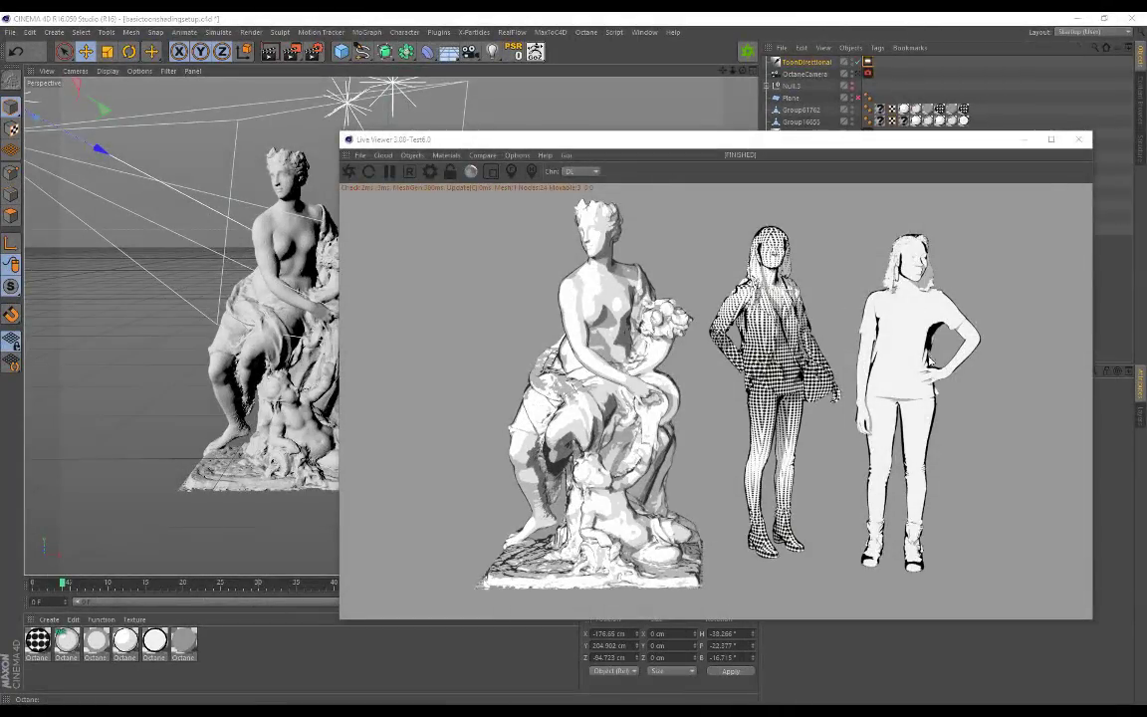
alt+middle_drag(199, 239, 217, 241)
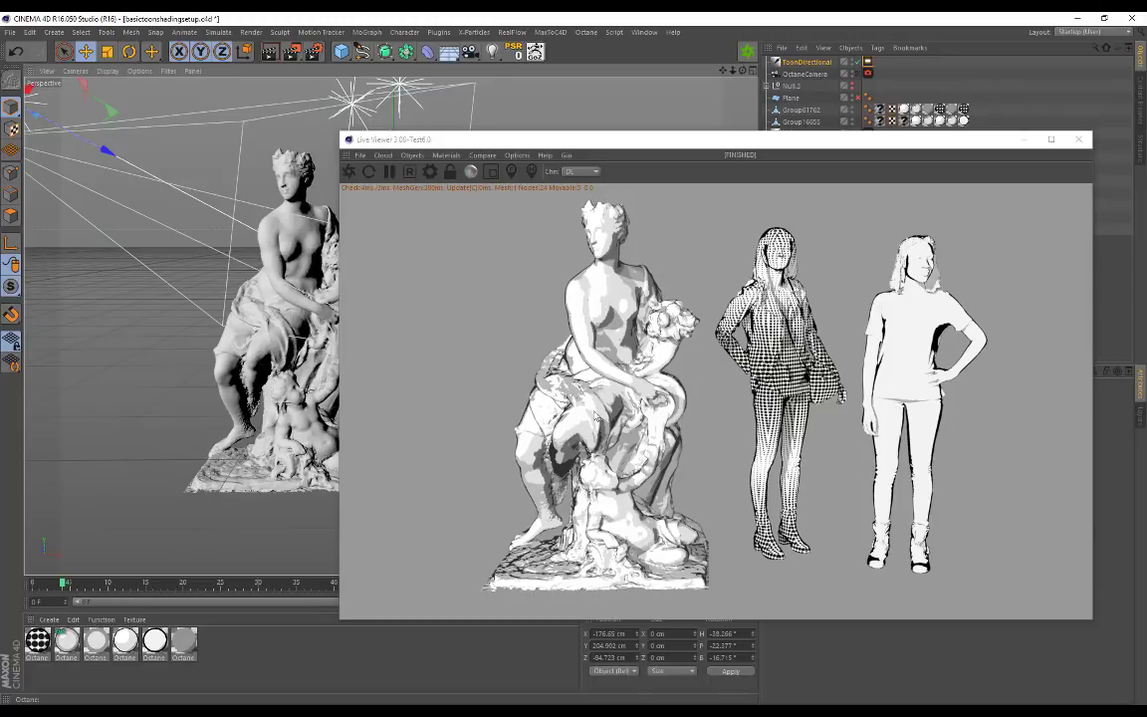
middle_drag(792, 293, 772, 296)
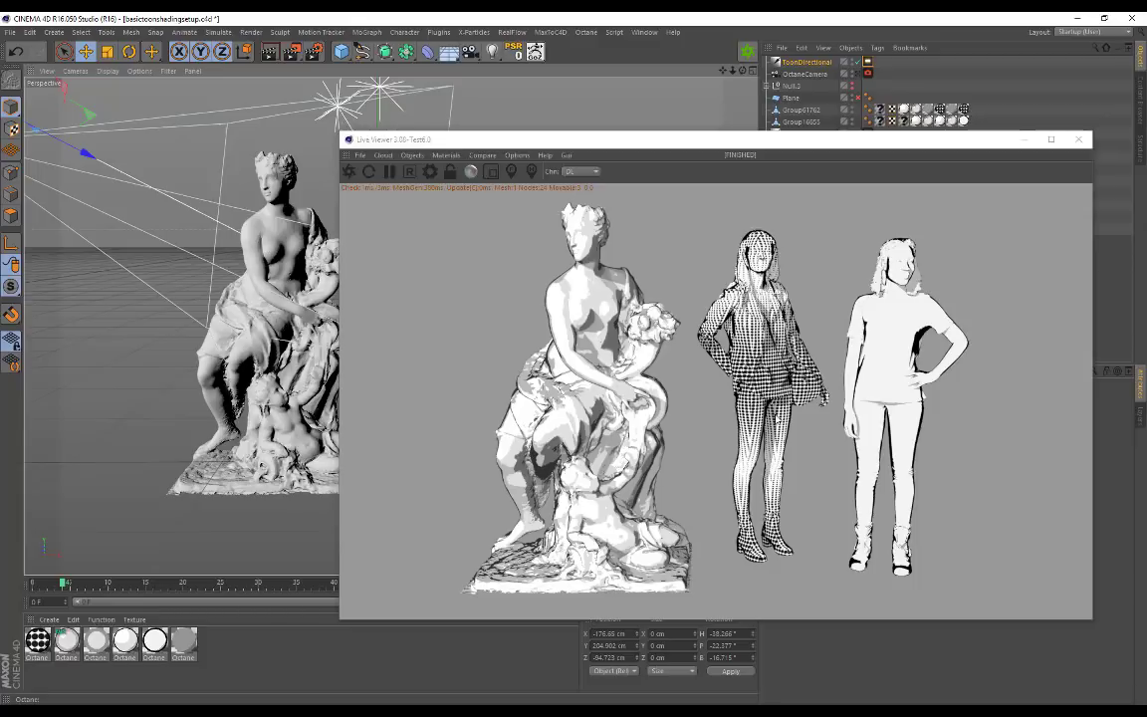
drag(422, 310, 213, 279)
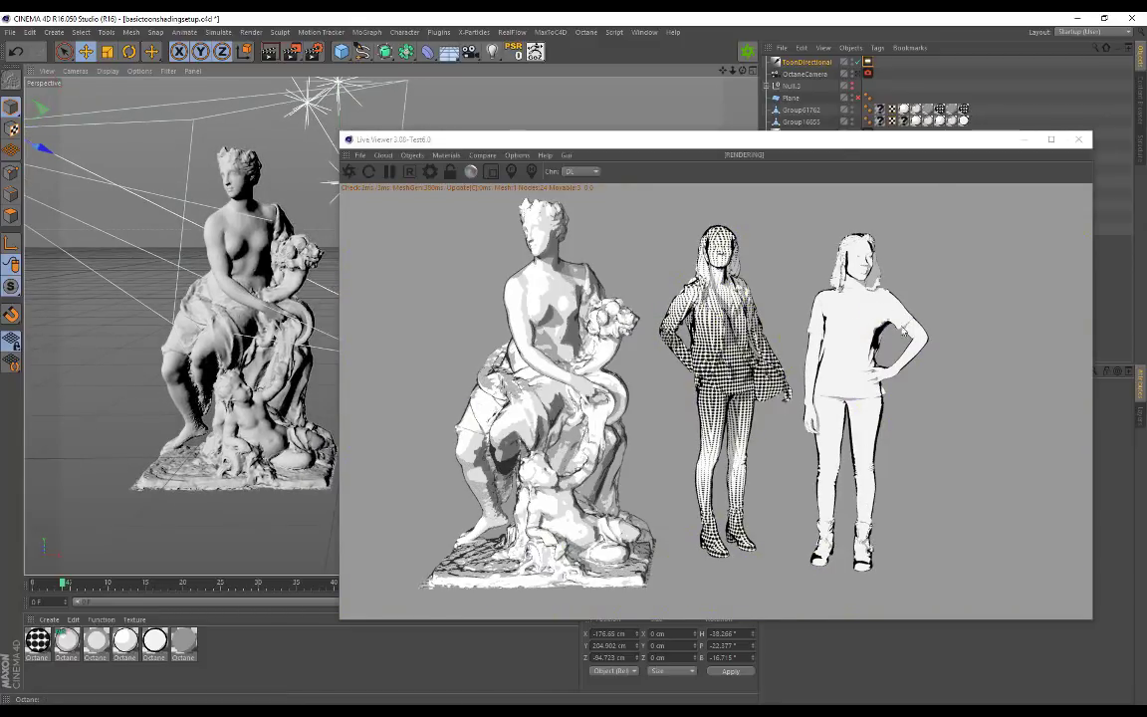
middle_drag(660, 308, 671, 308)
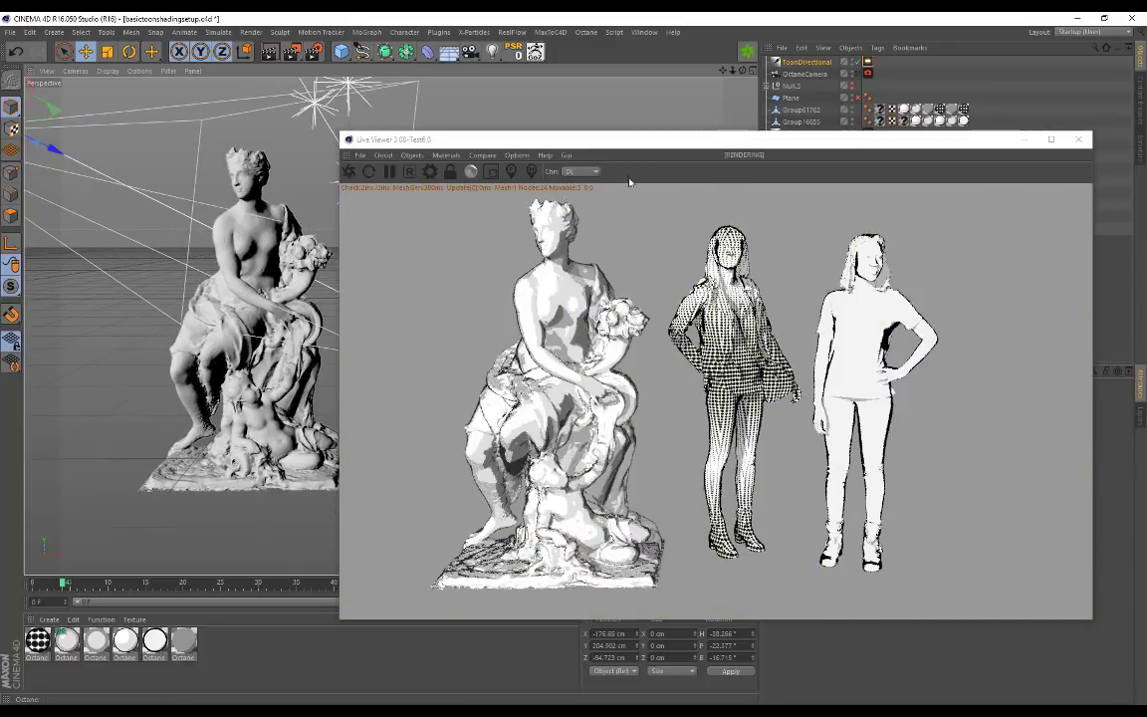
Step: Review the Octane light types and the two toon light types, point and directional, available for the scene
drag(611, 139, 286, 95)
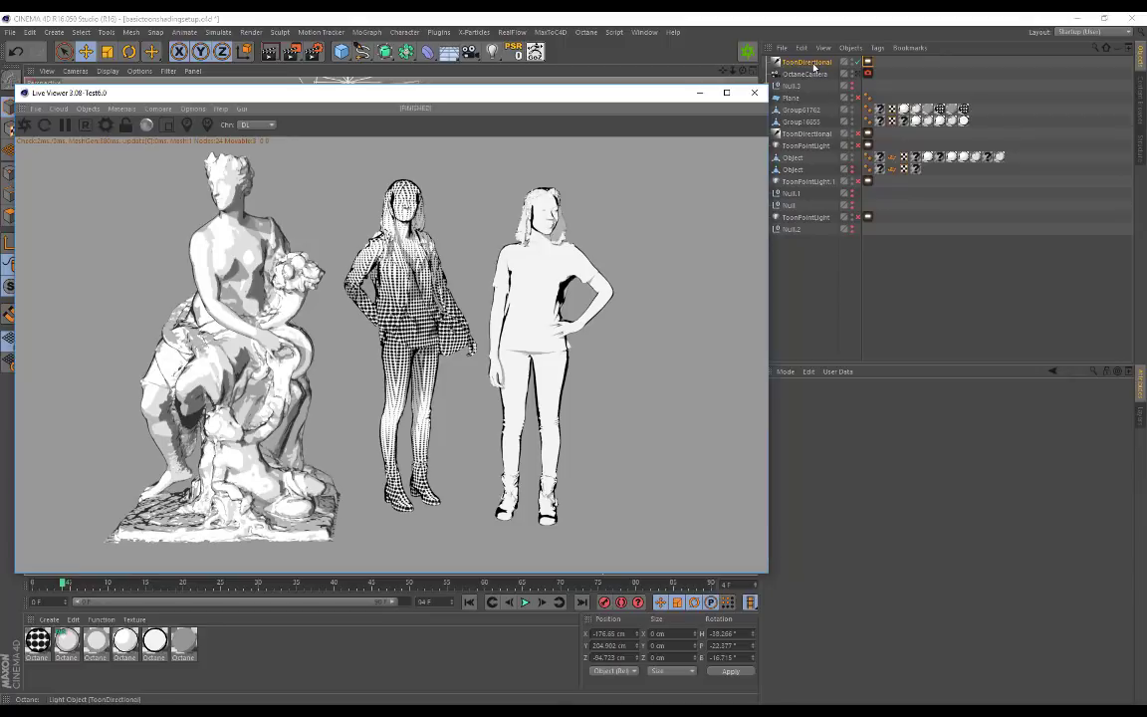
click(92, 110)
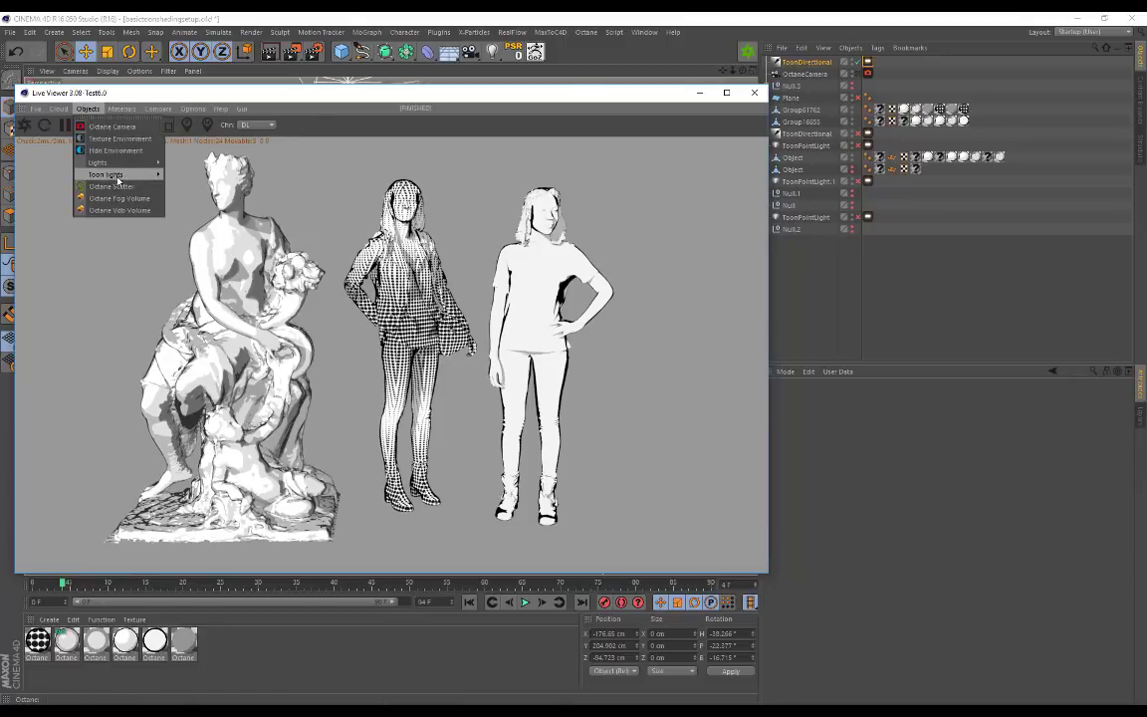
mouse_move(108, 176)
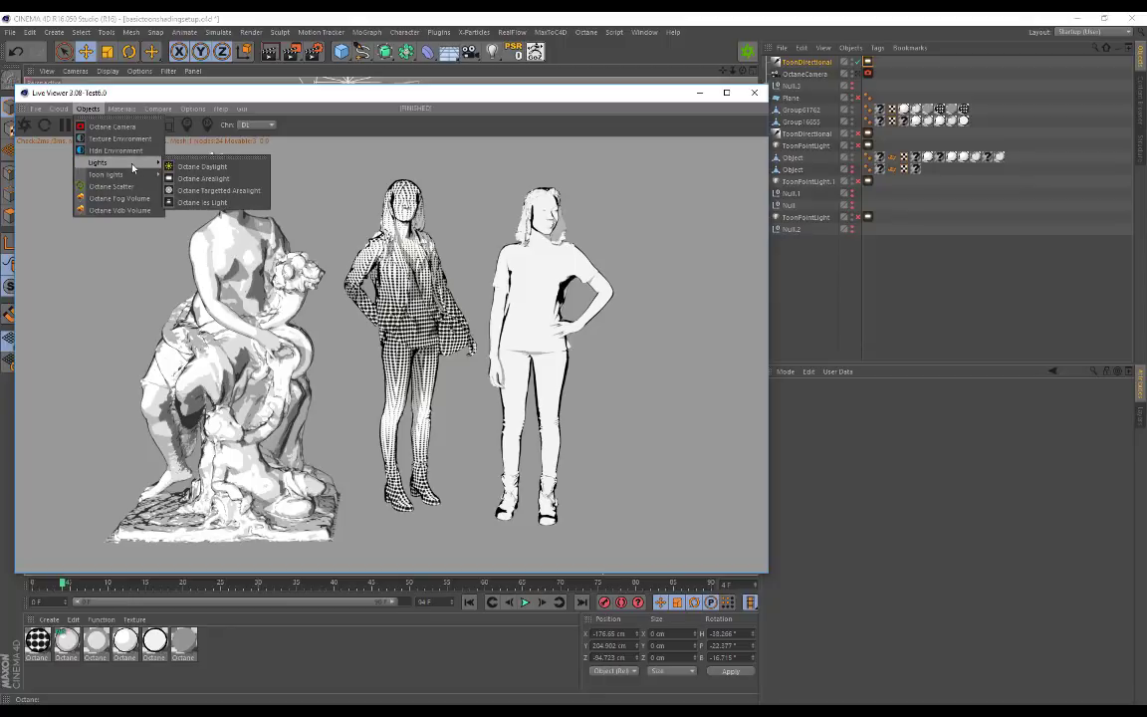
click(206, 190)
mouse_move(127, 175)
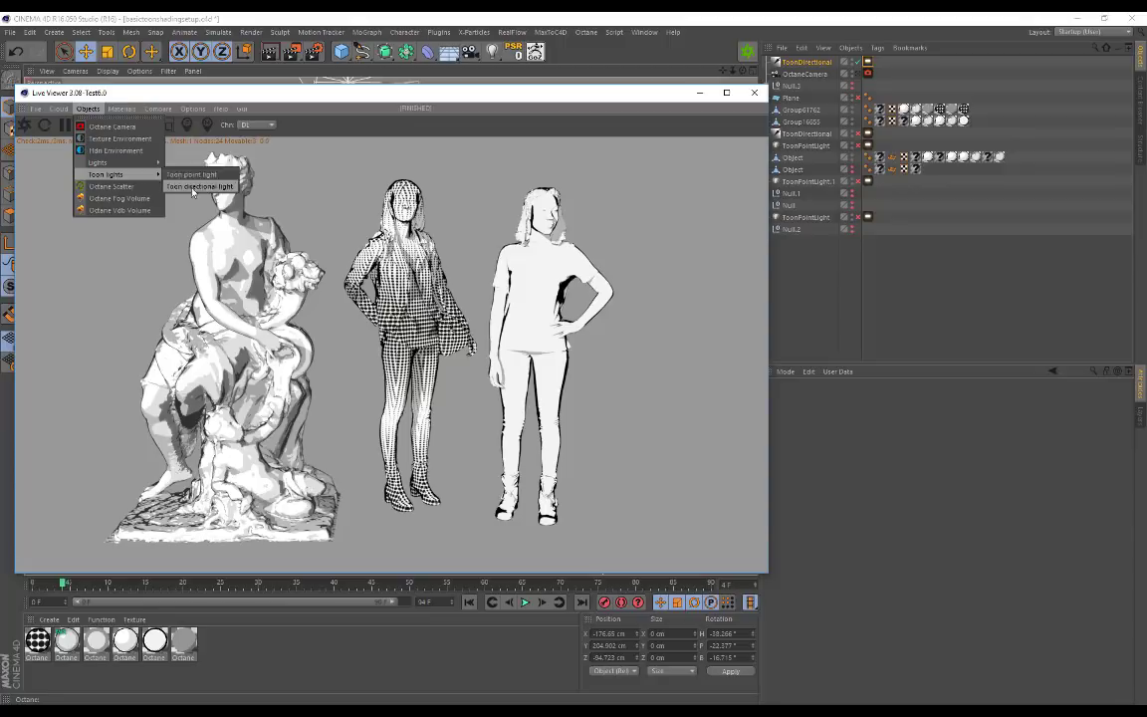
click(461, 103)
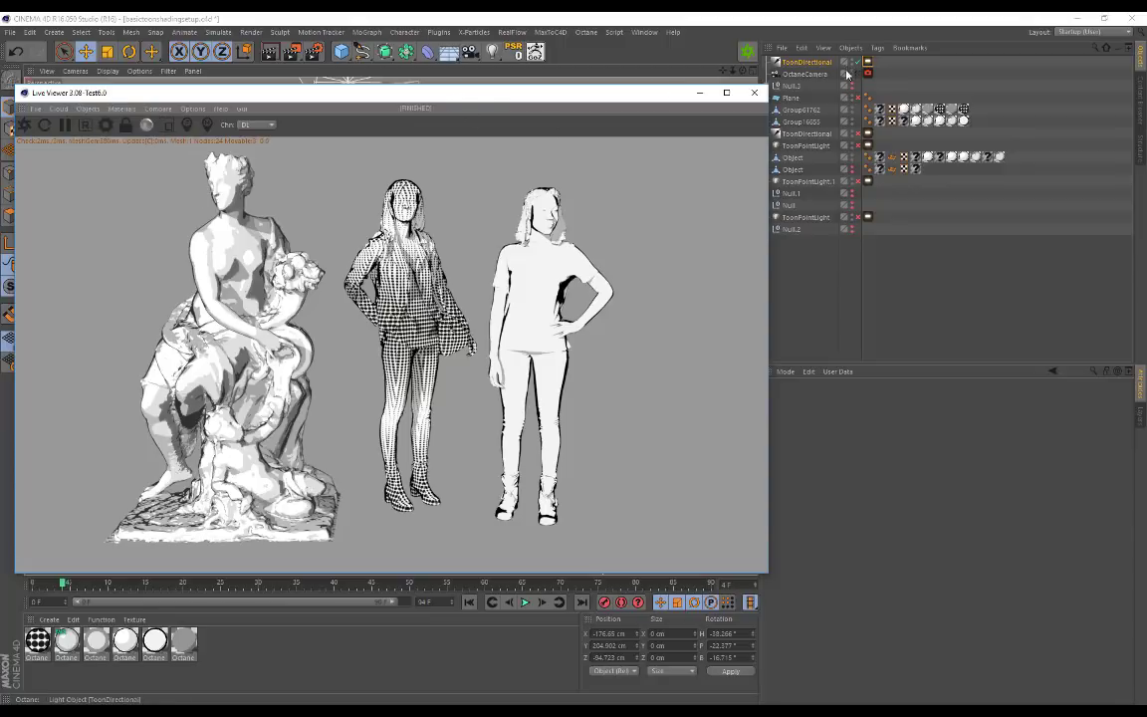
Step: Compare the live render with the active ToonDirectional light disabled and enabled again
click(857, 63)
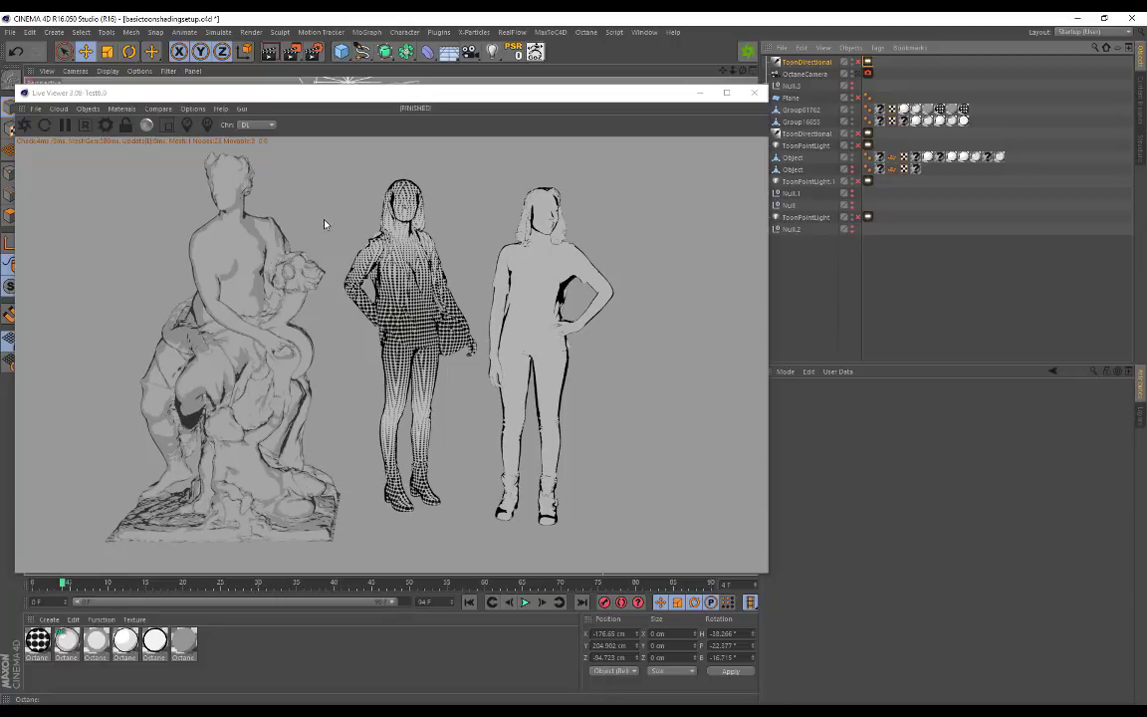
drag(338, 101, 404, 145)
click(858, 66)
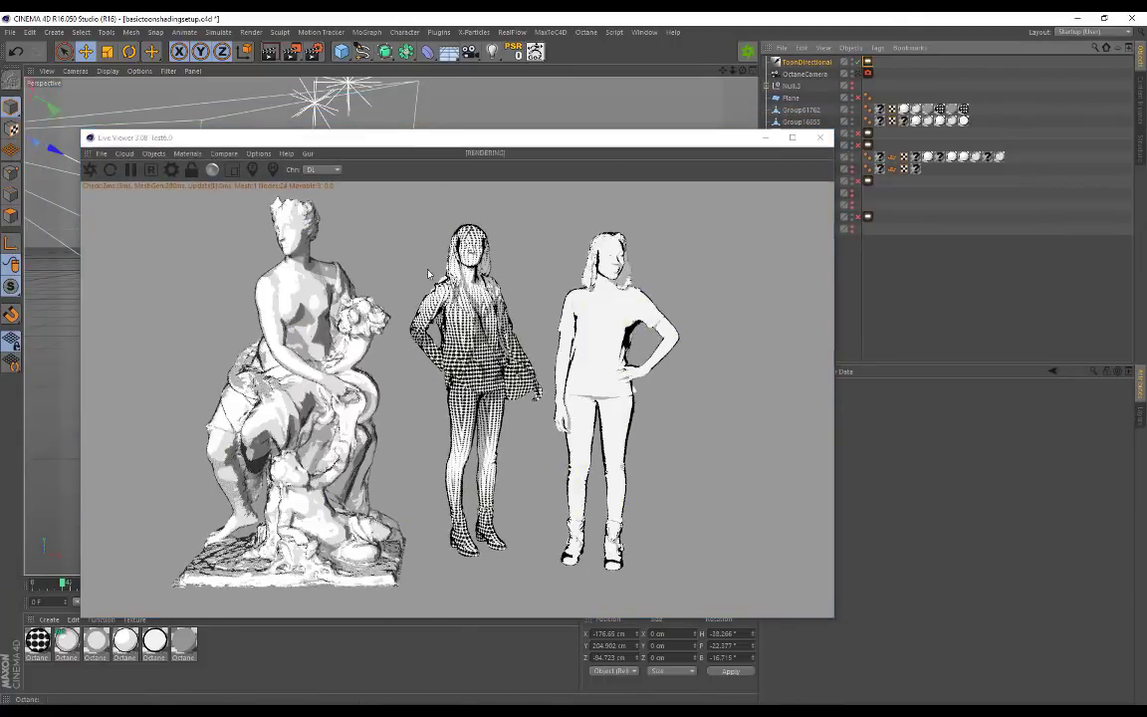
click(154, 155)
mouse_move(177, 219)
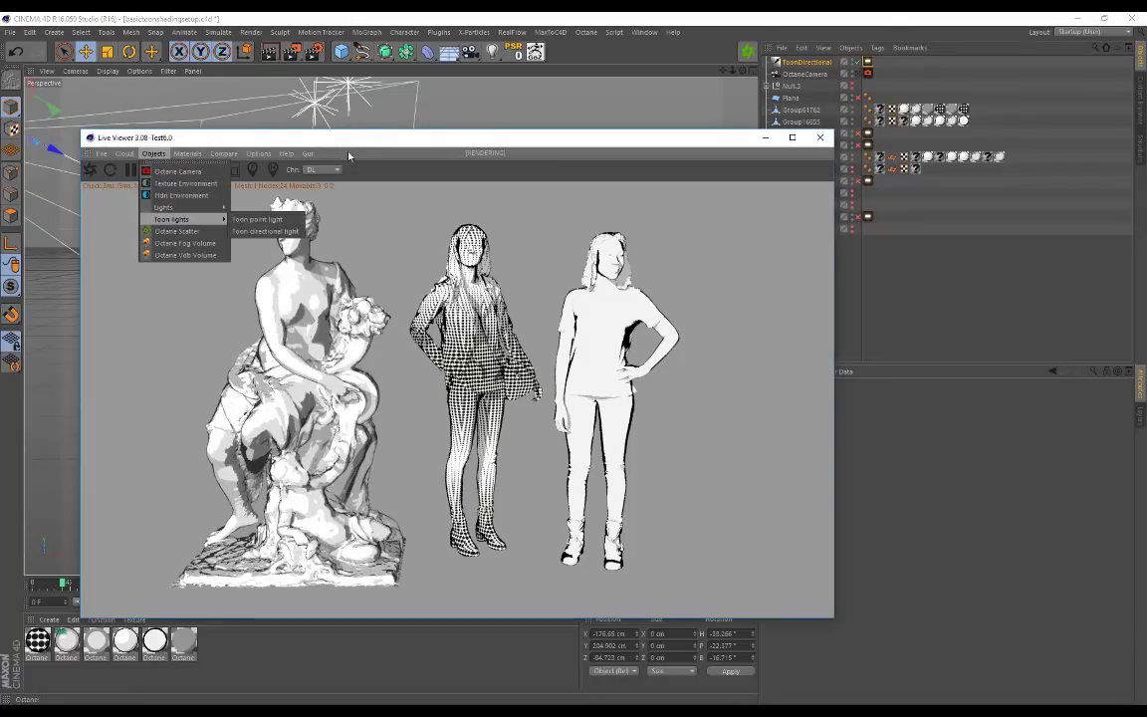
click(482, 157)
drag(395, 146, 558, 169)
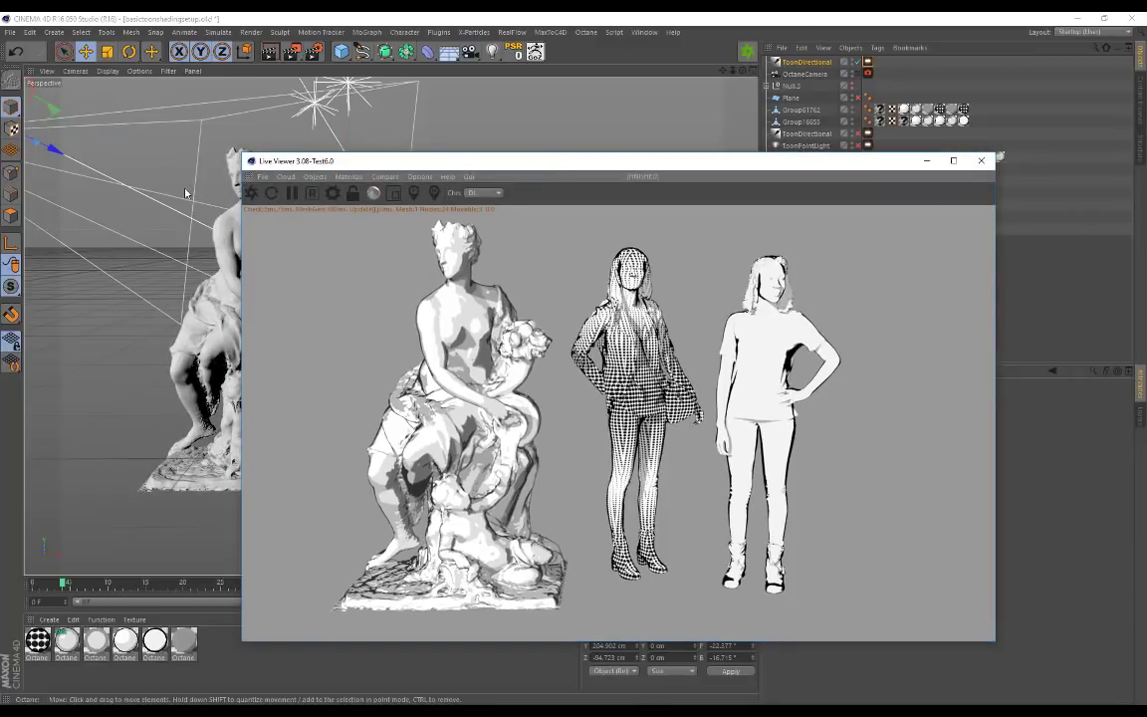
Step: Examine the toon shading close up from several angles, comparing it with the ToonDirectional light off and on
scroll(176, 178, up, 3)
alt+drag(200, 207, 254, 203)
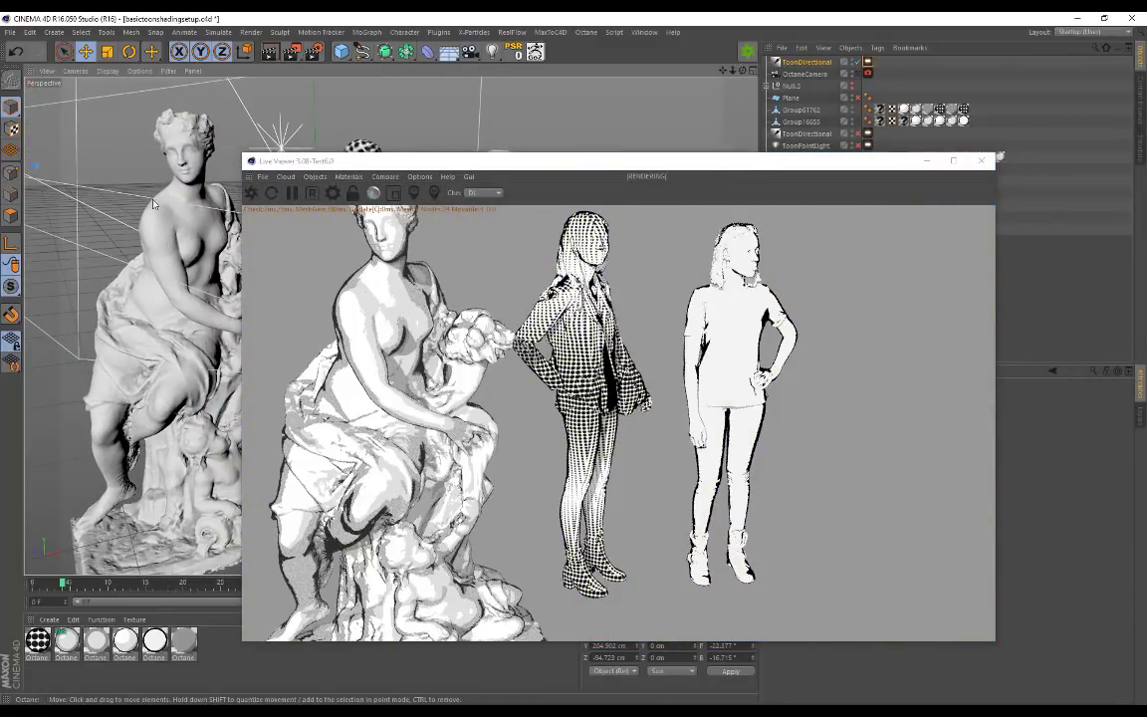
alt+middle_drag(137, 179, 171, 209)
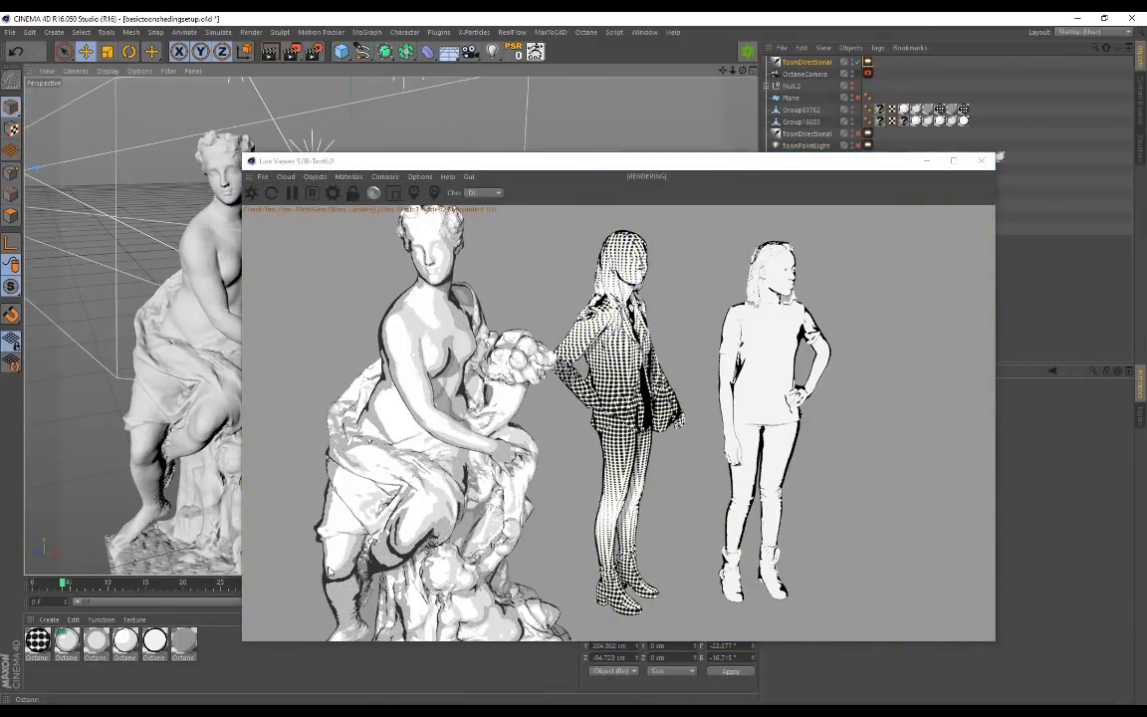
alt+drag(112, 277, 351, 129)
alt+right_drag(350, 131, 379, 129)
click(858, 62)
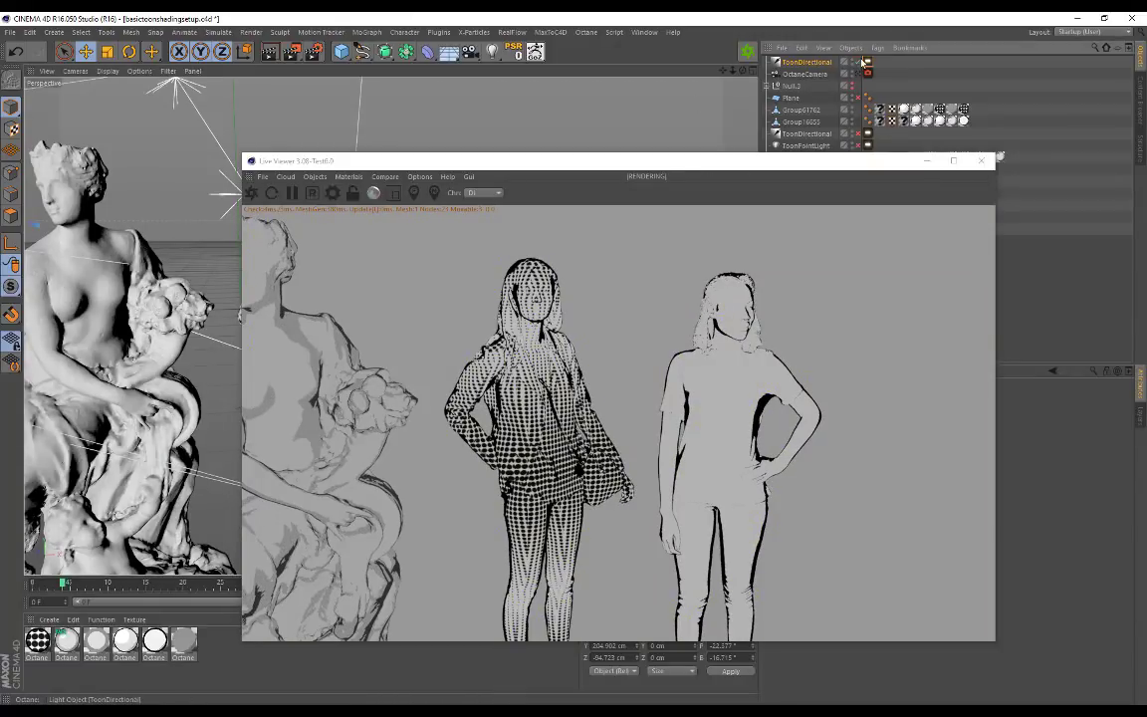
click(859, 62)
alt+middle_drag(96, 300, 183, 264)
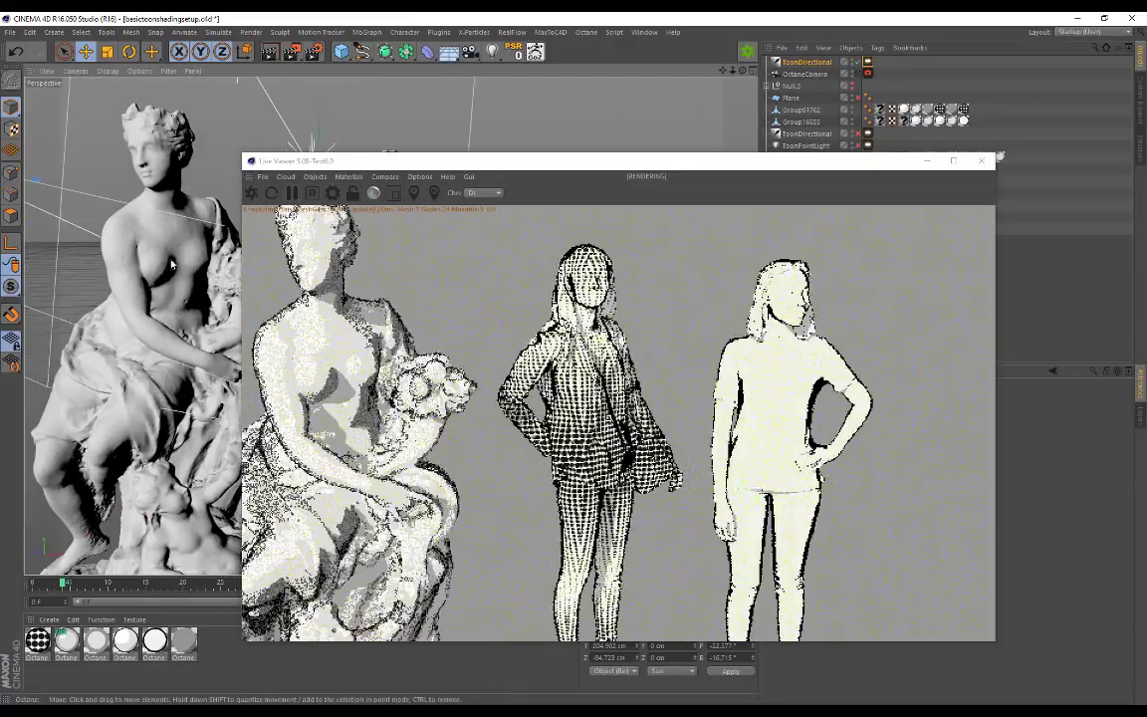
alt+right_drag(171, 266, 141, 294)
alt+drag(142, 295, 122, 264)
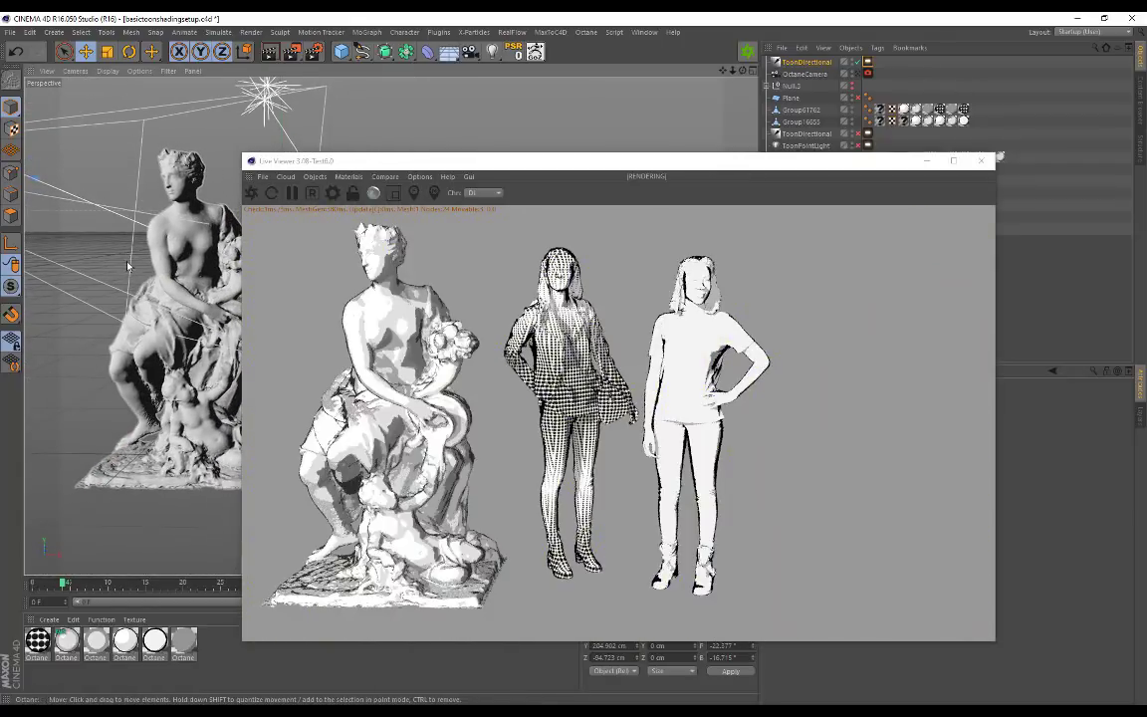
alt+middle_drag(122, 265, 172, 269)
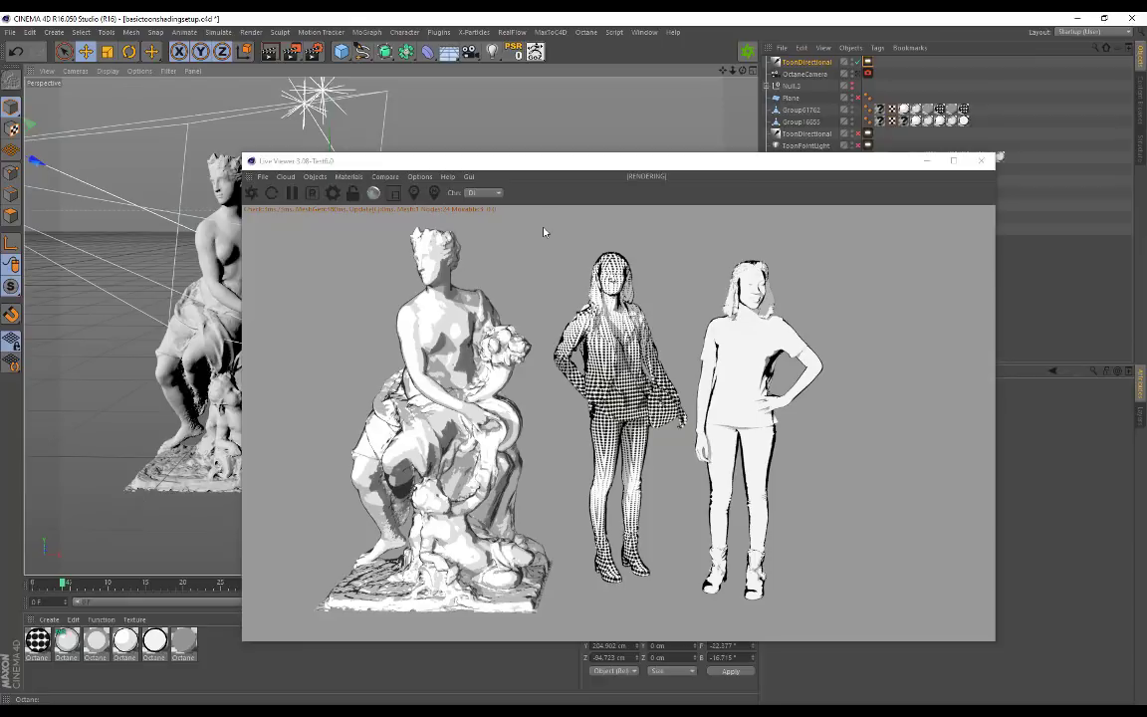
click(314, 176)
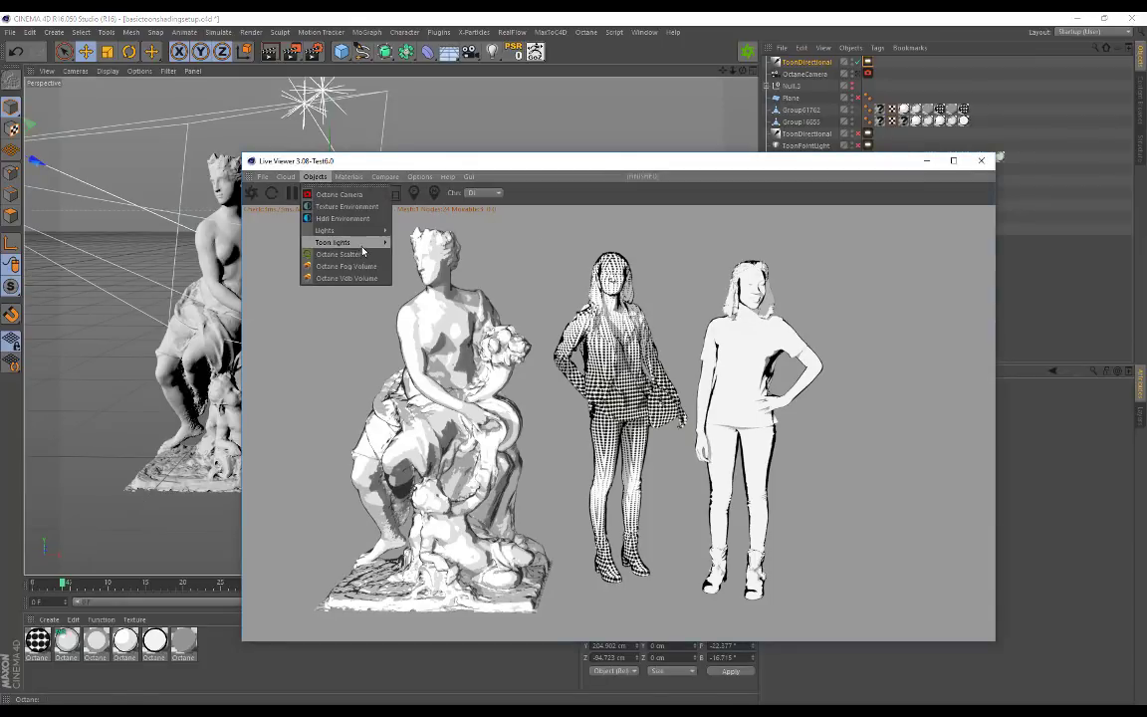
mouse_move(368, 243)
click(600, 162)
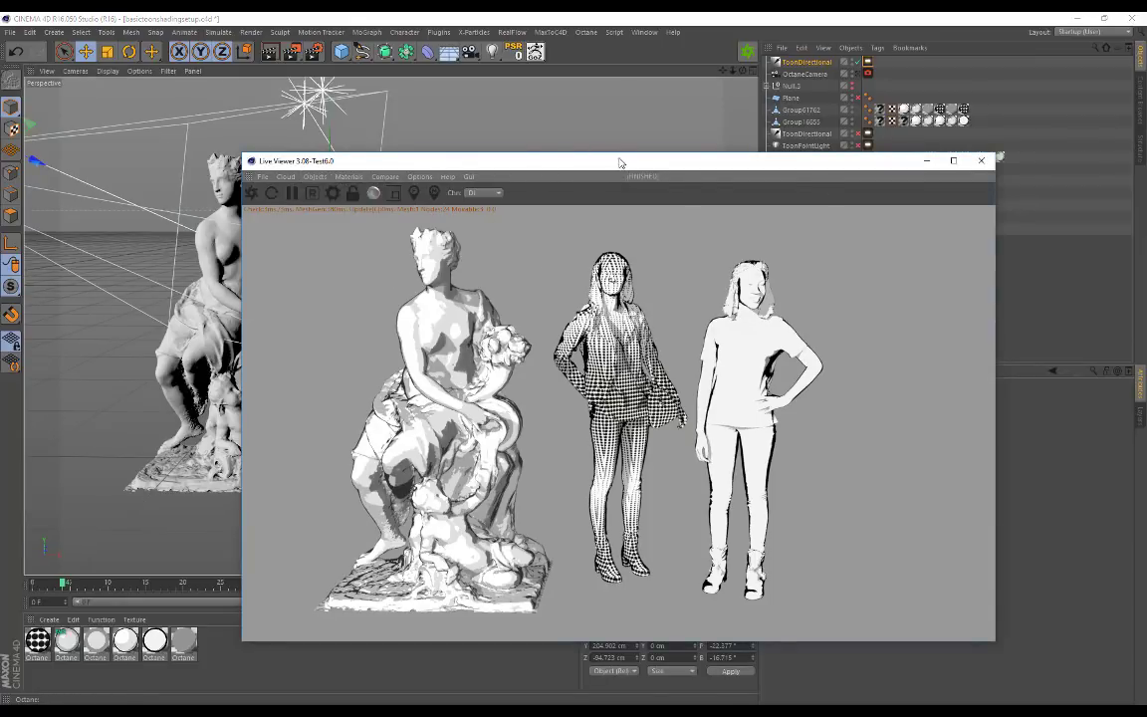
alt+drag(163, 226, 182, 273)
Step: Create a new Octane Material and move the Live Viewer aside to uncover the object list and material settings
click(52, 621)
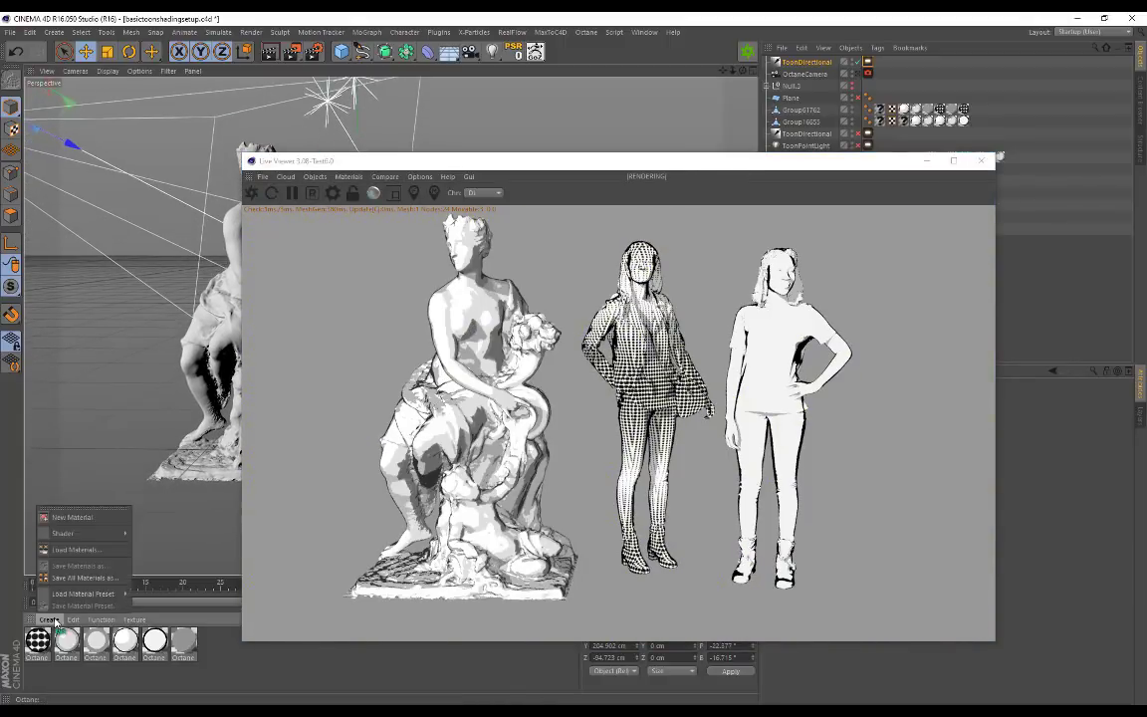
click(41, 618)
mouse_move(95, 533)
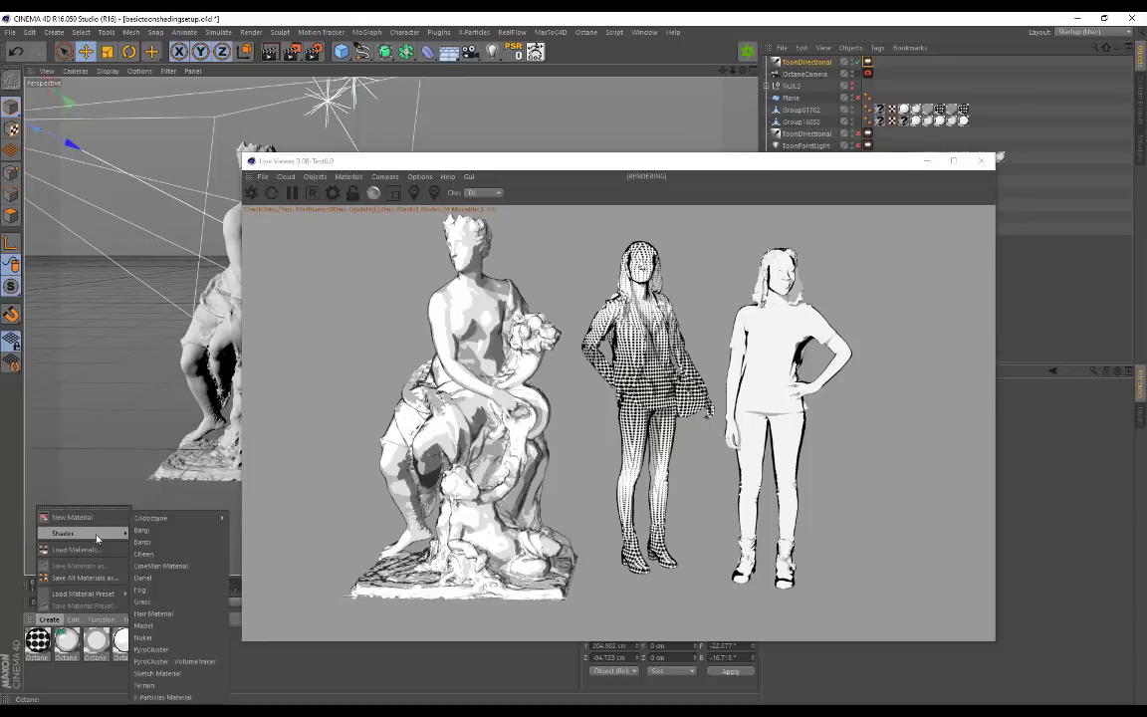
mouse_move(171, 525)
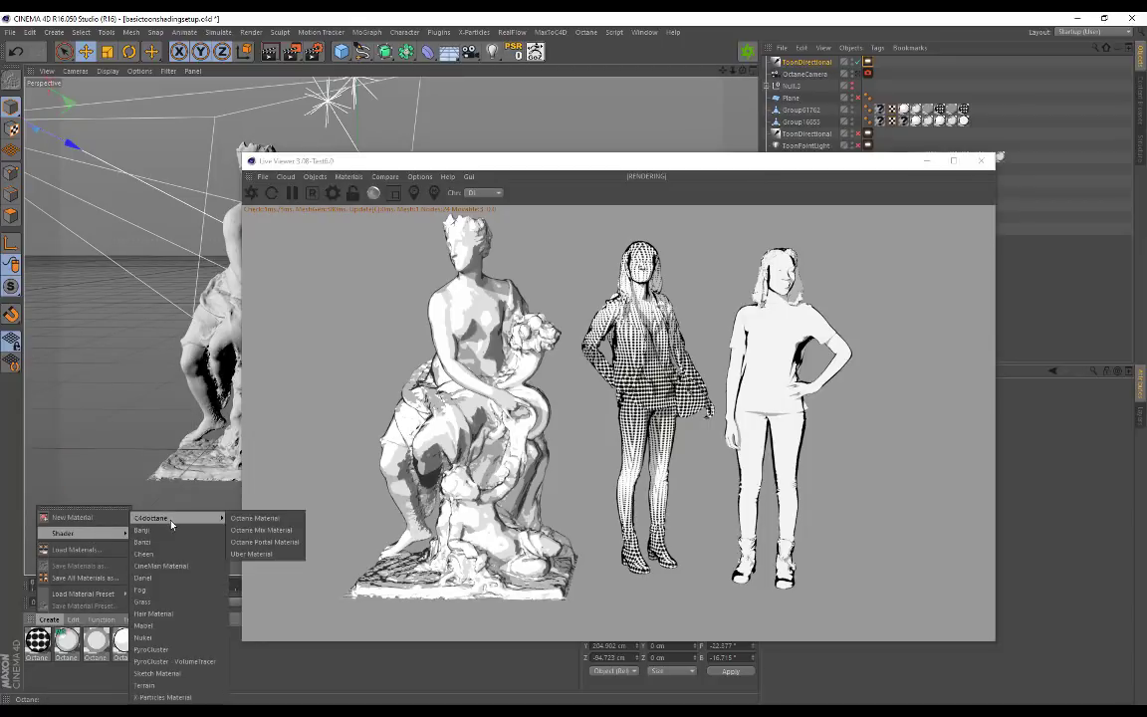
click(257, 522)
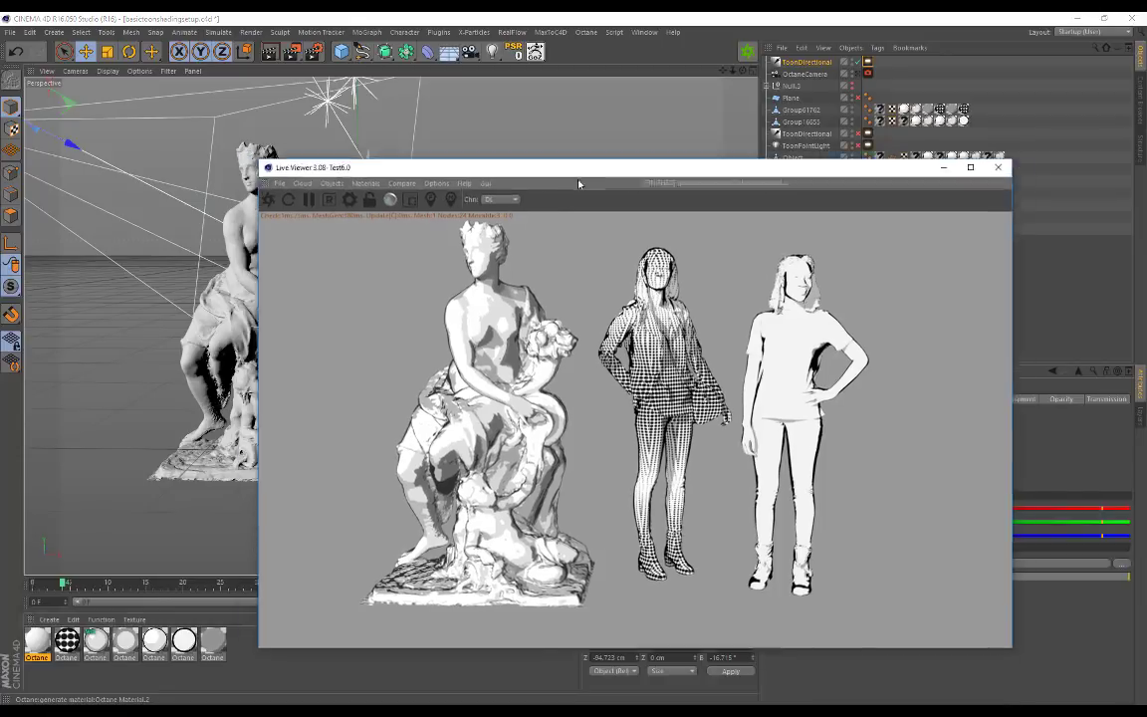
drag(520, 161, 558, 177)
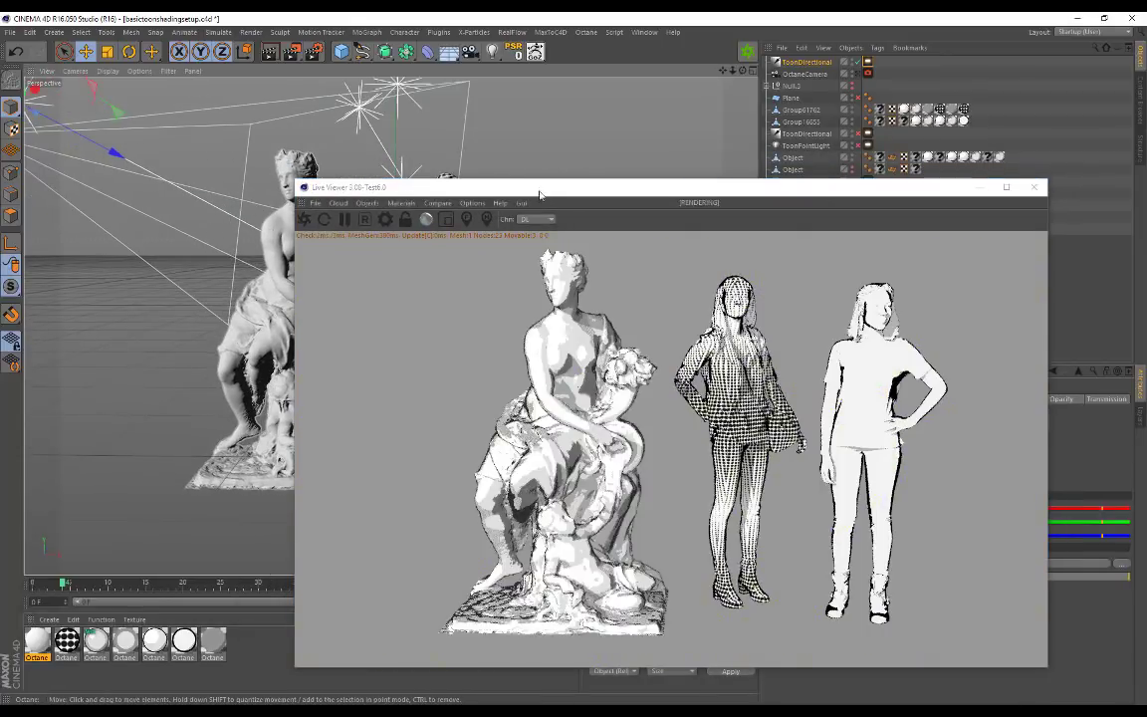
drag(474, 198, 156, 133)
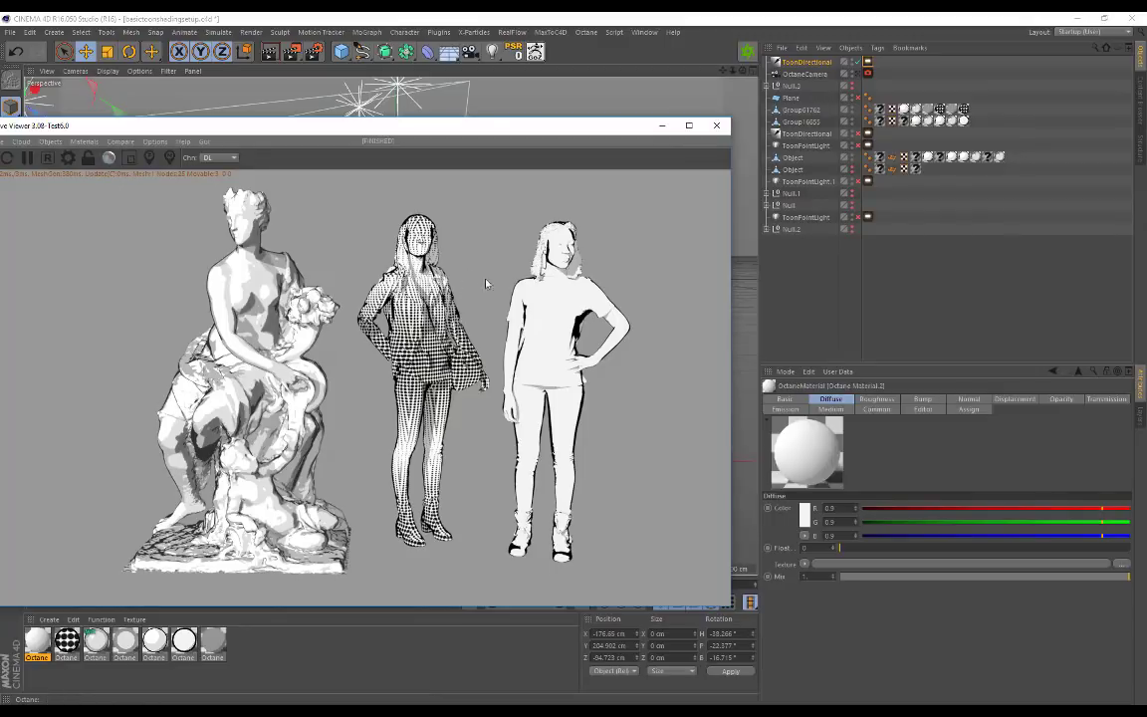
Step: Hide the two standing figures so only the statue renders, and move the Live Viewer aside to uncover the viewport
click(852, 112)
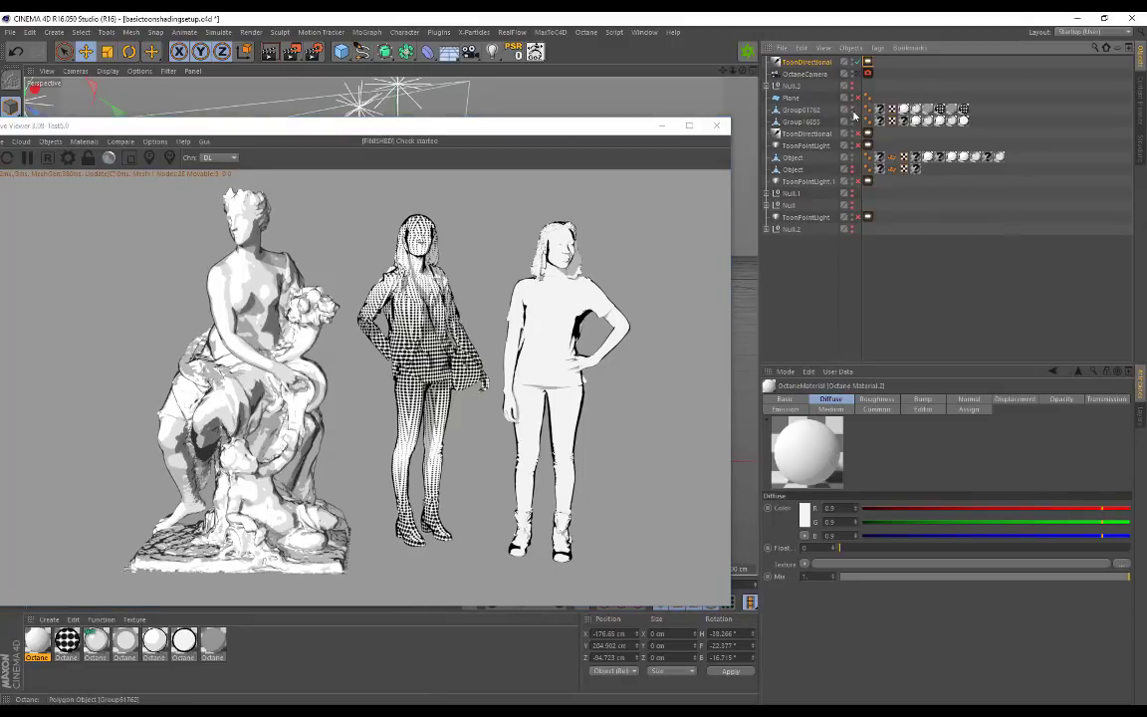
double_click(852, 123)
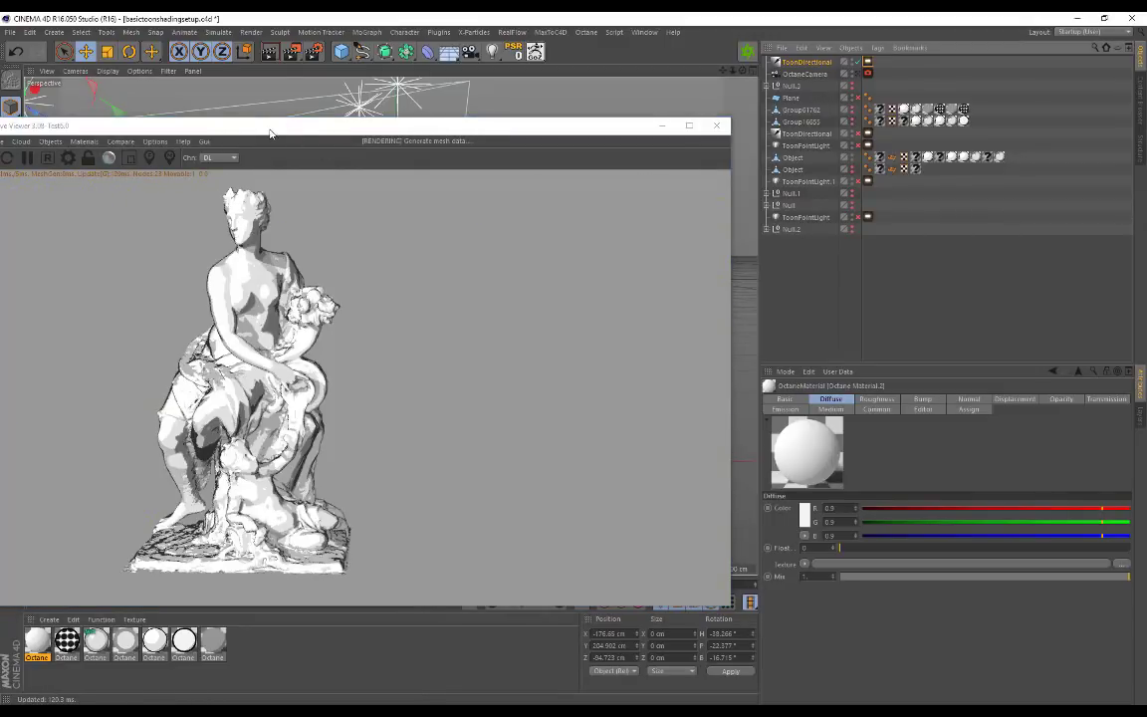
drag(269, 132, 797, 160)
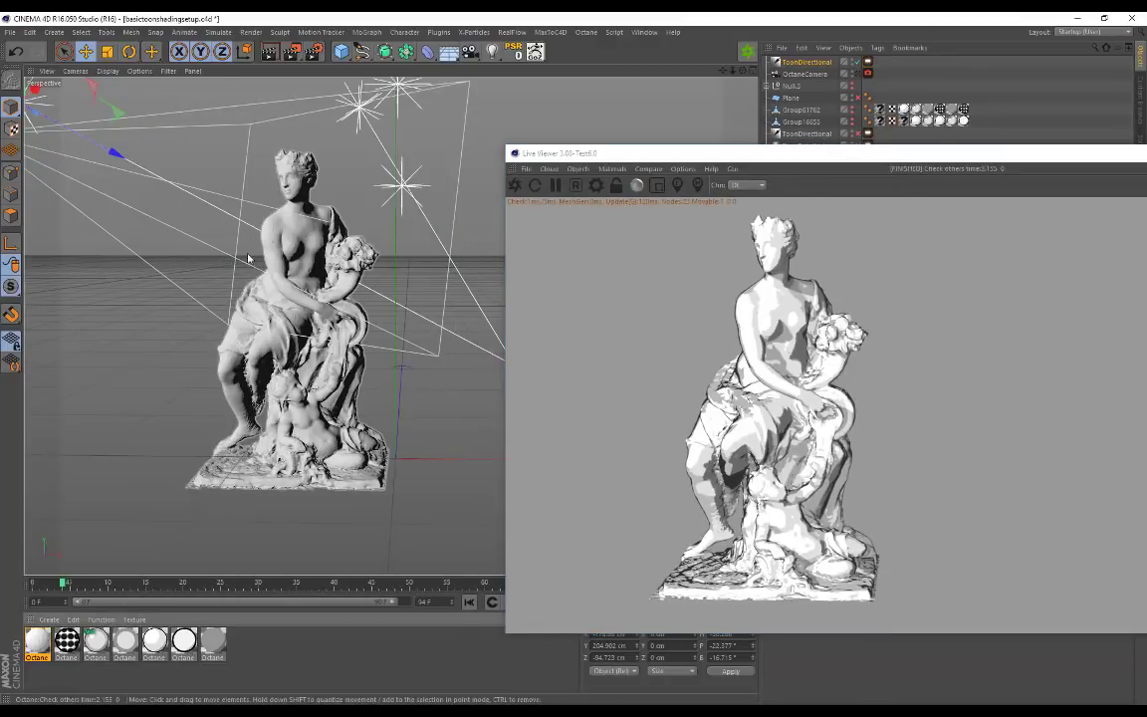
alt+right_drag(270, 249, 797, 317)
alt+drag(474, 252, 231, 196)
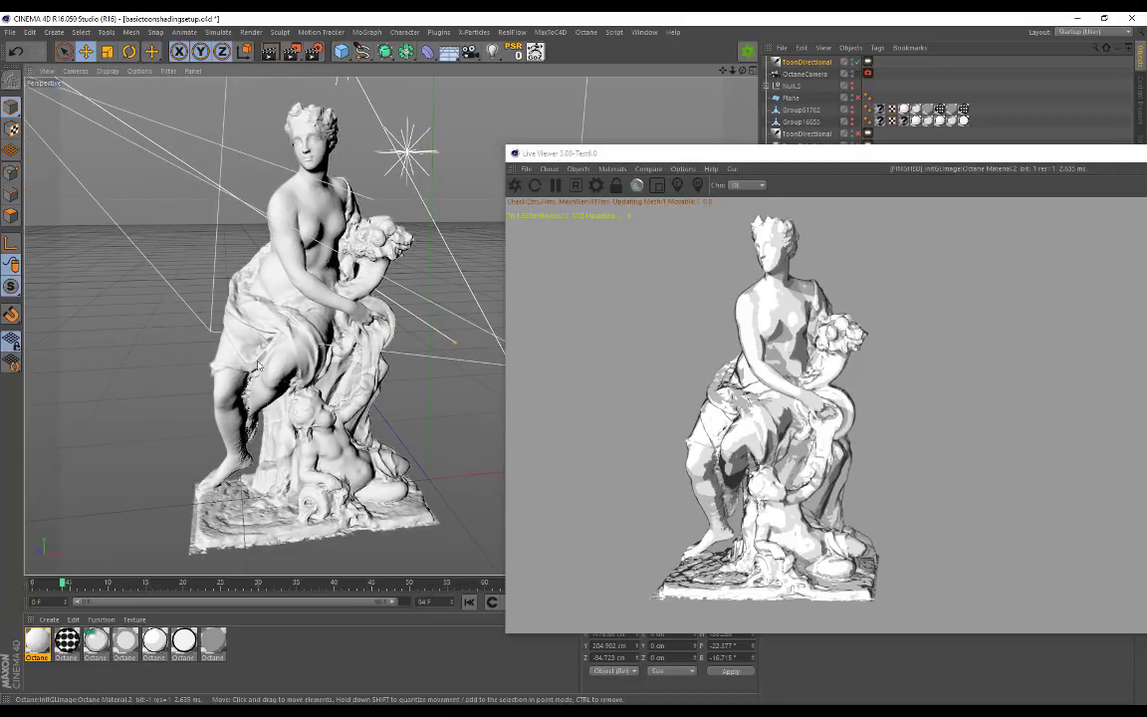
alt+right_drag(221, 329, 233, 259)
Step: Set the new Octane material's type to Toon and show its Toon settings
double_click(35, 645)
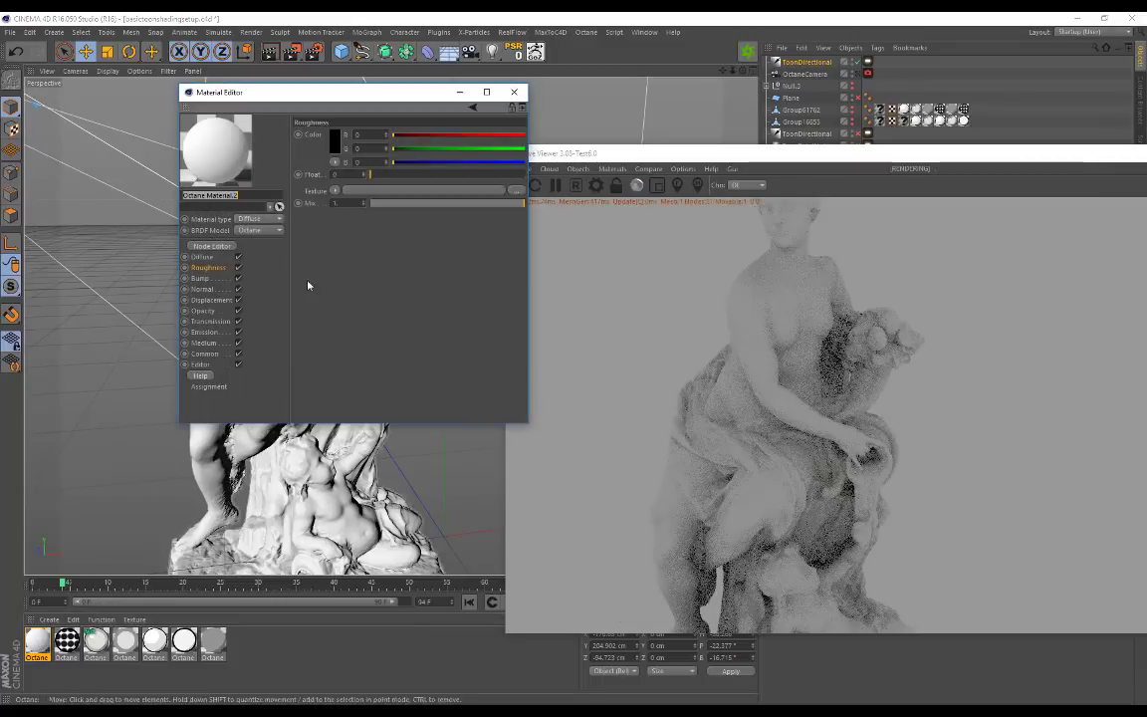
click(258, 220)
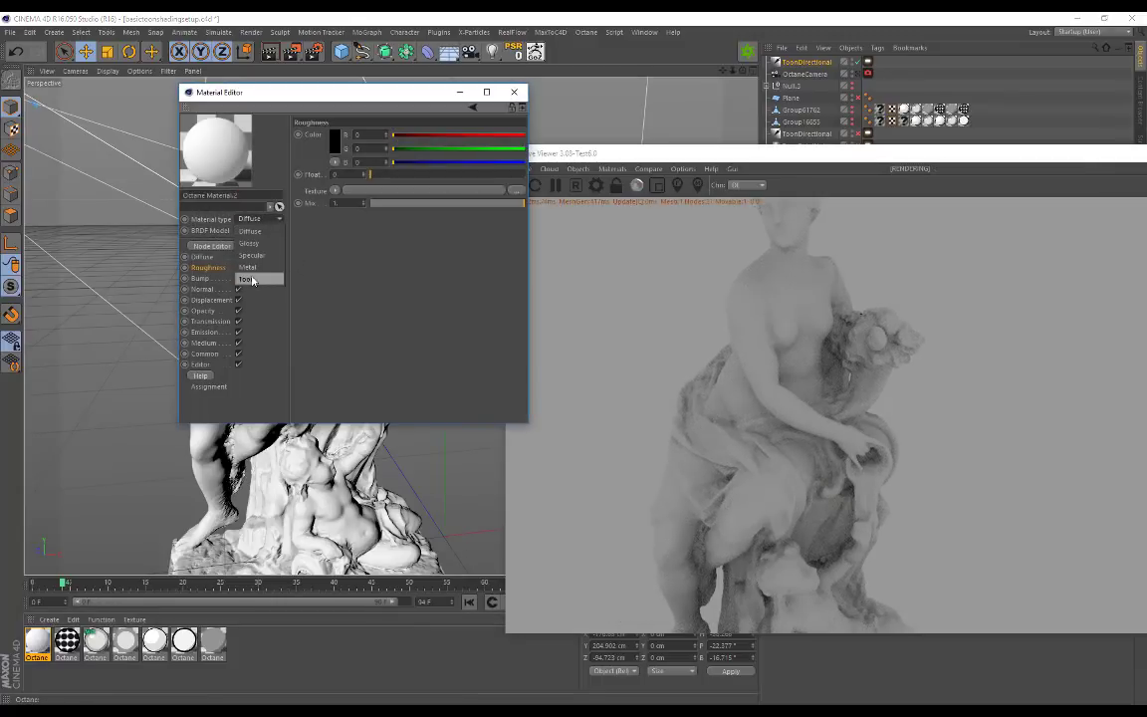
click(232, 251)
click(199, 290)
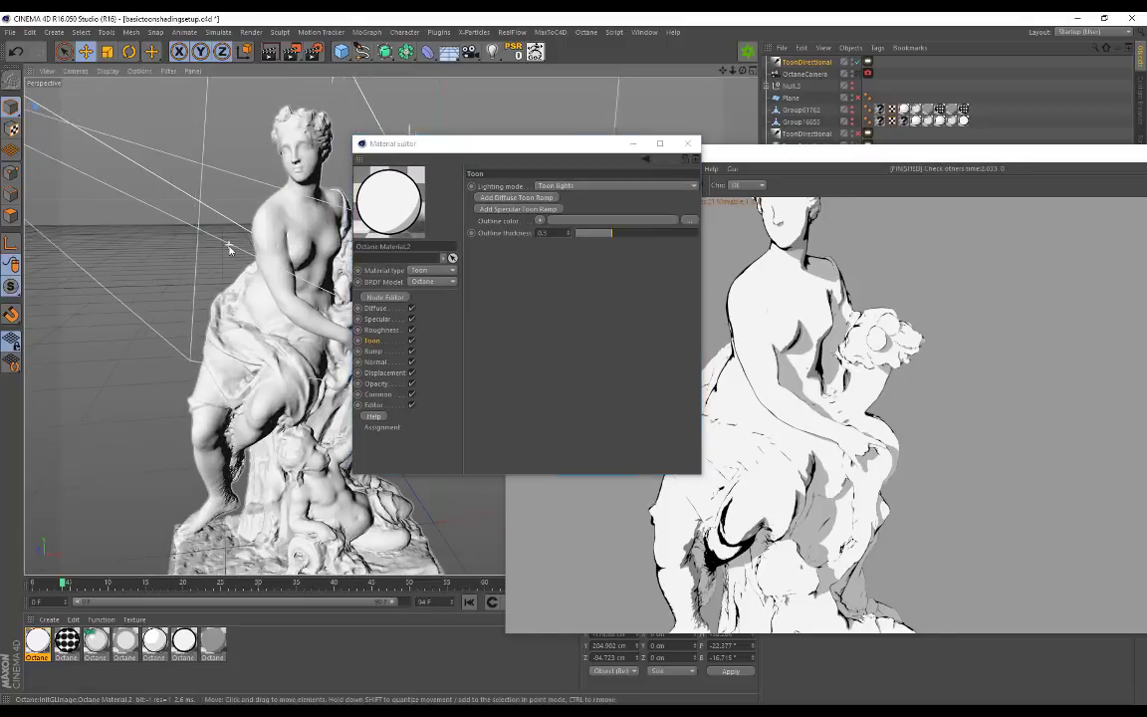
Step: Disable the active ToonDirectional light and move the Material Editor clear of the live render
mouse_move(254, 264)
alt+mouse_down()
mouse_move(292, 267)
mouse_move(262, 283)
mouse_move(253, 274)
alt+mouse_up()
click(857, 63)
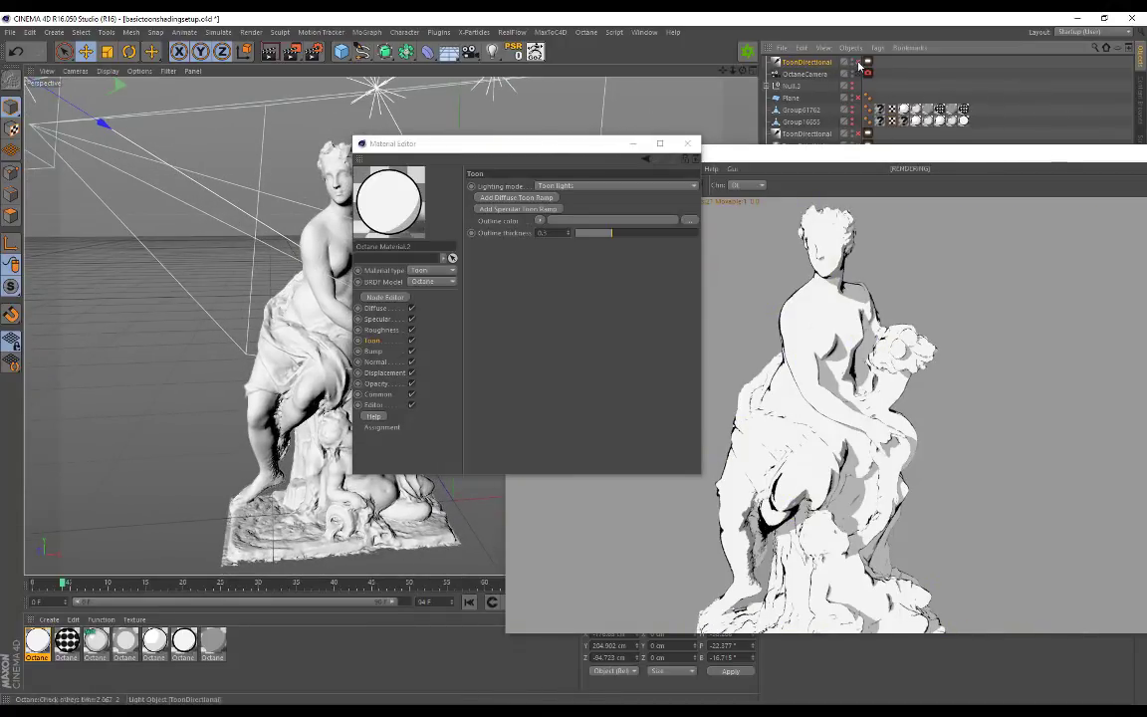
drag(471, 149, 93, 180)
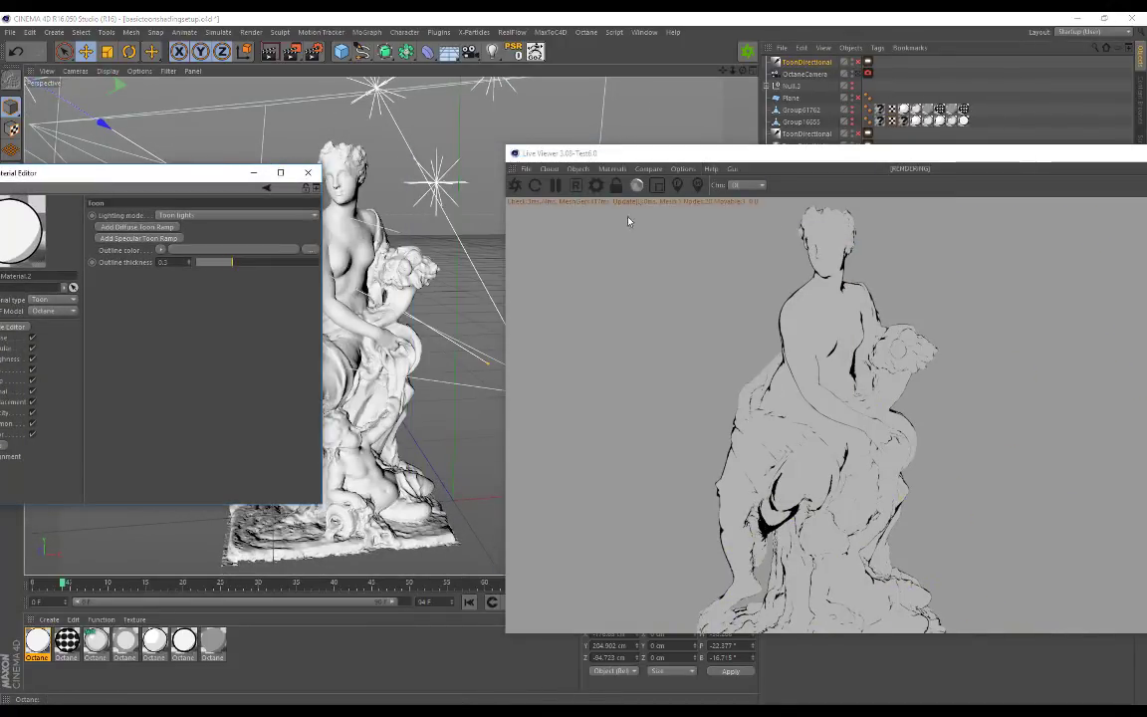
Step: Examine the statue's toon outlines from the front, side and back with the ToonDirectional light disabled
mouse_move(464, 179)
alt+mouse_down()
mouse_move(430, 162)
mouse_move(396, 231)
alt+mouse_up()
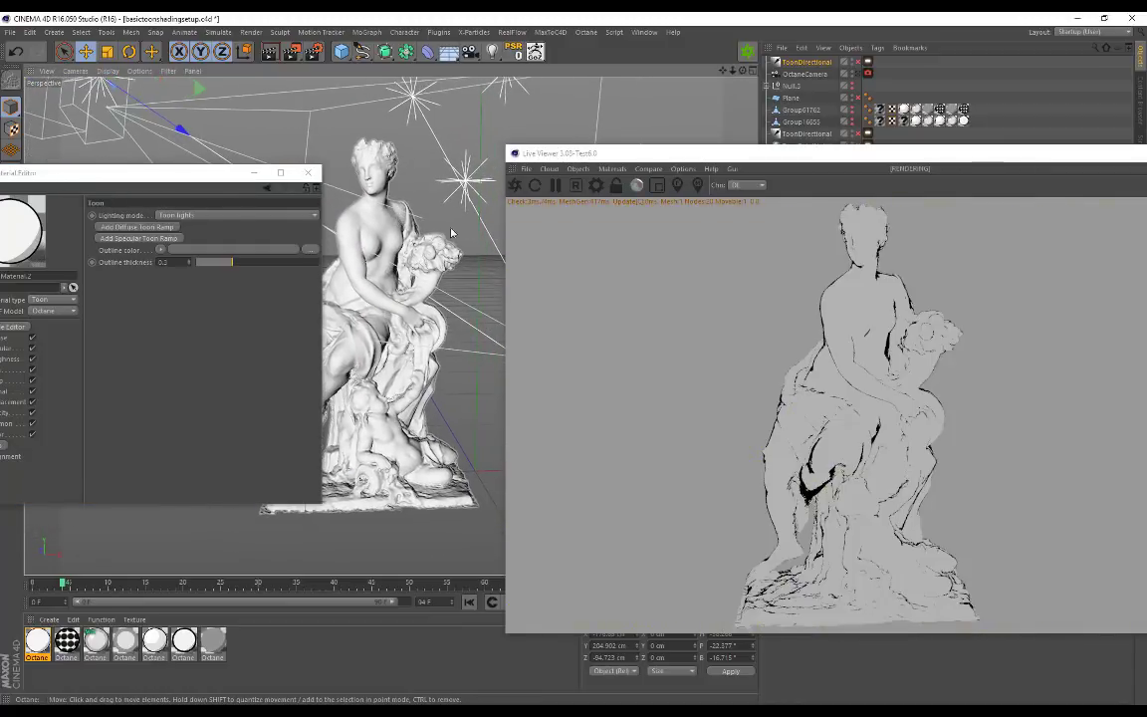
drag(149, 173, 177, 146)
alt+drag(380, 189, 268, 189)
alt+drag(421, 210, 288, 187)
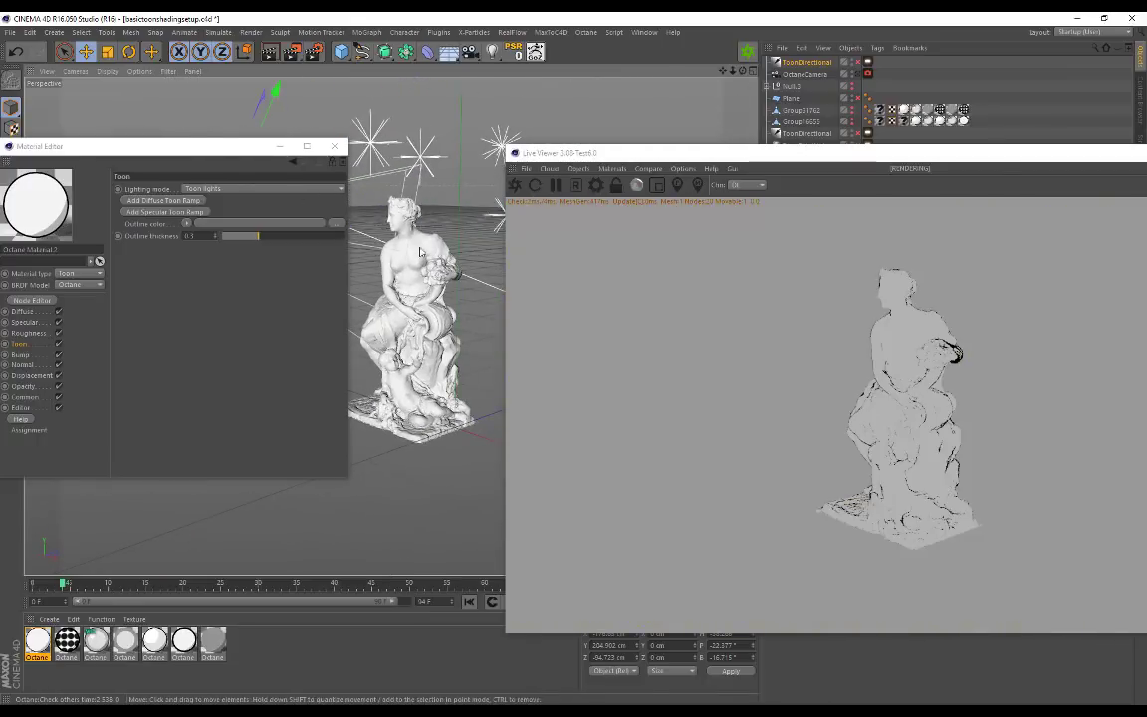
scroll(419, 275, up, 5)
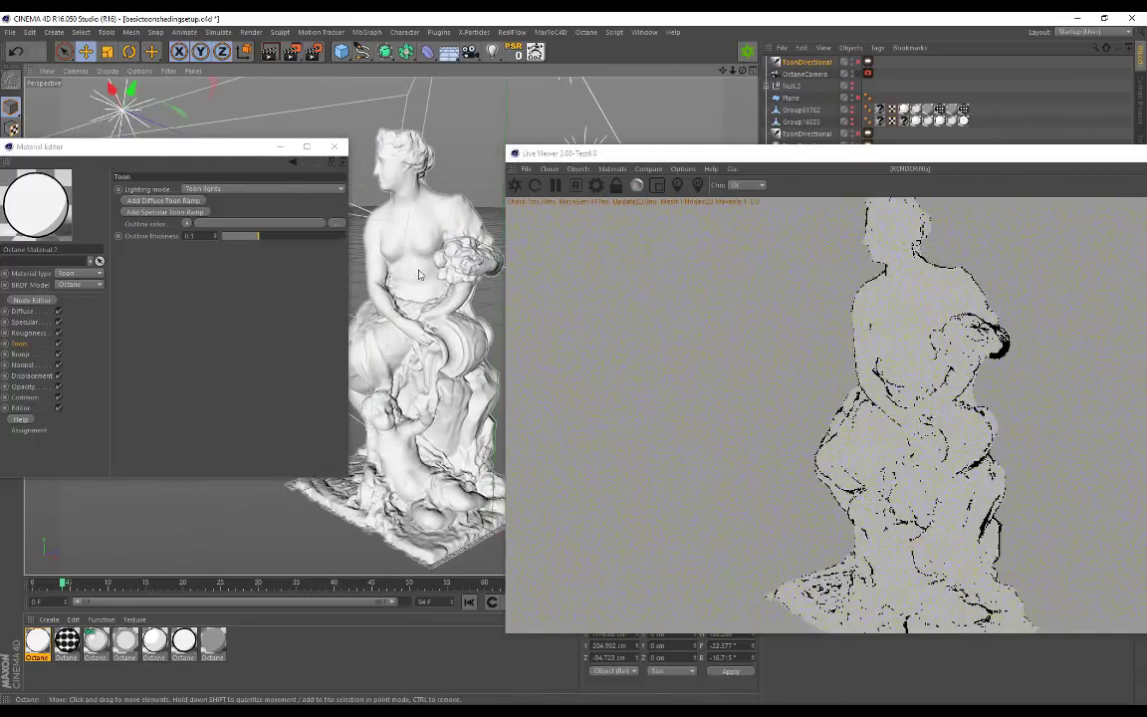
alt+right_drag(419, 275, 421, 240)
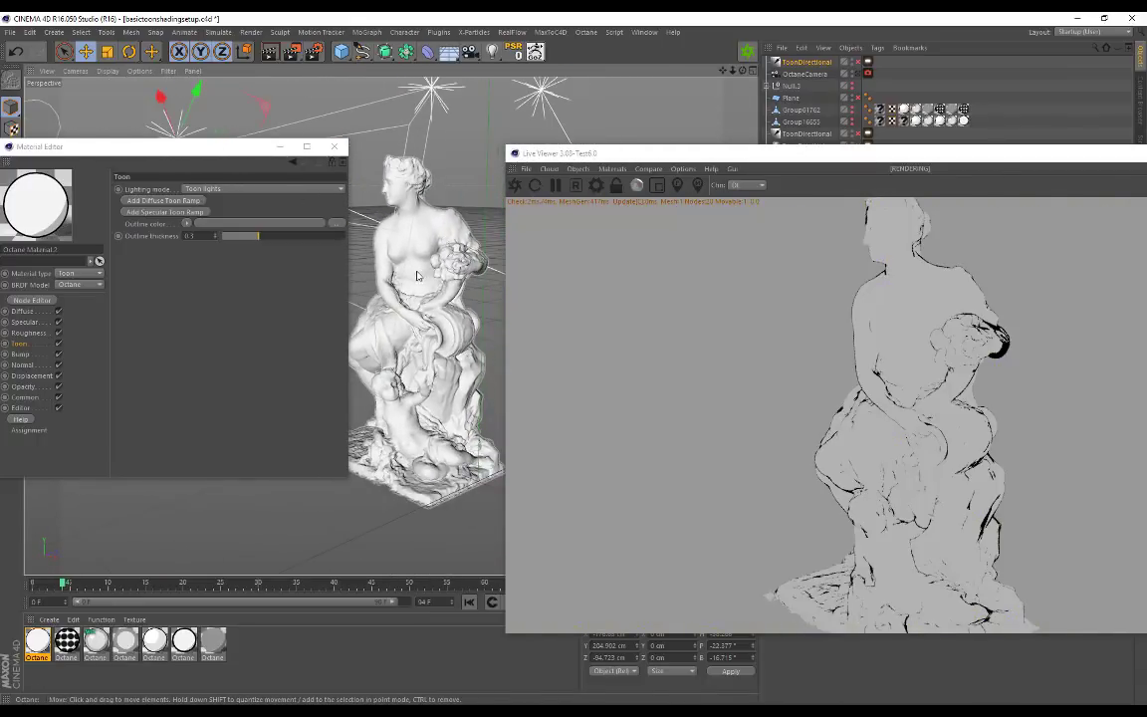
scroll(419, 260, up, 2)
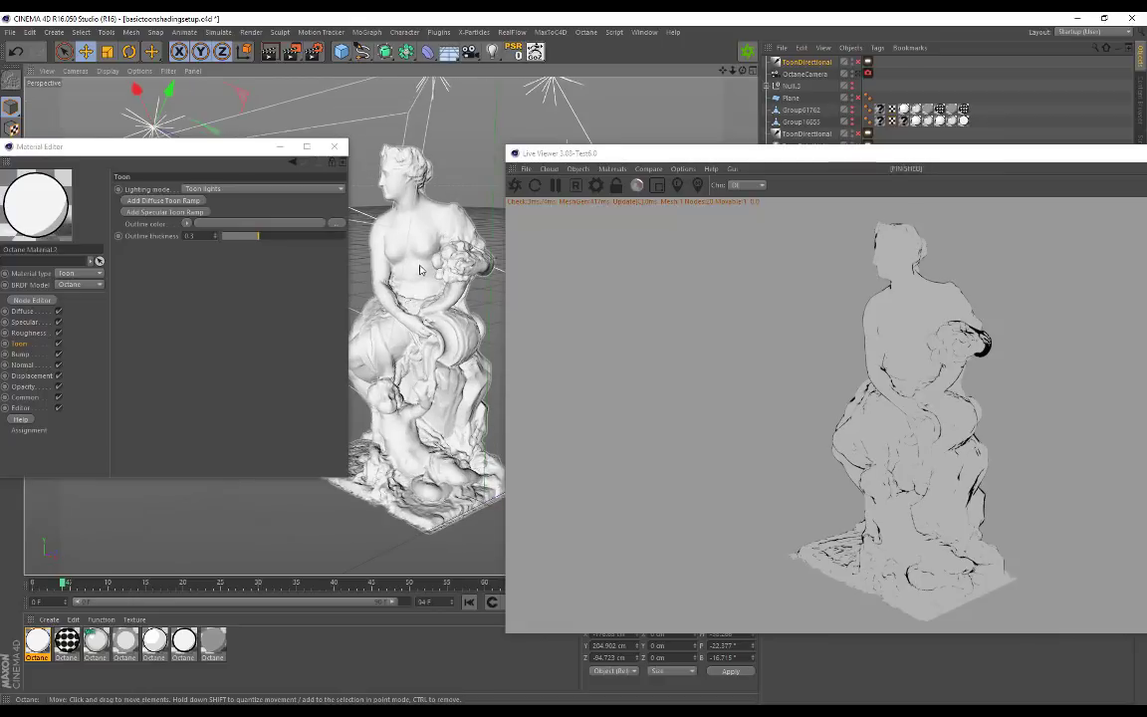
alt+drag(408, 272, 205, 266)
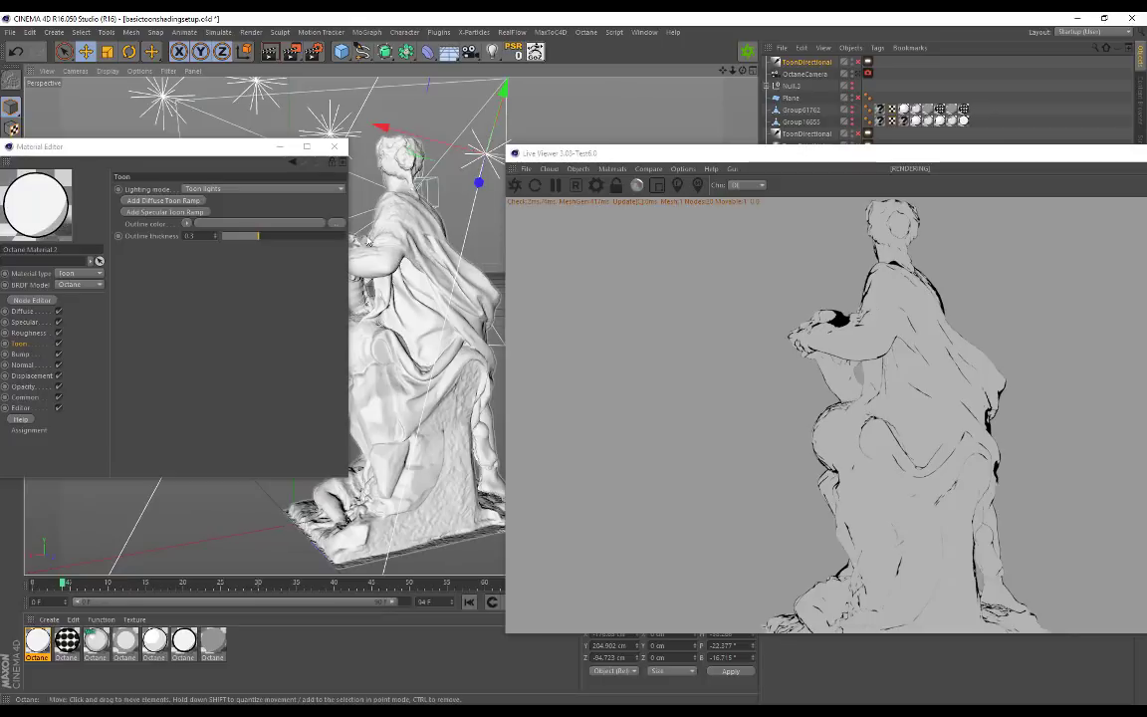
alt+drag(313, 275, 444, 281)
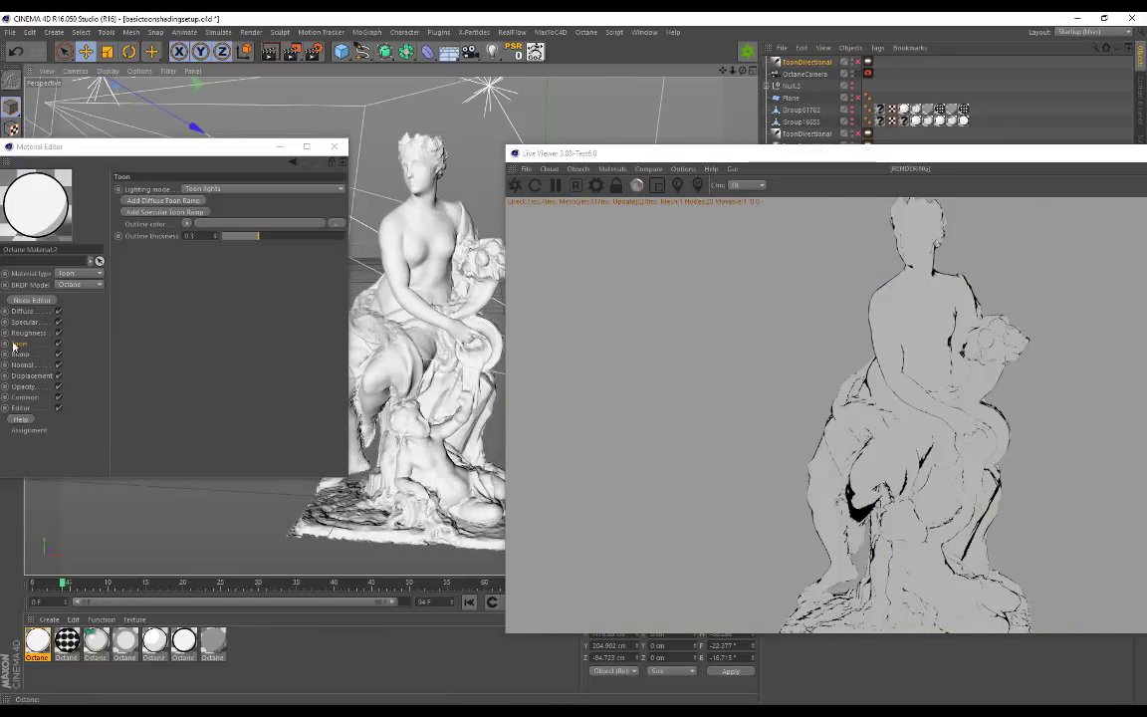
Step: Check the Toon material's lighting mode options and keep Toon lights selected
drag(122, 146, 201, 149)
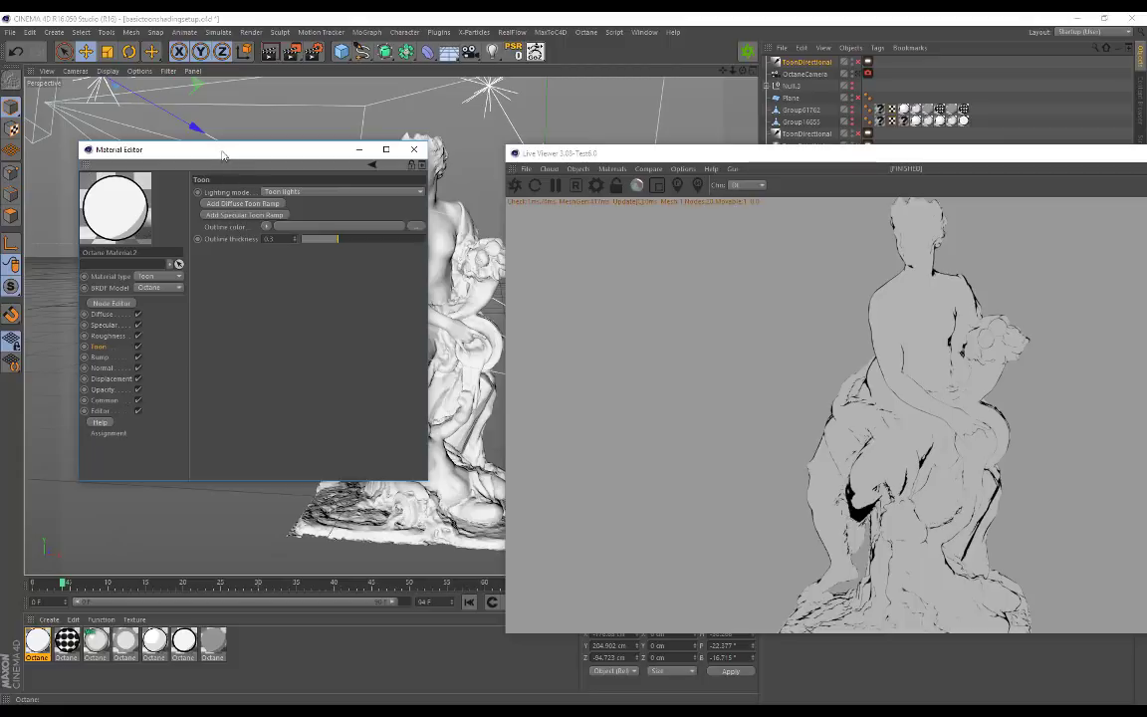
drag(223, 155, 234, 183)
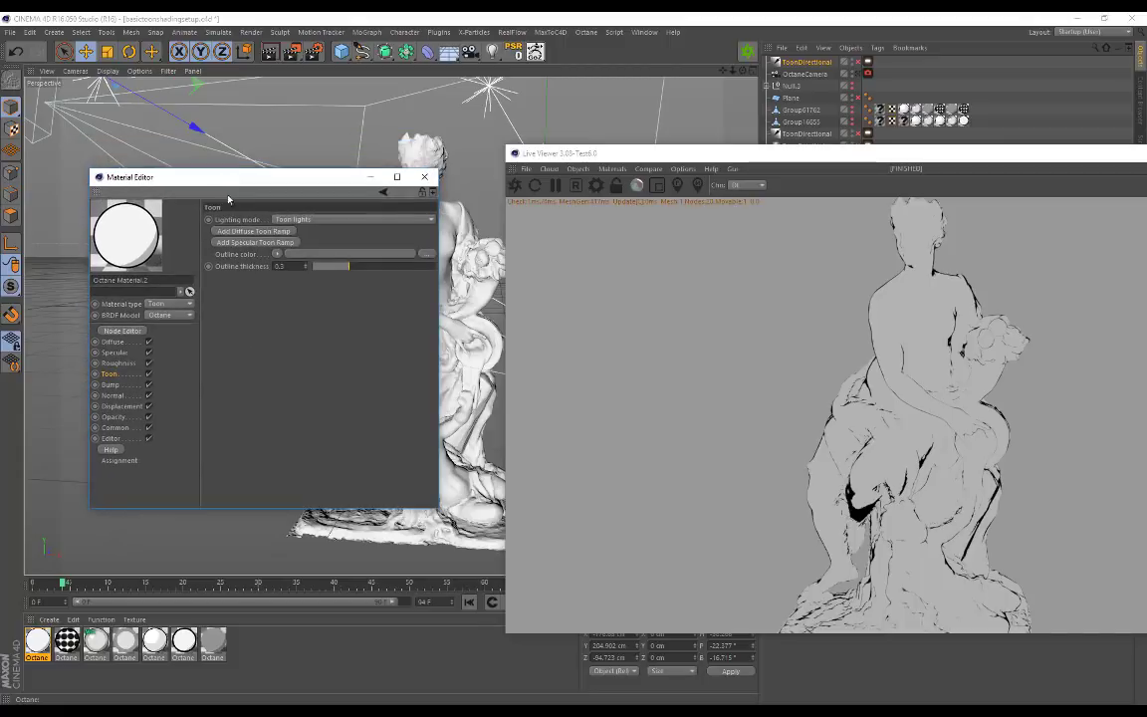
click(311, 220)
click(312, 231)
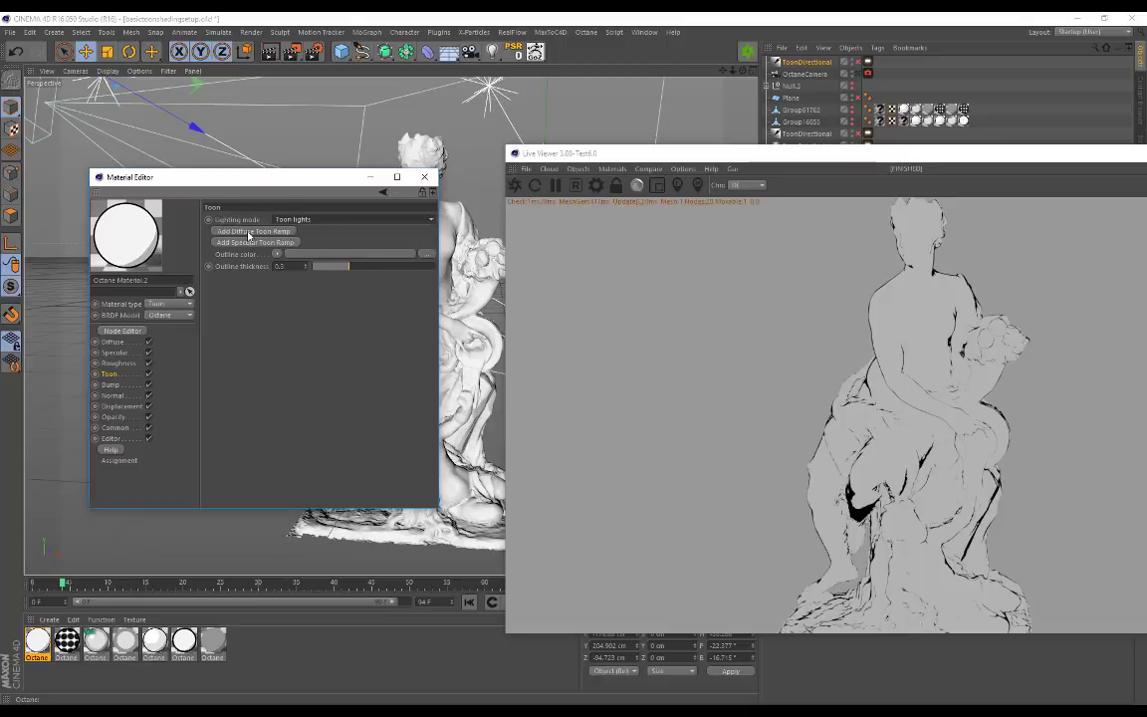
Step: Add a diffuse toon ramp to the material and view the statue's shading up close
alt+drag(384, 149, 365, 134)
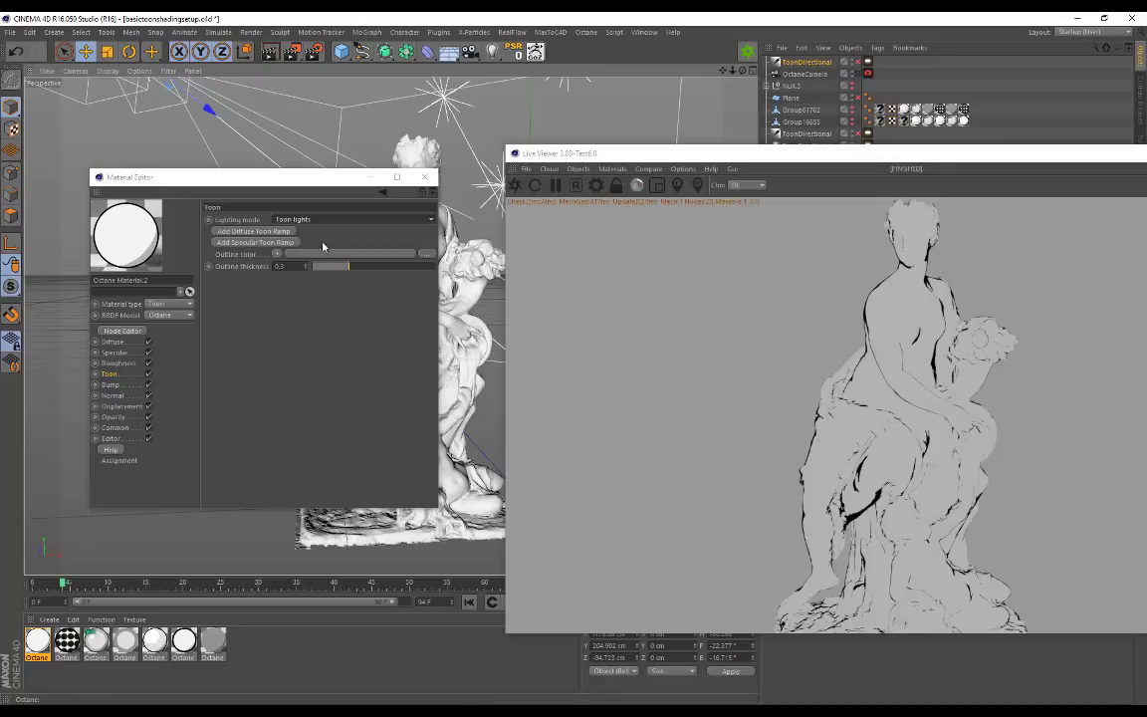
click(239, 236)
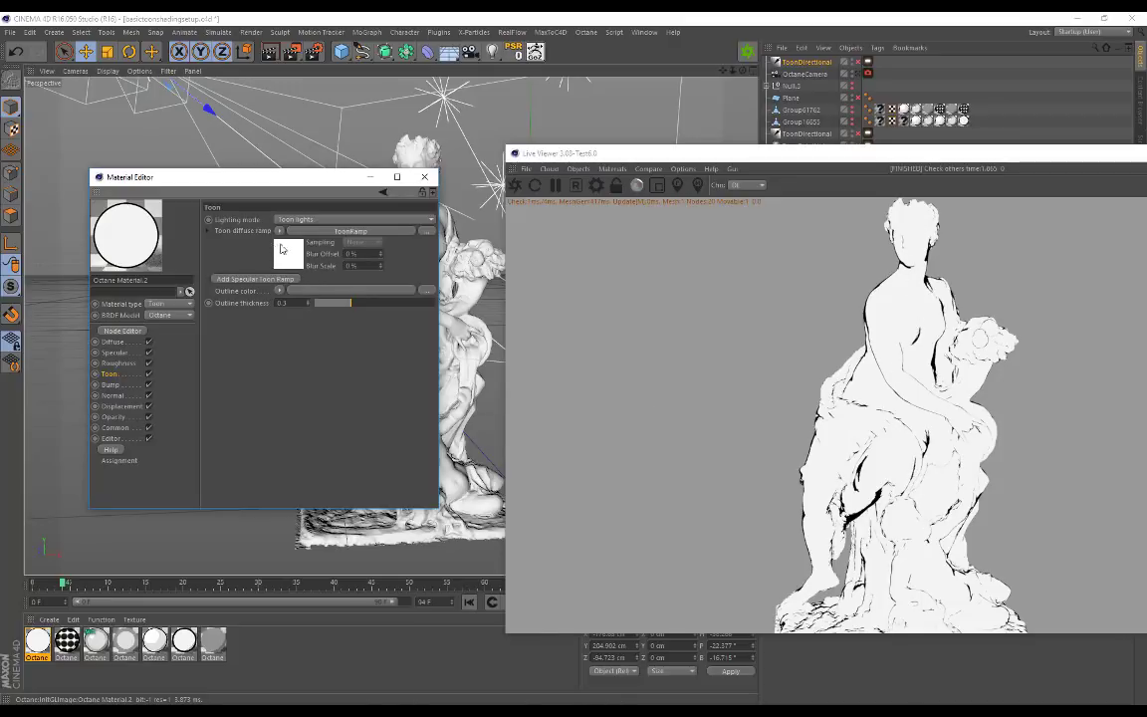
scroll(485, 240, up, 4)
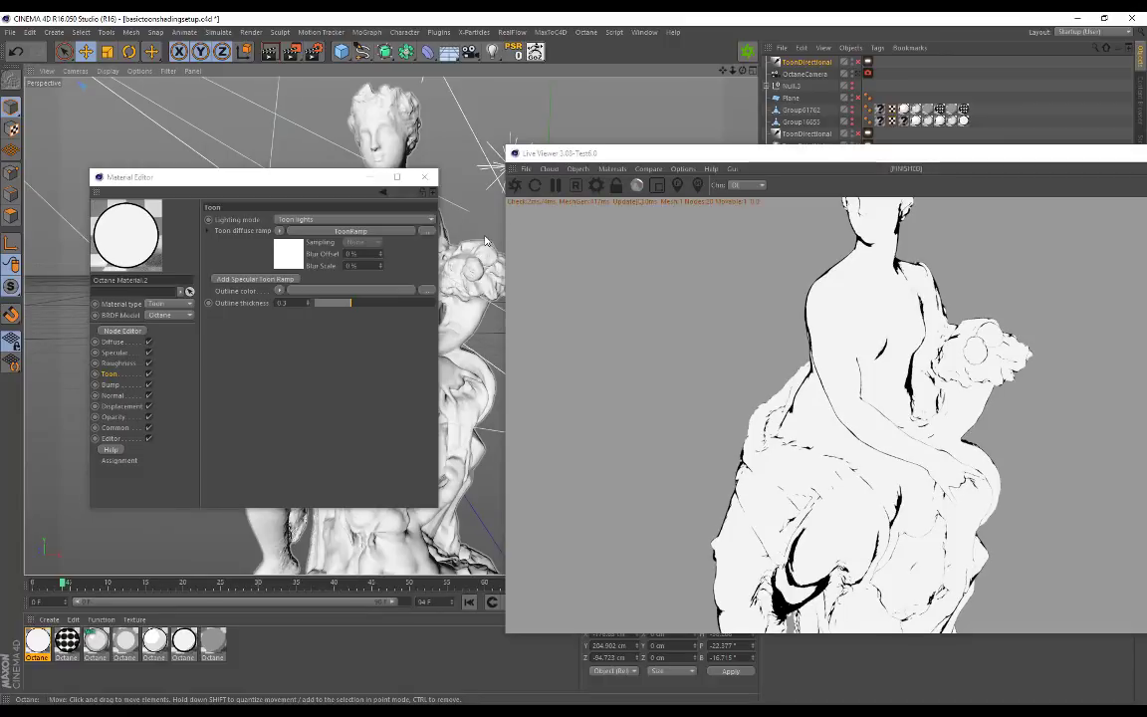
alt+middle_drag(339, 129, 373, 159)
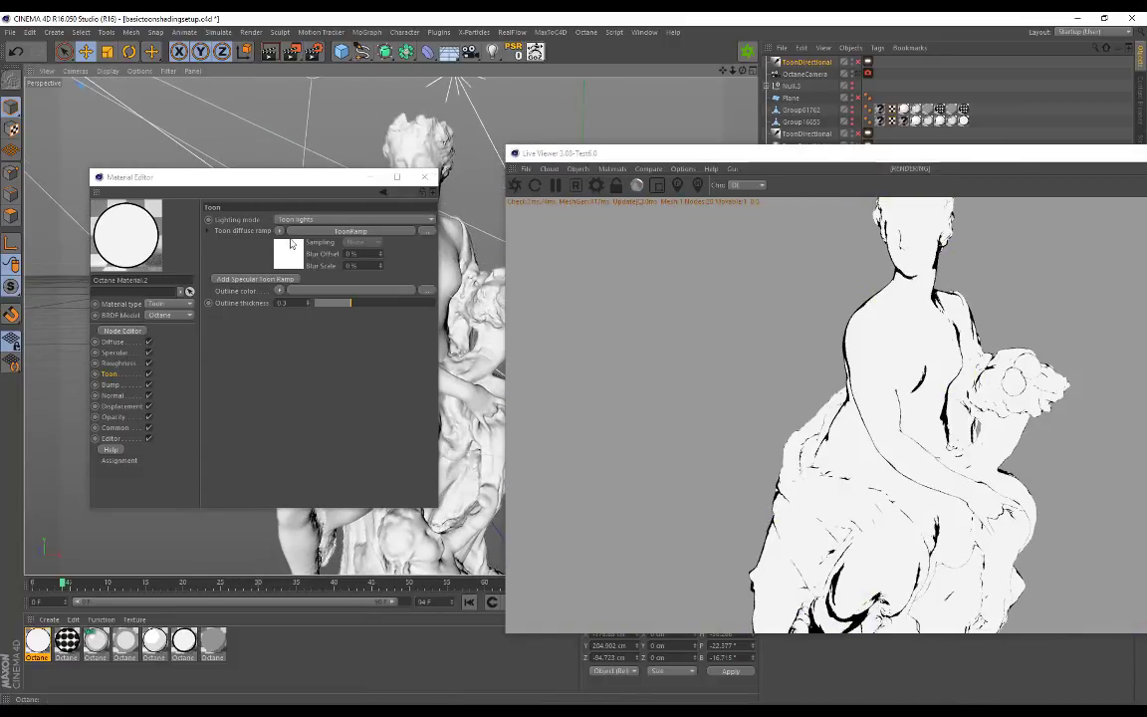
Step: Try a gray knot in the diffuse toon ramp's gradient, and remove the knot again
click(368, 231)
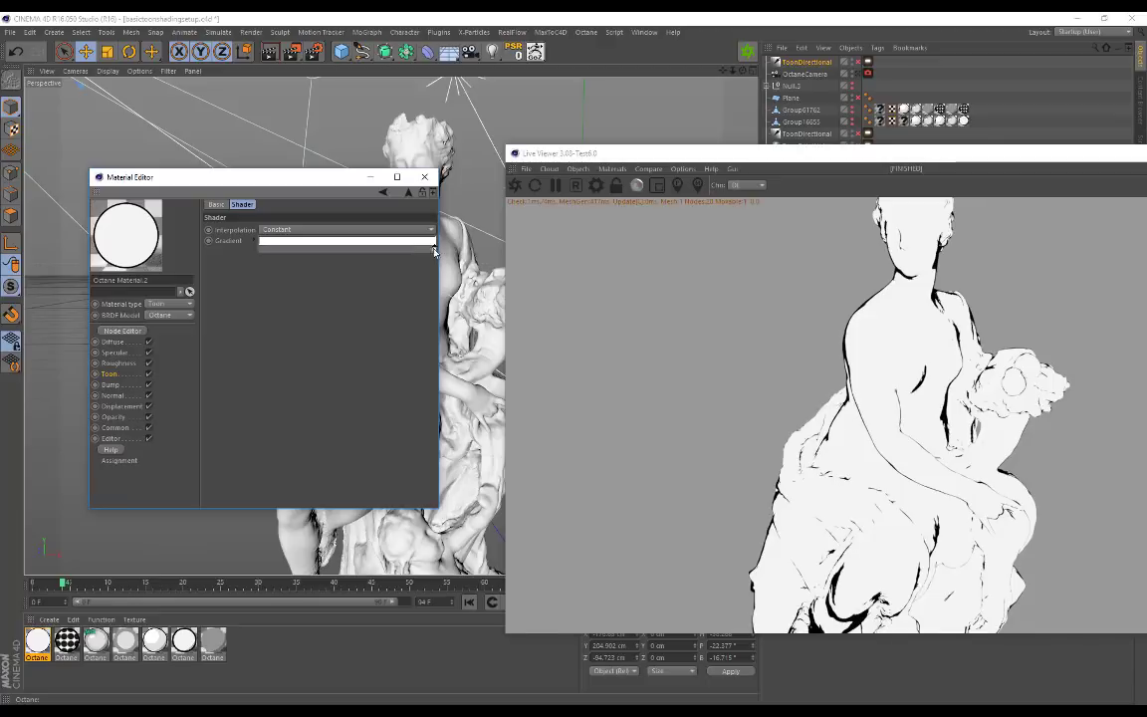
double_click(355, 249)
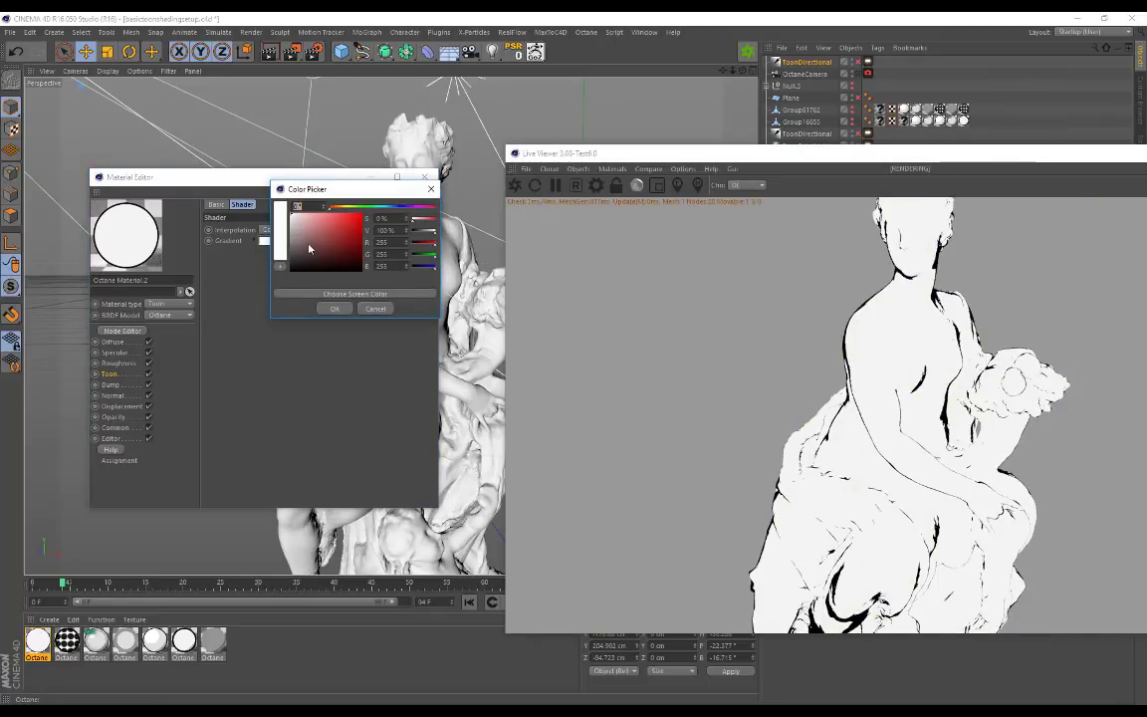
click(334, 304)
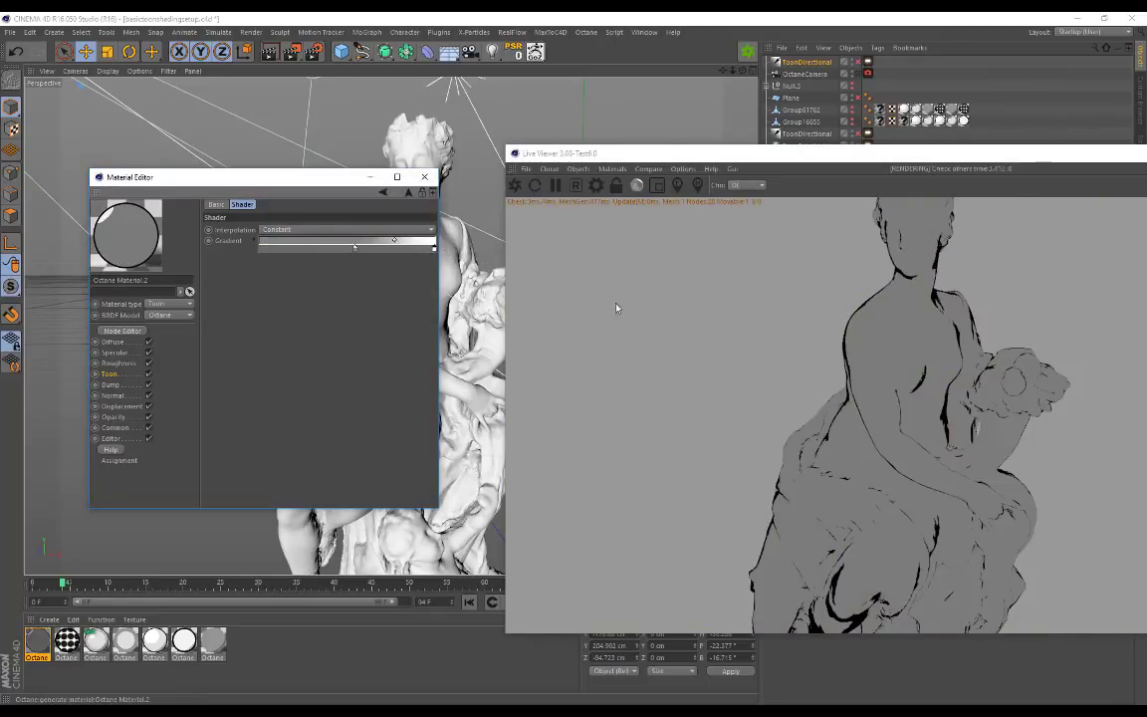
drag(353, 250, 371, 276)
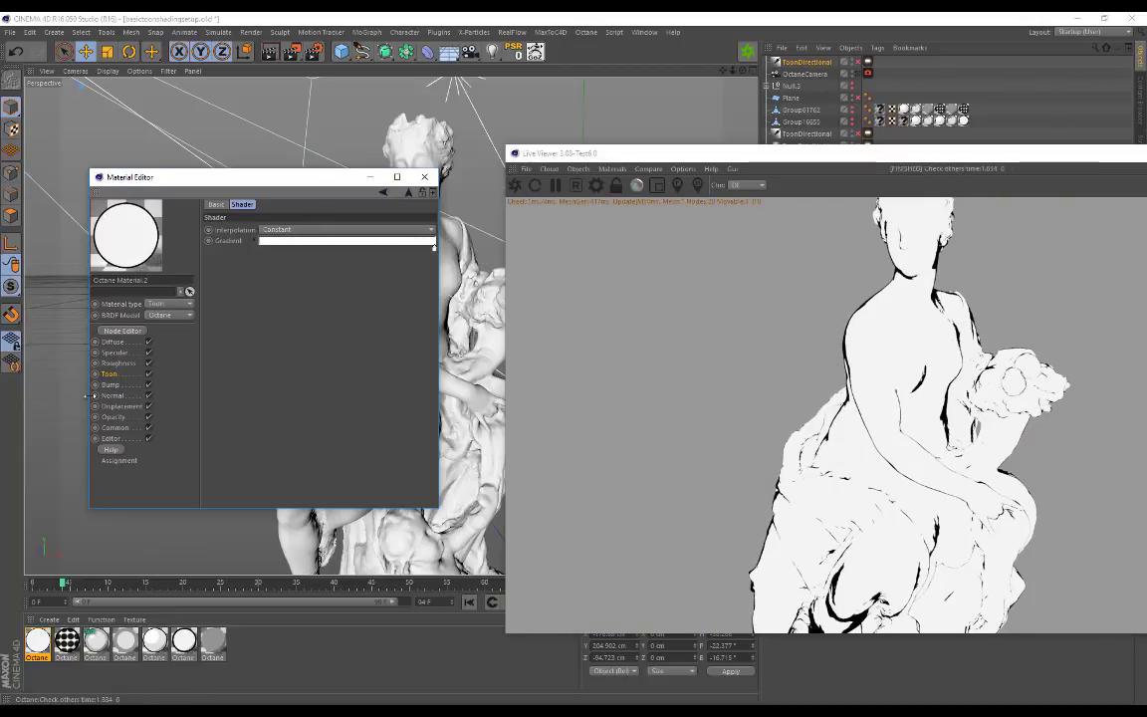
Step: Clear the toon diffuse ramp from the material's Toon settings
click(116, 376)
click(279, 231)
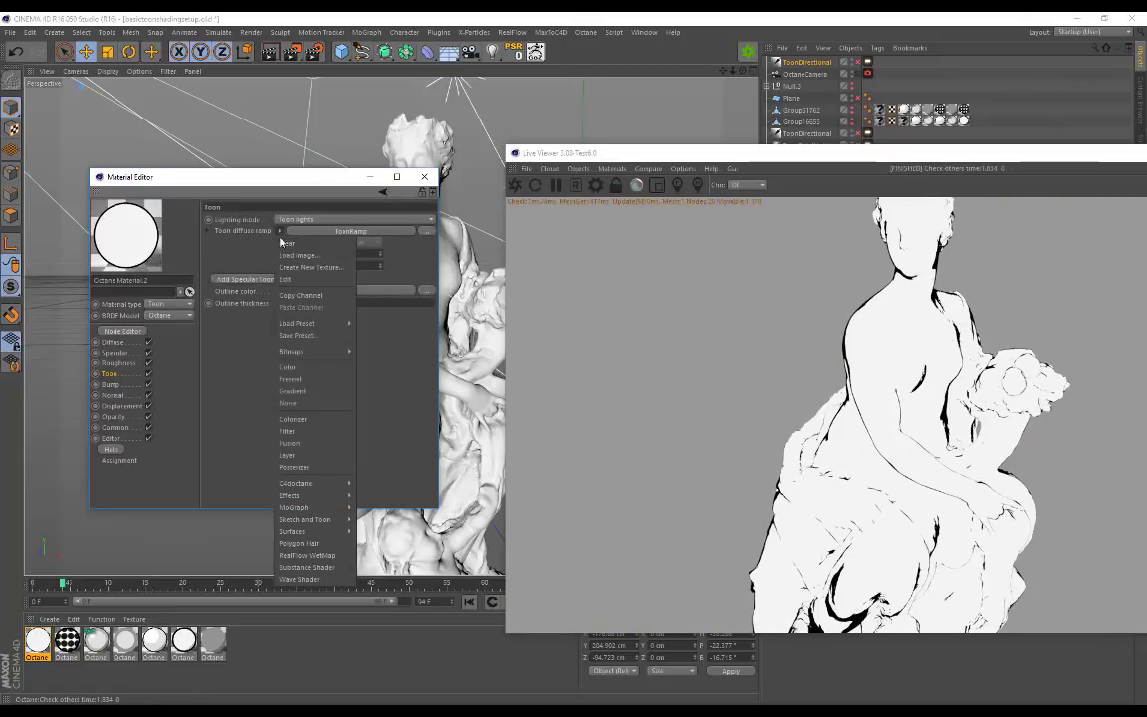
click(280, 243)
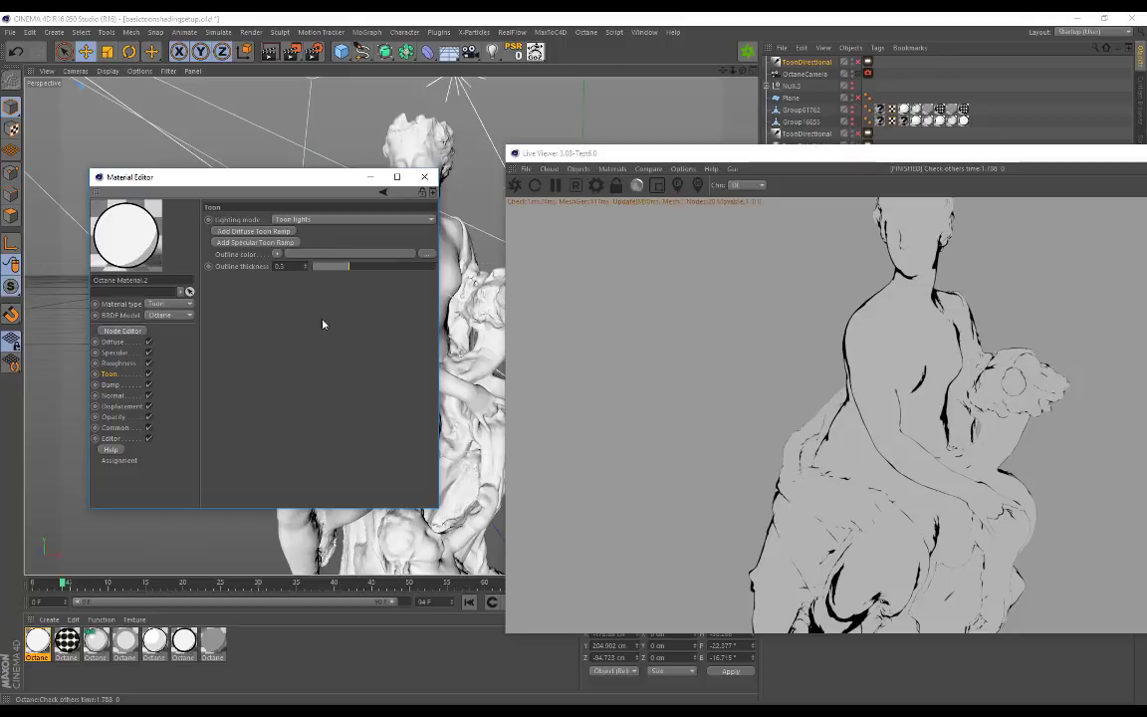
Step: Assign a Color shader to the Toon material's outline color and set it to red (R 215, G 44, B 44)
drag(260, 175, 246, 143)
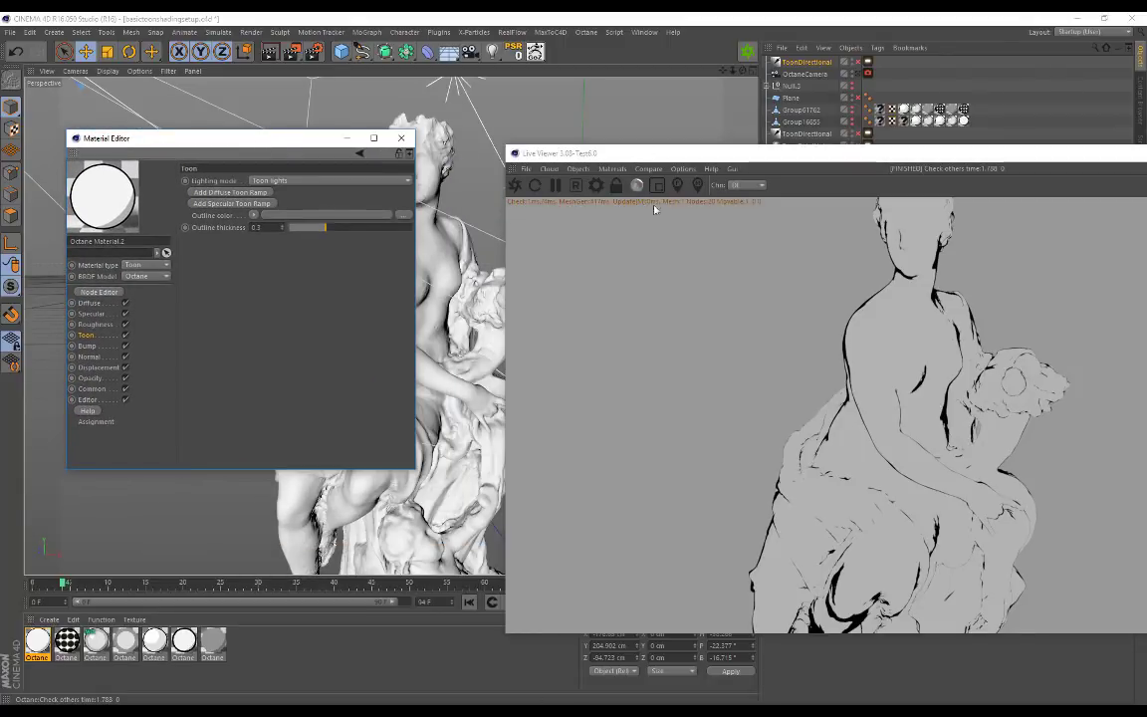
drag(602, 152, 527, 139)
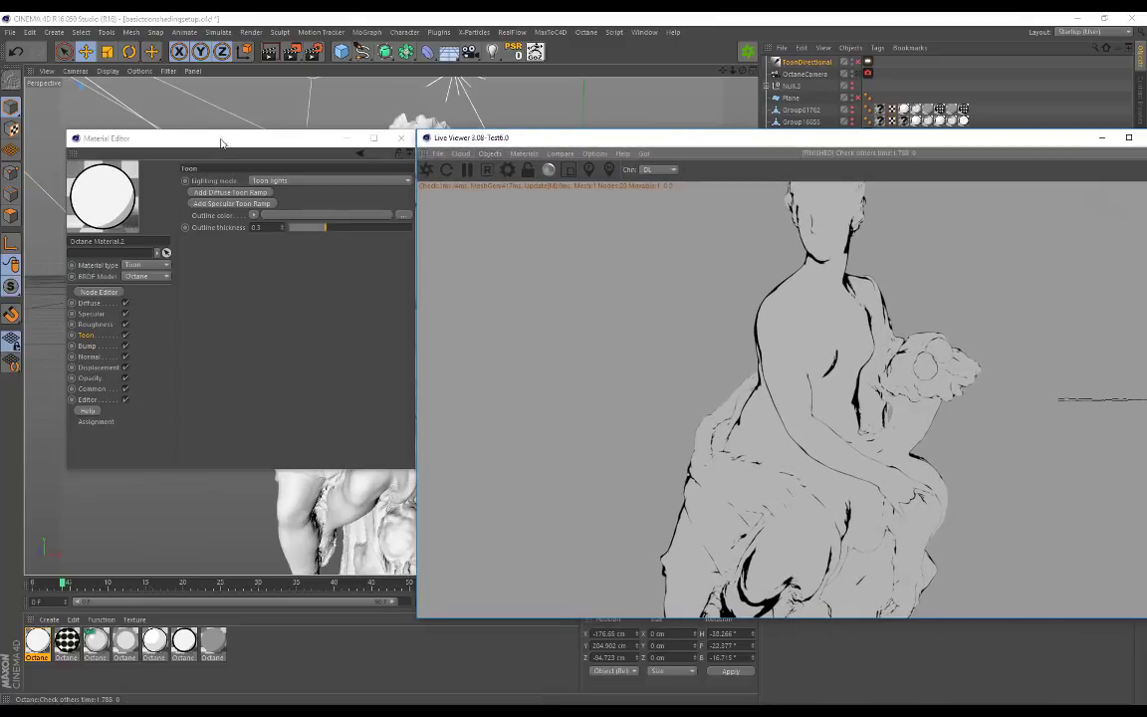
drag(195, 137, 158, 131)
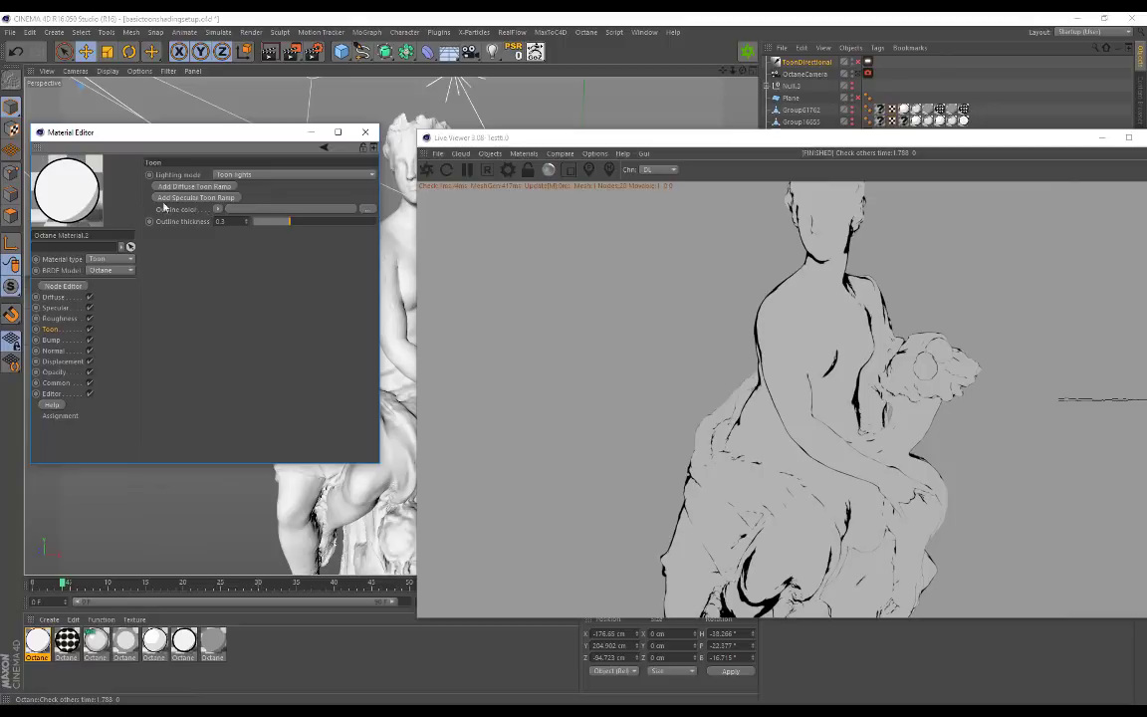
click(219, 213)
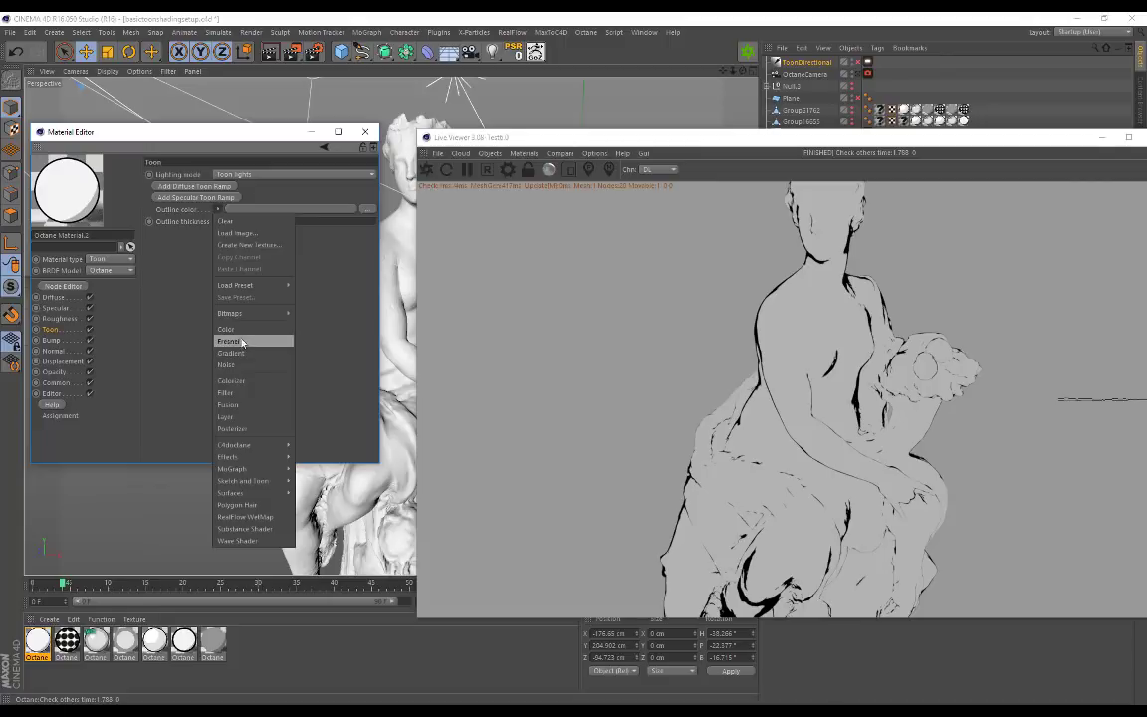
click(226, 328)
click(224, 211)
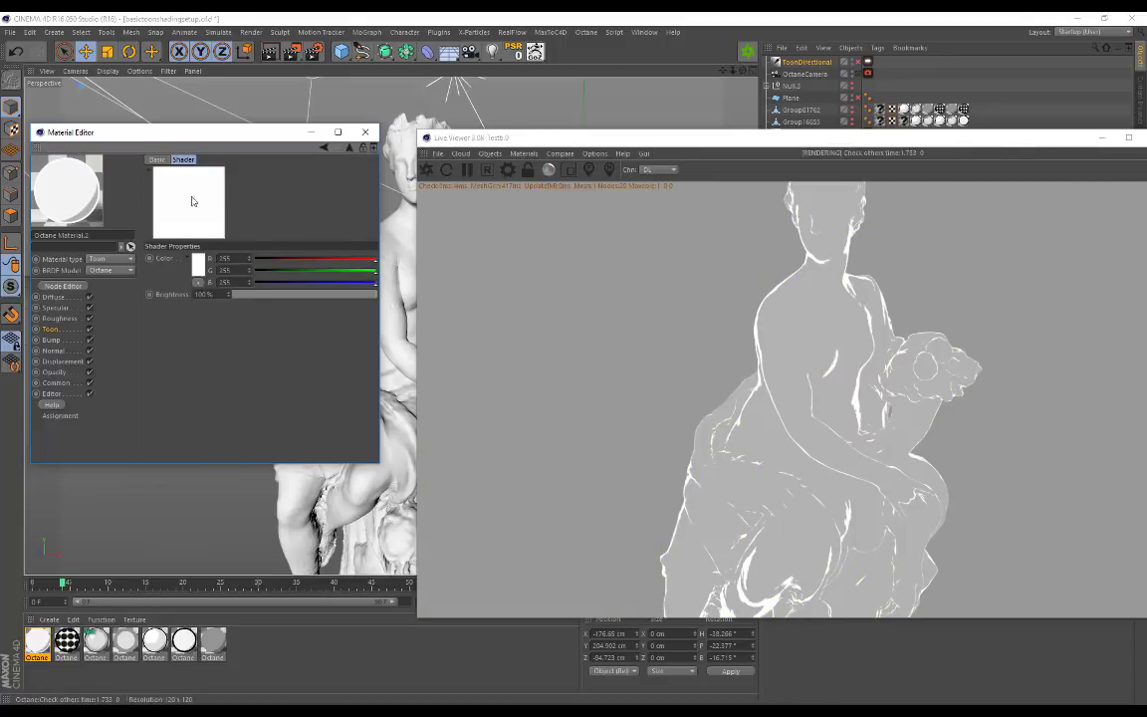
click(198, 263)
click(174, 325)
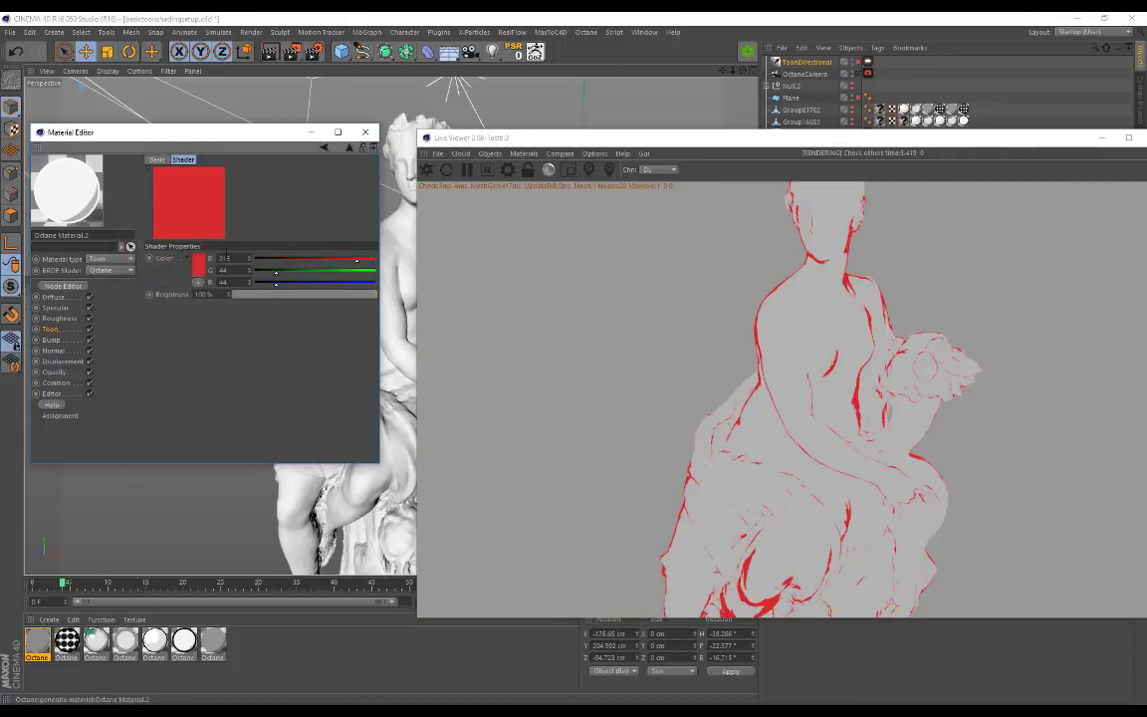
Step: Try an outline thickness of about 0.57 in the material's Toon settings, and view the statue's red outlines at different distances
click(48, 330)
scroll(389, 141, down, 1)
scroll(389, 140, down, 3)
alt+middle_drag(389, 140, 400, 141)
scroll(400, 142, down, 2)
alt+drag(401, 141, 403, 141)
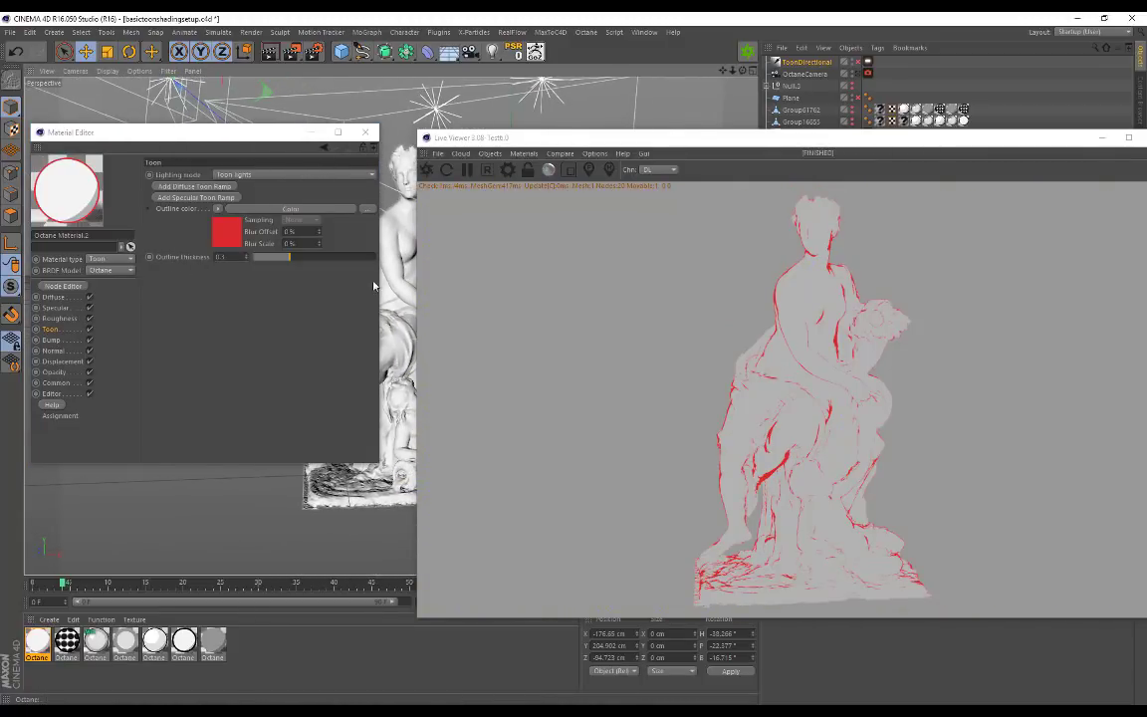
scroll(399, 271, up, 2)
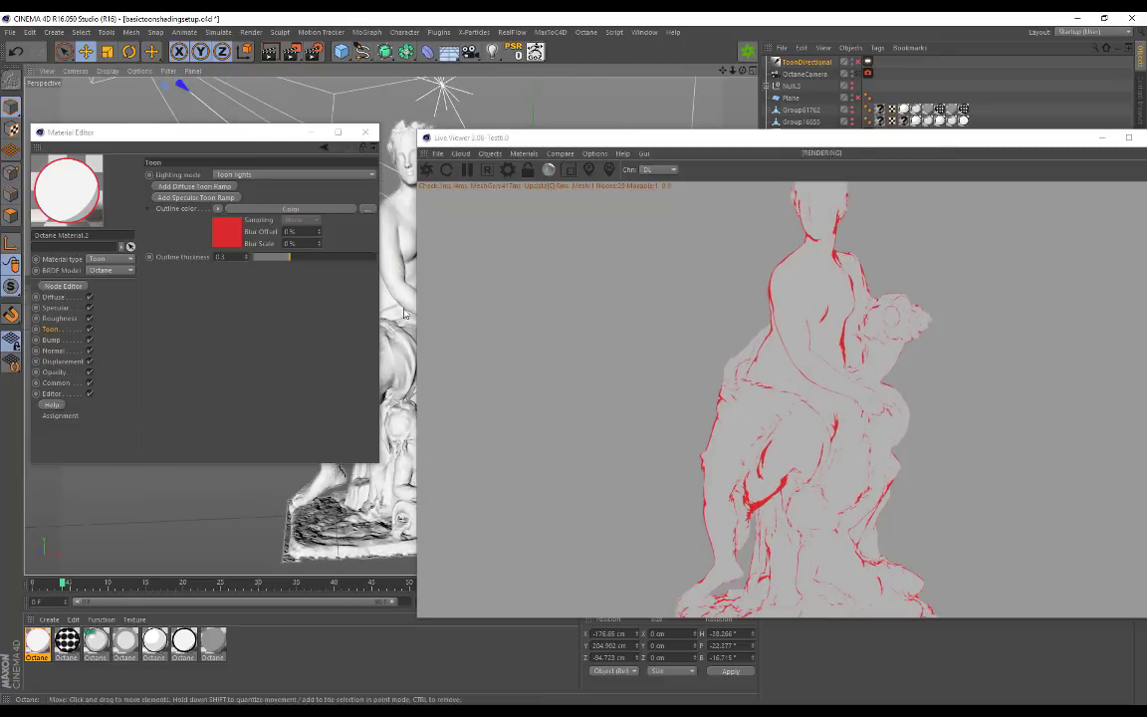
scroll(404, 167, down, 2)
alt+middle_drag(404, 167, 384, 185)
drag(284, 260, 323, 271)
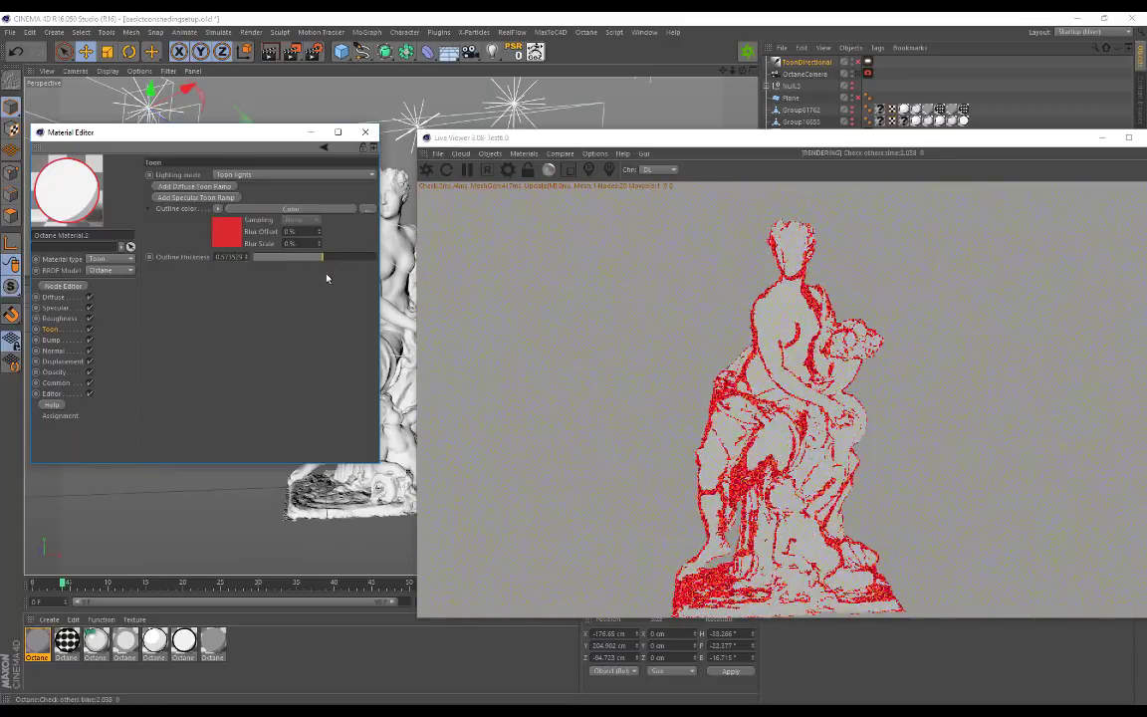
scroll(396, 243, up, 2)
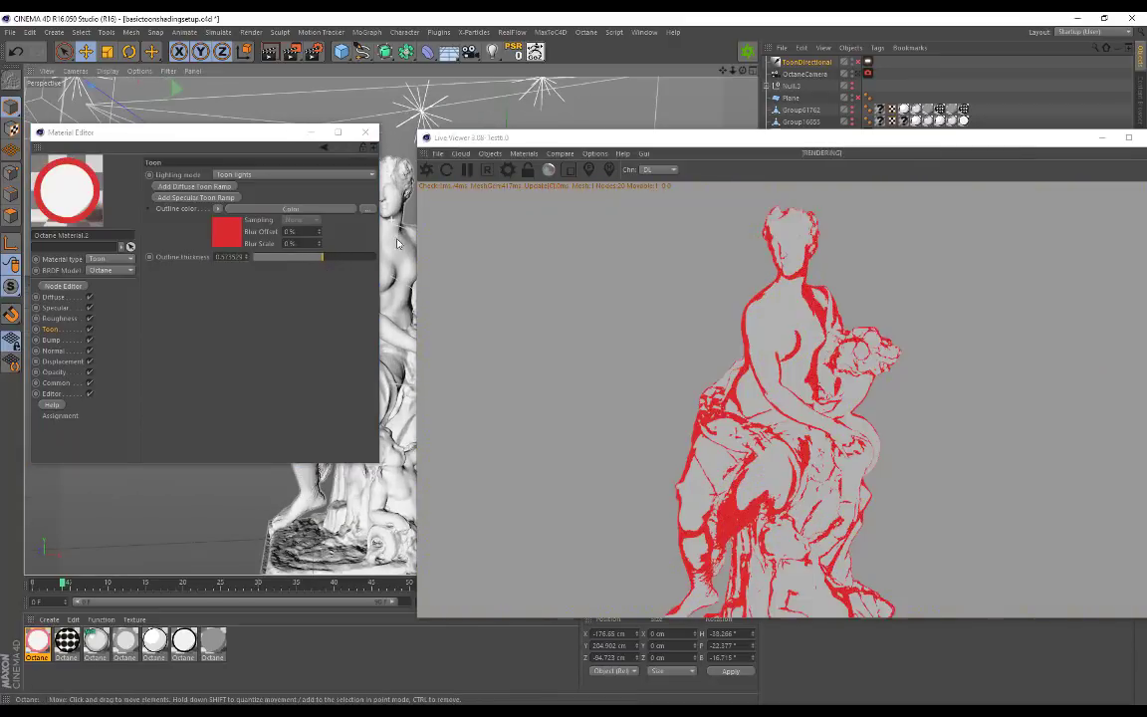
Step: Set the Toon material's outline thickness to about 0.245 and check the thinner lines up close on the statue
drag(322, 257, 282, 261)
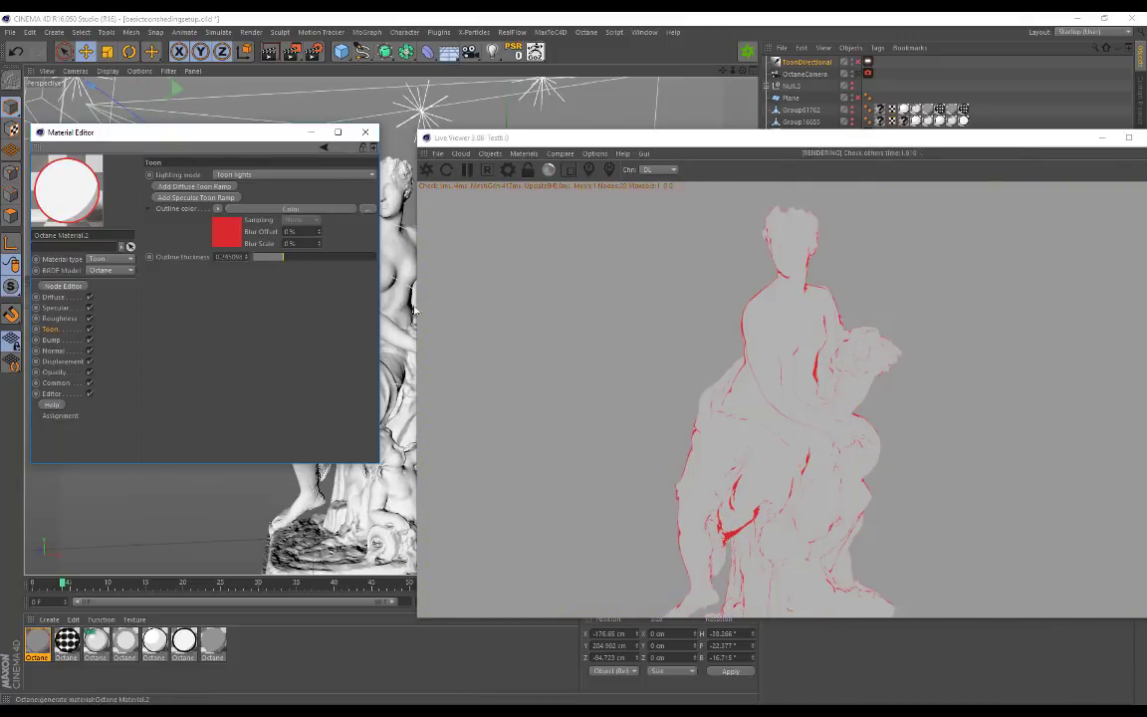
scroll(393, 388, up, 2)
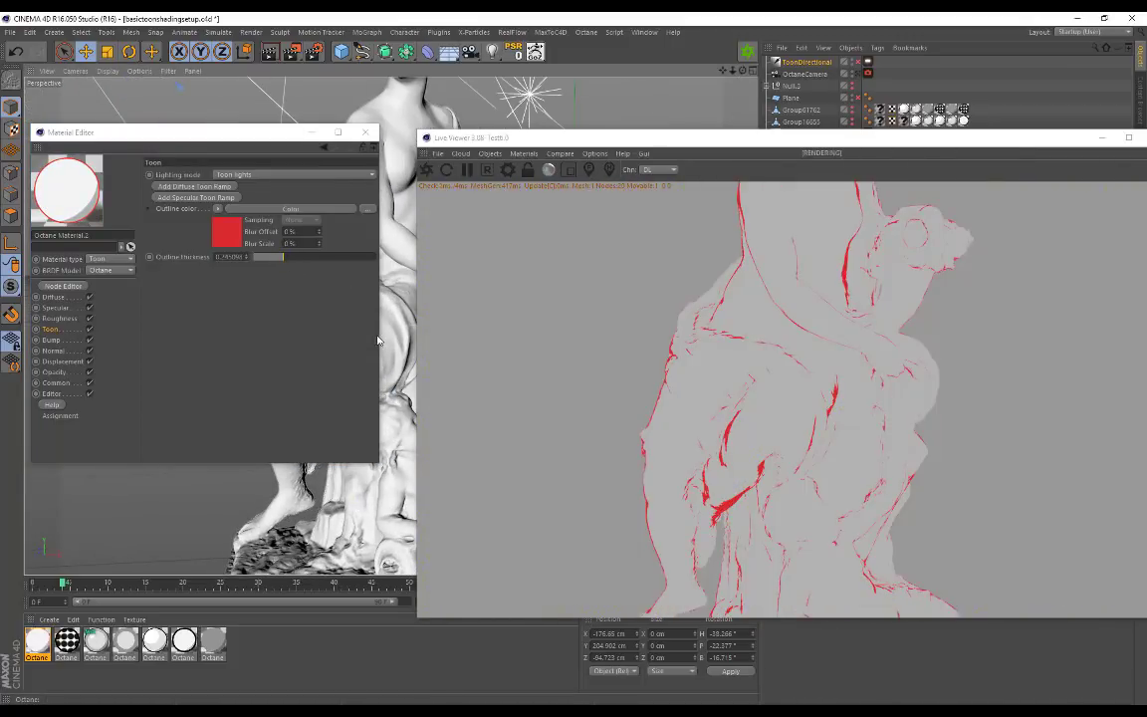
alt+drag(388, 342, 726, 485)
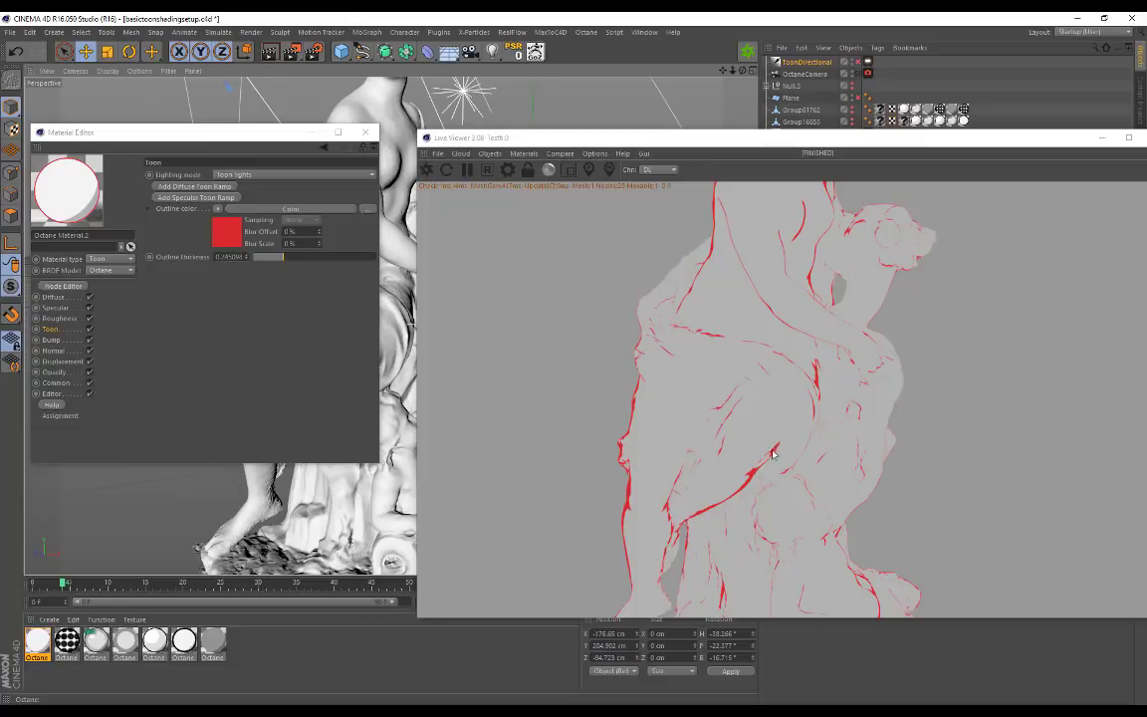
alt+drag(249, 464, 271, 480)
Step: Change the outline's Color shader to black and view the whole statue with the dark outlines
click(227, 235)
click(196, 271)
drag(165, 272, 111, 286)
click(176, 326)
alt+drag(383, 450, 320, 497)
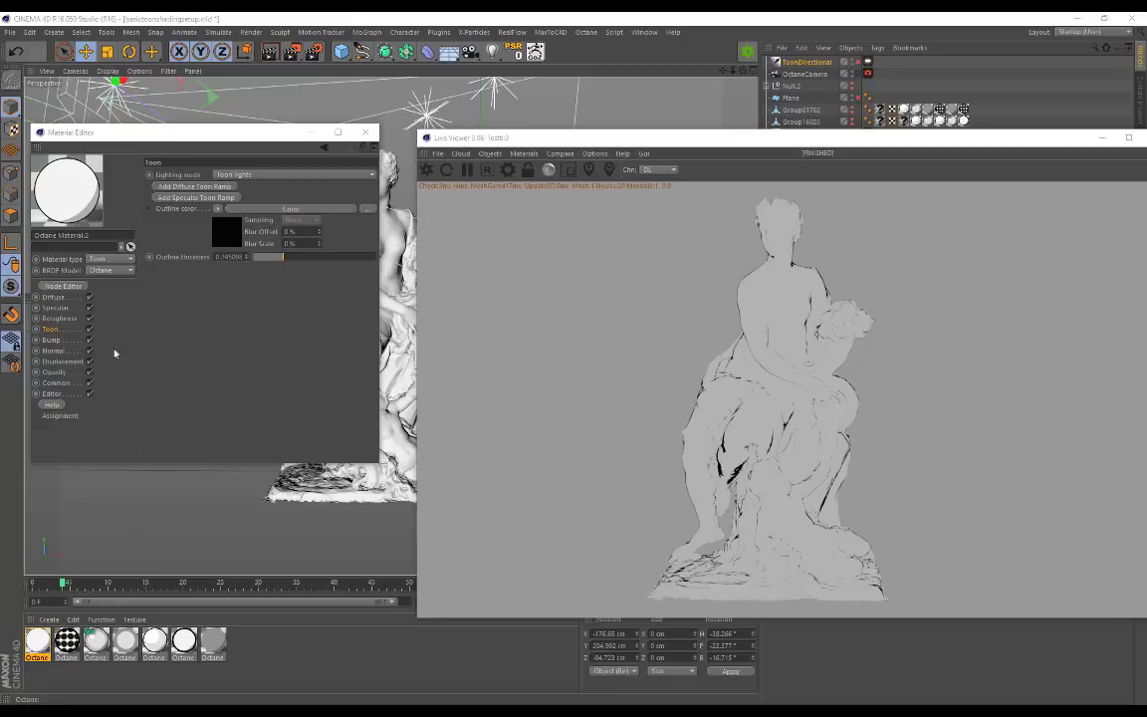
click(51, 333)
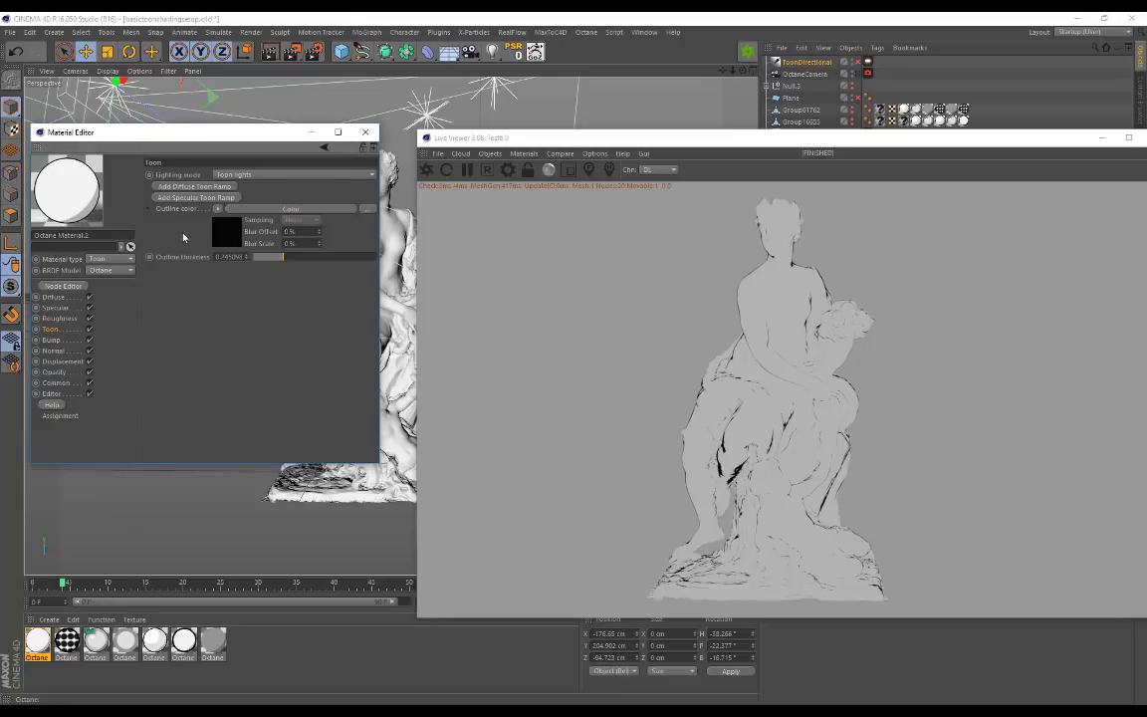
alt+drag(265, 464, 243, 481)
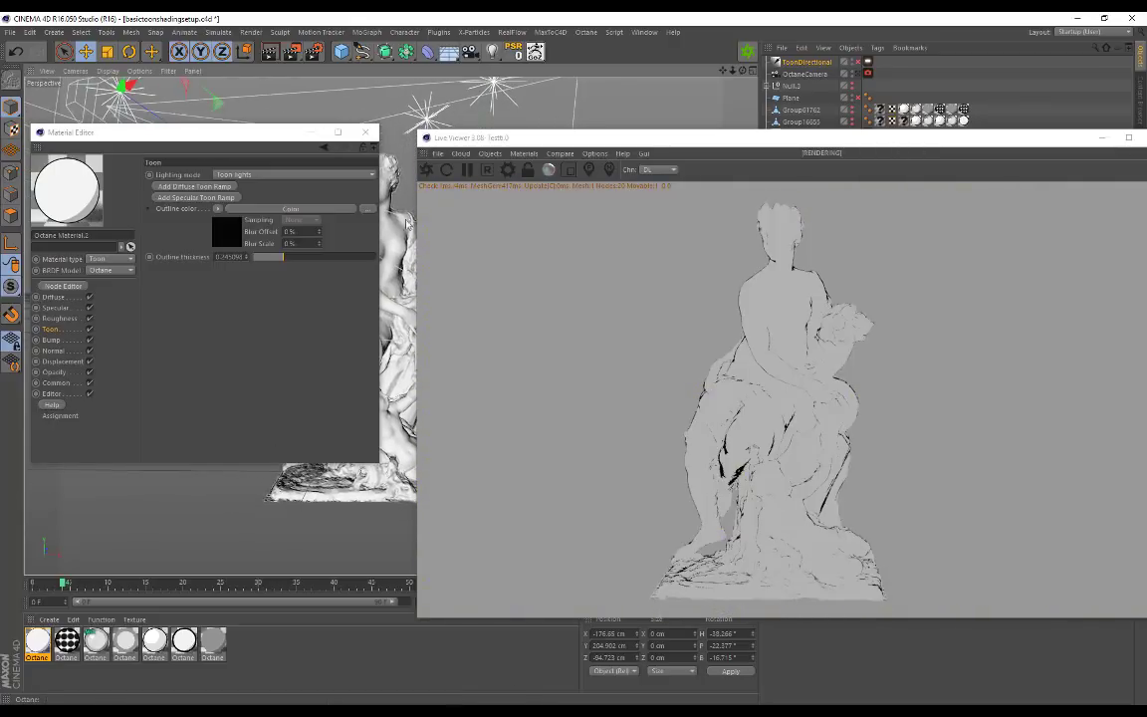
alt+middle_drag(340, 99, 366, 106)
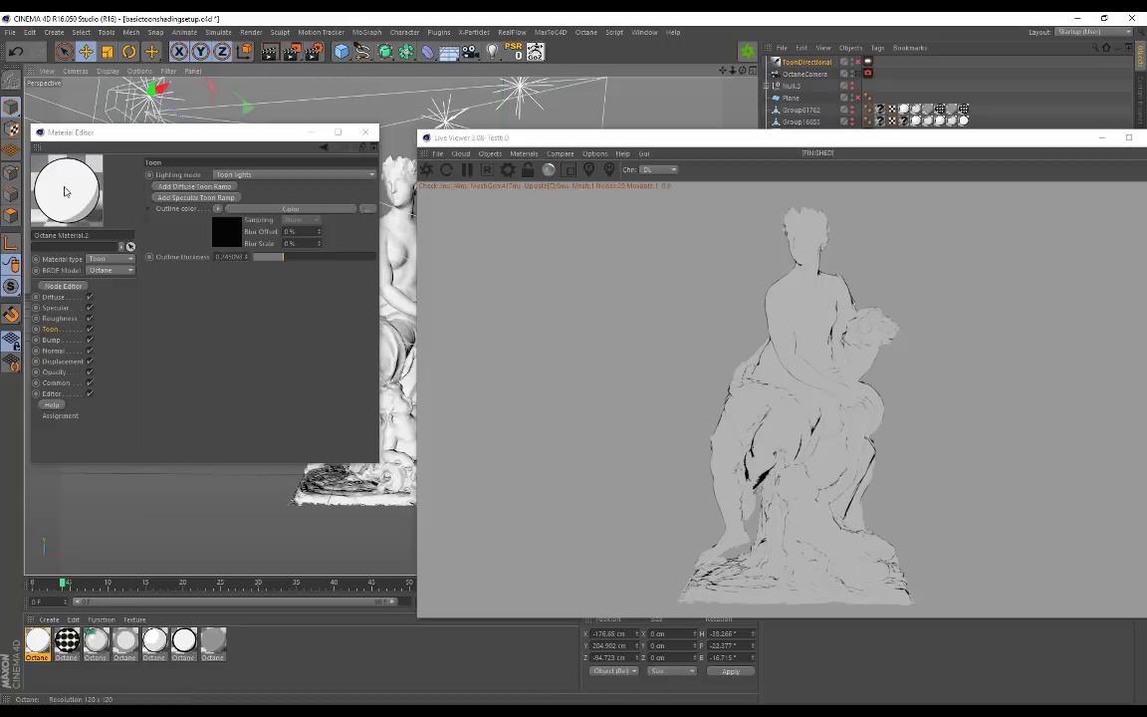
Step: Set the Toon material's Roughness float to about 0.14 and view the statue
click(65, 319)
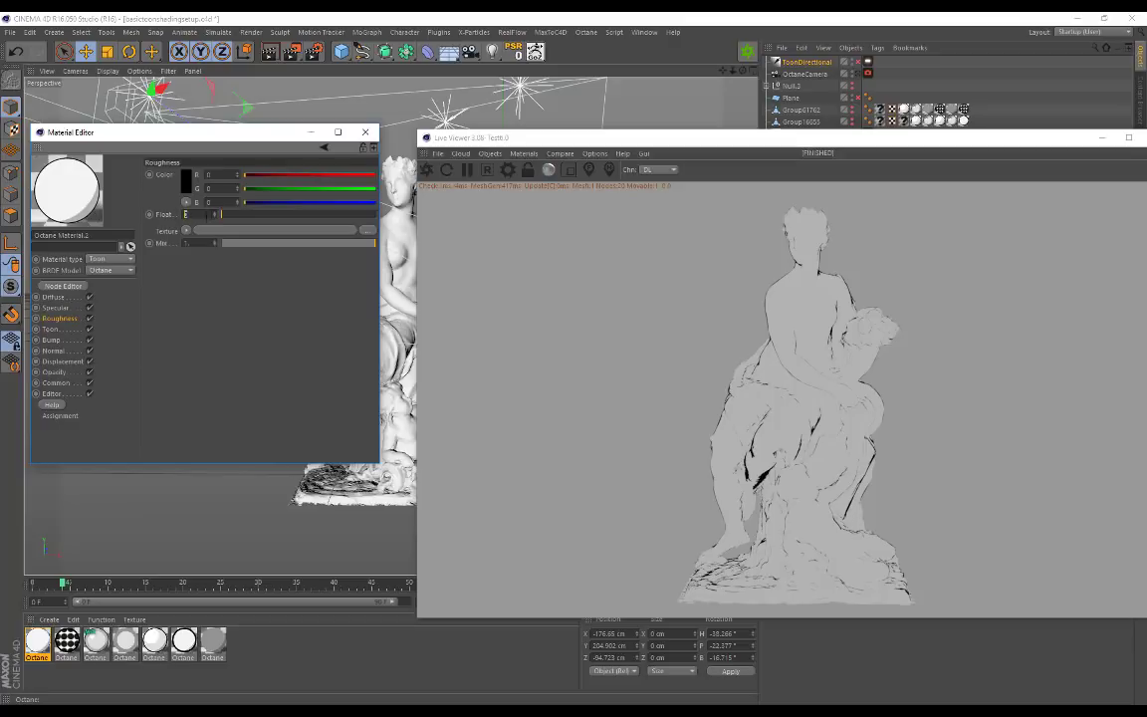
click(224, 216)
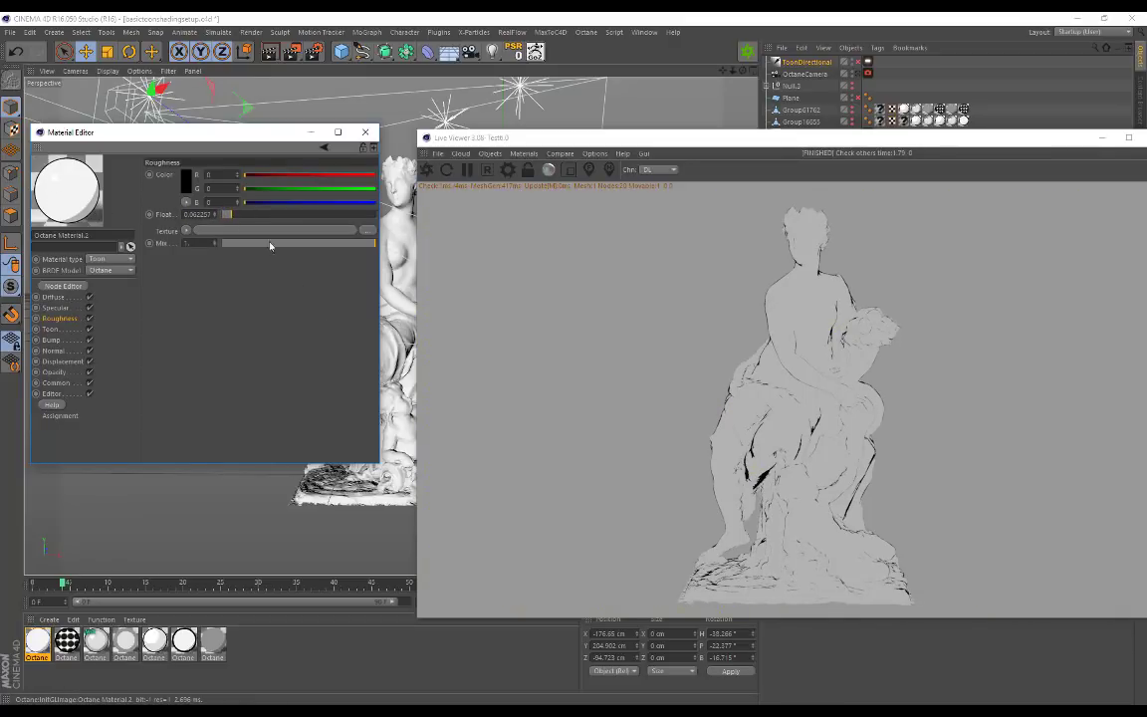
mouse_move(241, 218)
mouse_down()
mouse_move(256, 218)
mouse_move(245, 221)
mouse_up()
alt+middle_drag(225, 520, 217, 527)
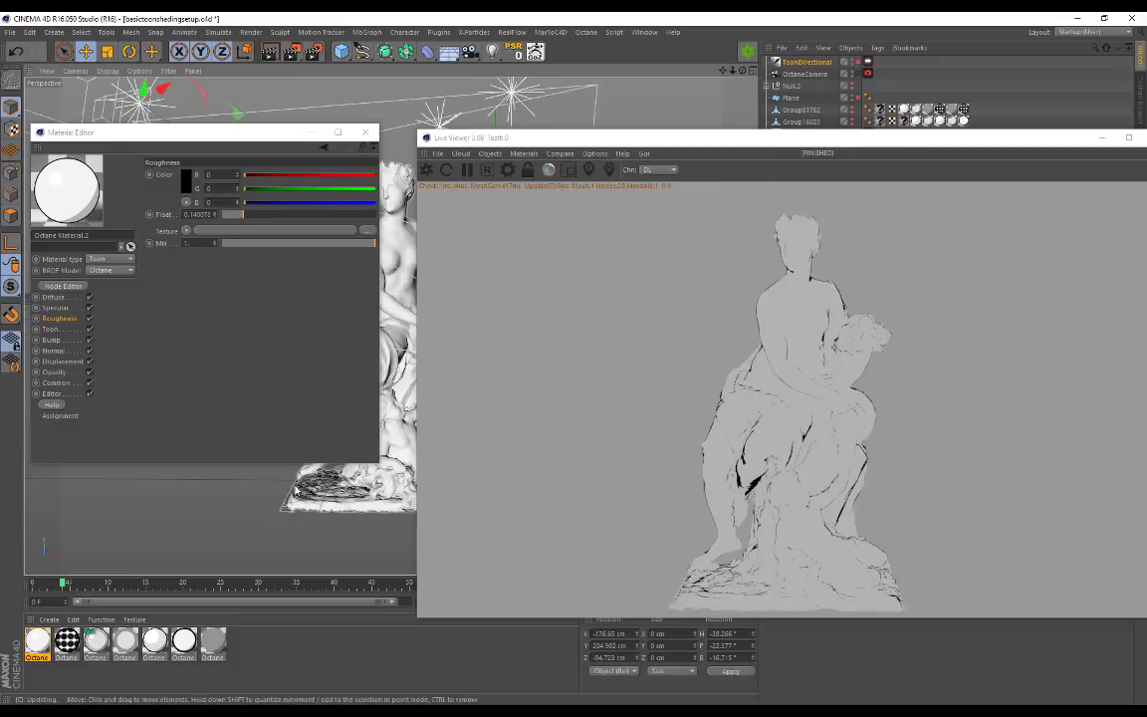
alt+middle_drag(257, 520, 266, 506)
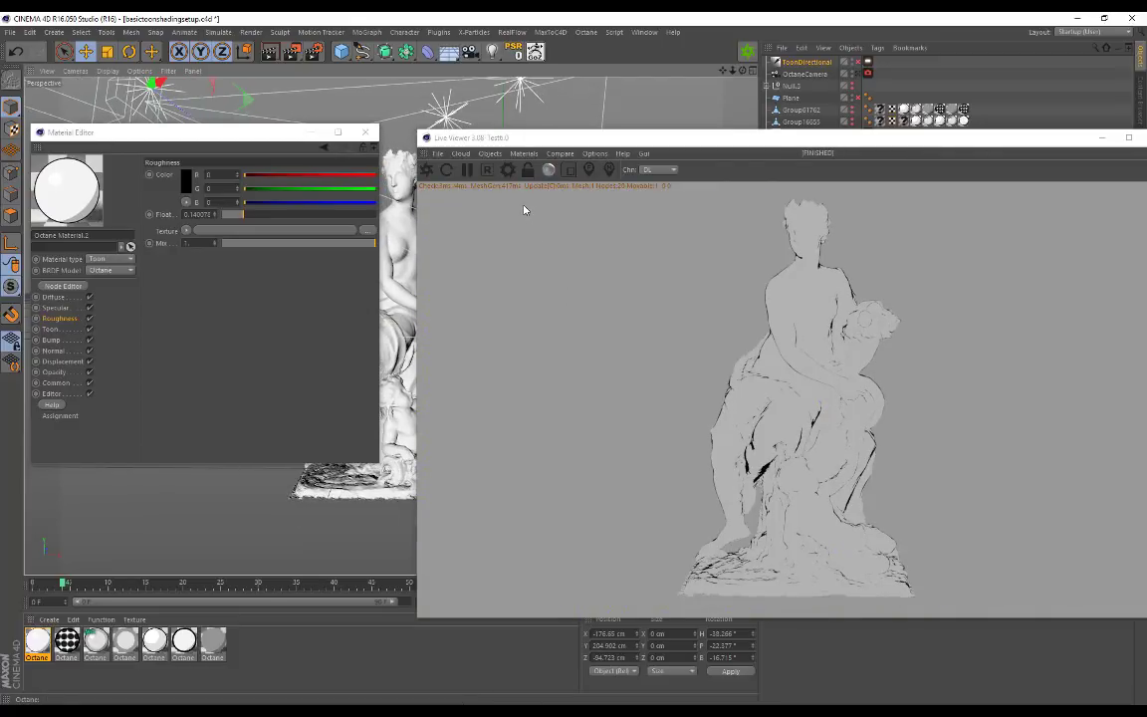
Step: Add a Toon directional light to the scene and move the Live Viewer aside to uncover the viewport and object list
click(491, 154)
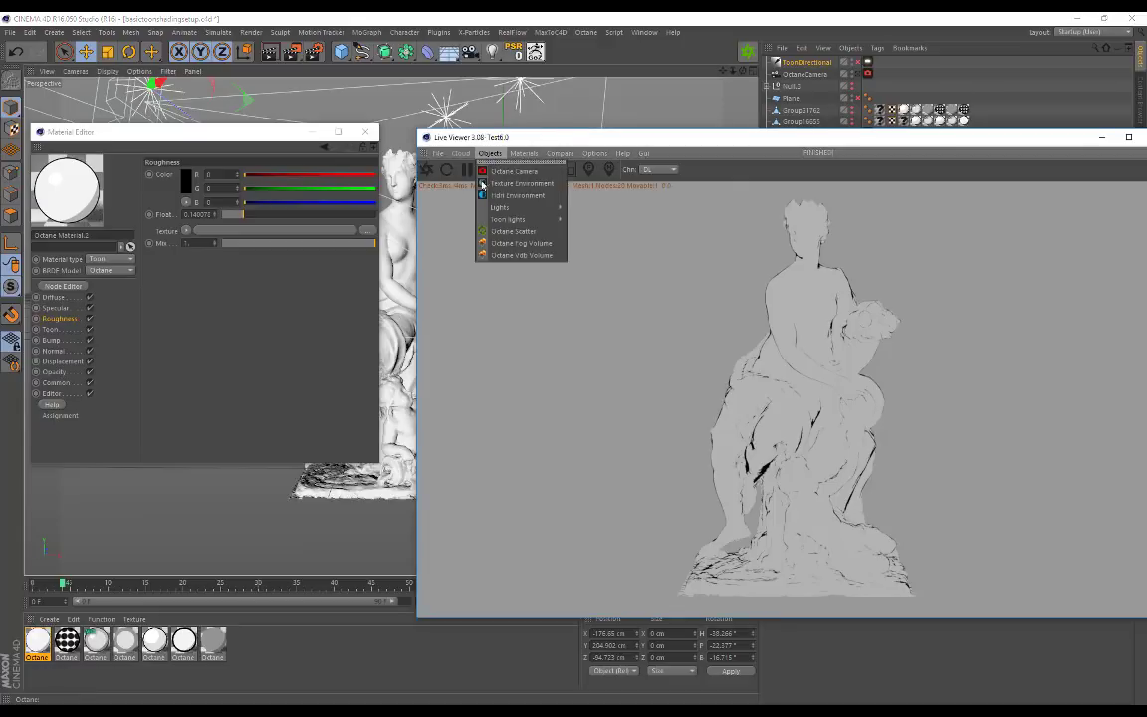
mouse_move(517, 221)
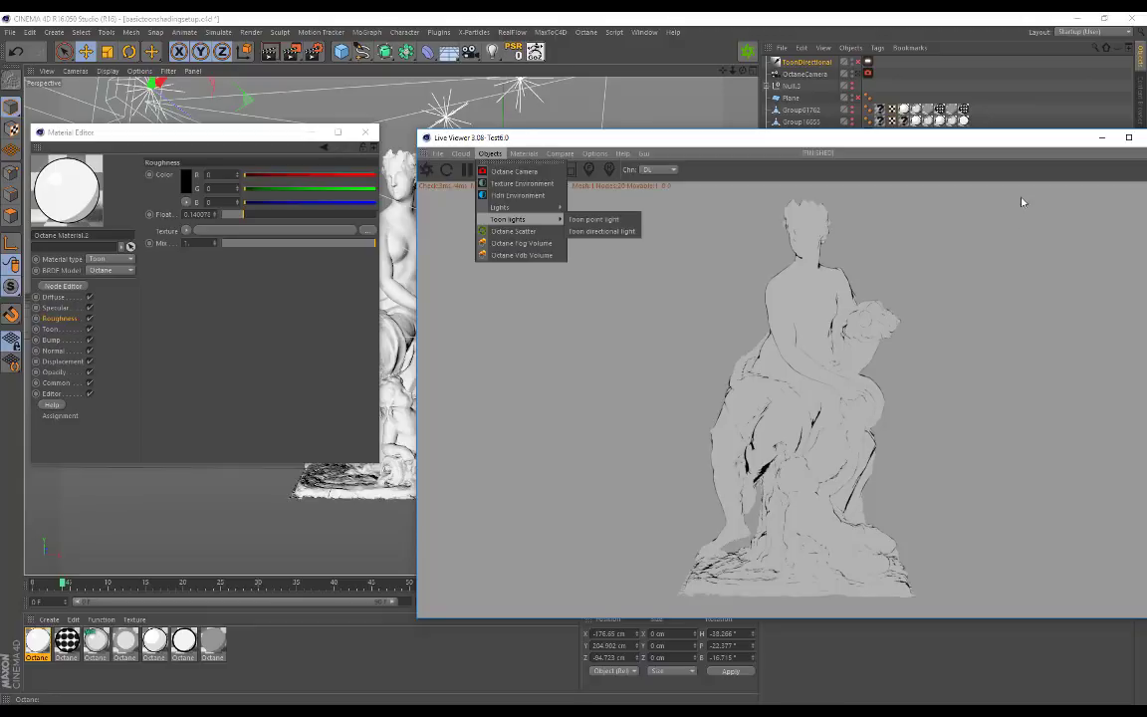
click(609, 232)
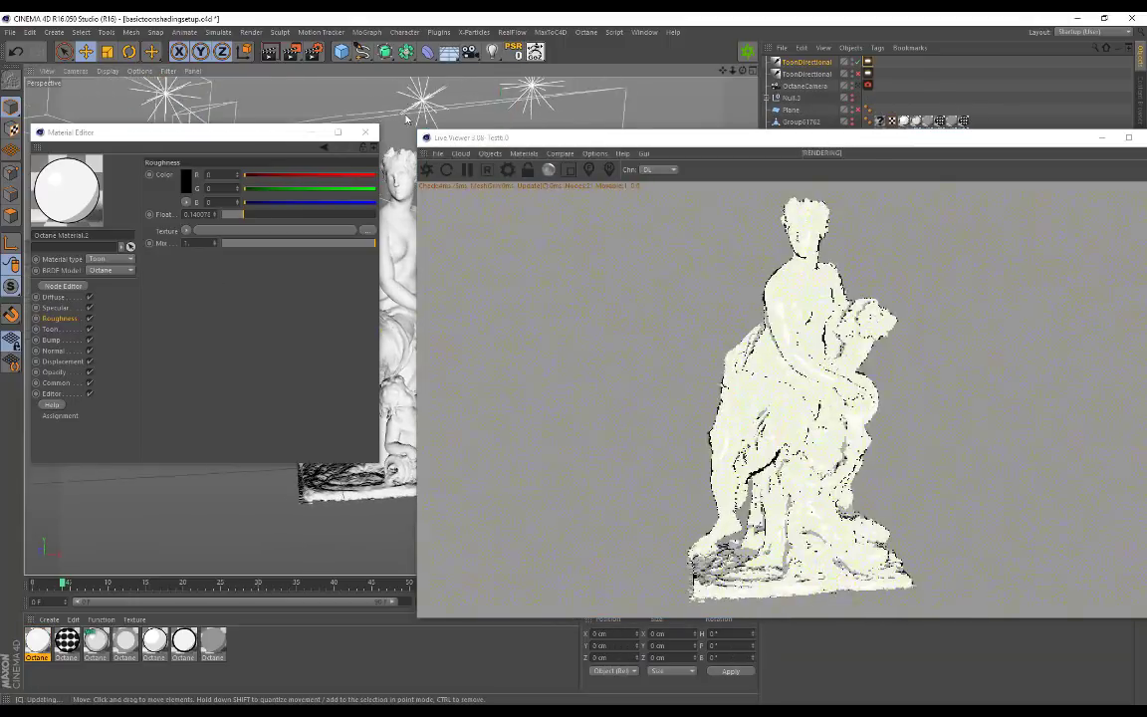
drag(607, 135, 848, 273)
alt+drag(478, 234, 522, 159)
click(813, 76)
click(812, 63)
Step: Move the new directional light well off to the side of the statue, clear of the other lights
scroll(510, 254, down, 3)
drag(428, 185, 520, 225)
alt+middle_drag(405, 162, 453, 199)
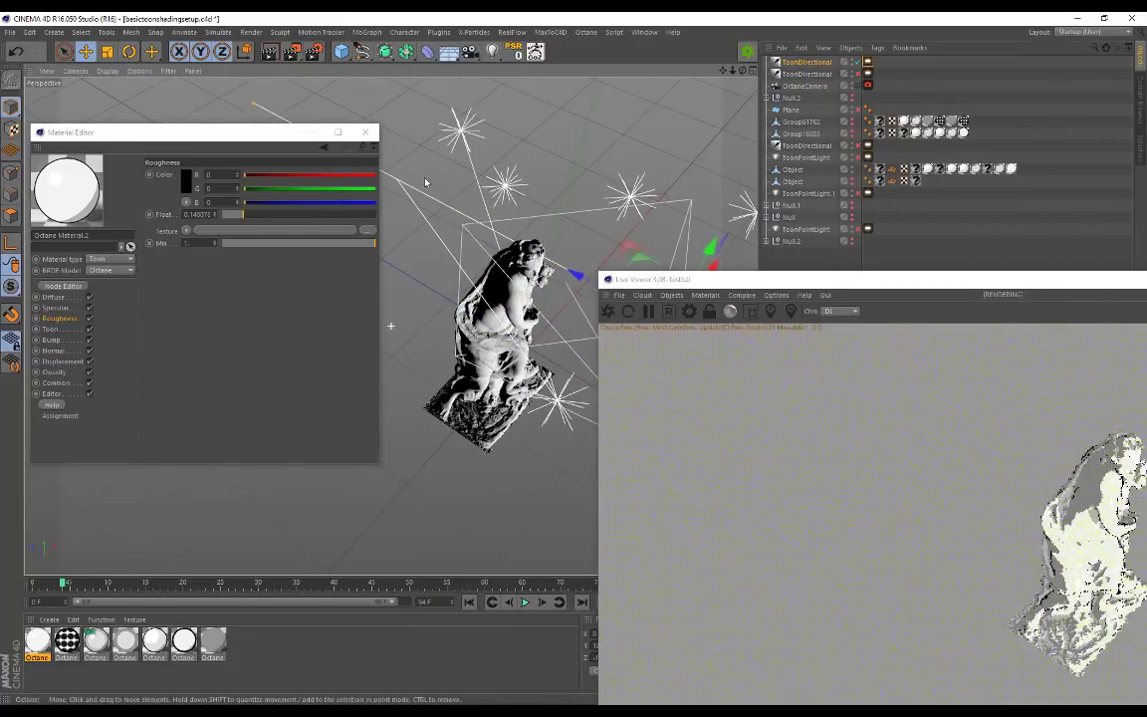
alt+drag(522, 221, 603, 333)
alt+right_drag(488, 238, 540, 290)
drag(537, 286, 682, 360)
alt+drag(438, 207, 368, 229)
alt+right_drag(517, 374, 492, 305)
alt+drag(492, 304, 391, 325)
drag(532, 382, 617, 257)
Step: Rotate the new directional light slightly around its vertical axis and view the lit statue up close
key(r)
key(e)
alt+drag(493, 359, 507, 328)
key(r)
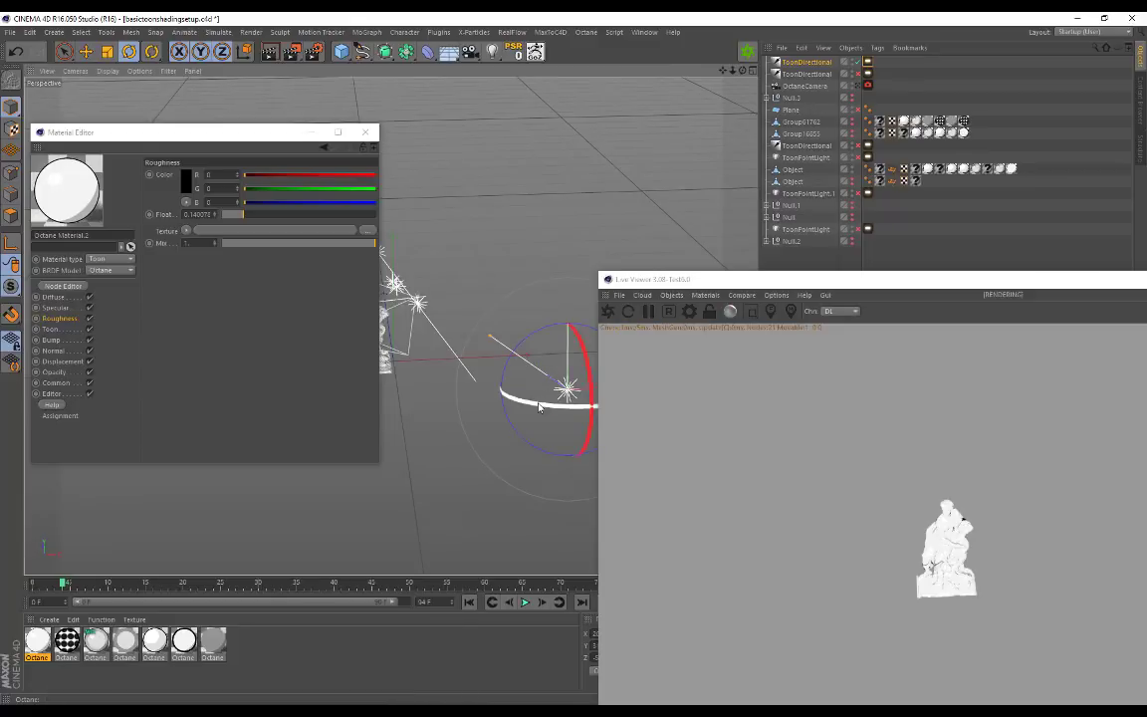
drag(572, 409, 566, 411)
alt+drag(429, 289, 491, 388)
scroll(421, 313, up, 5)
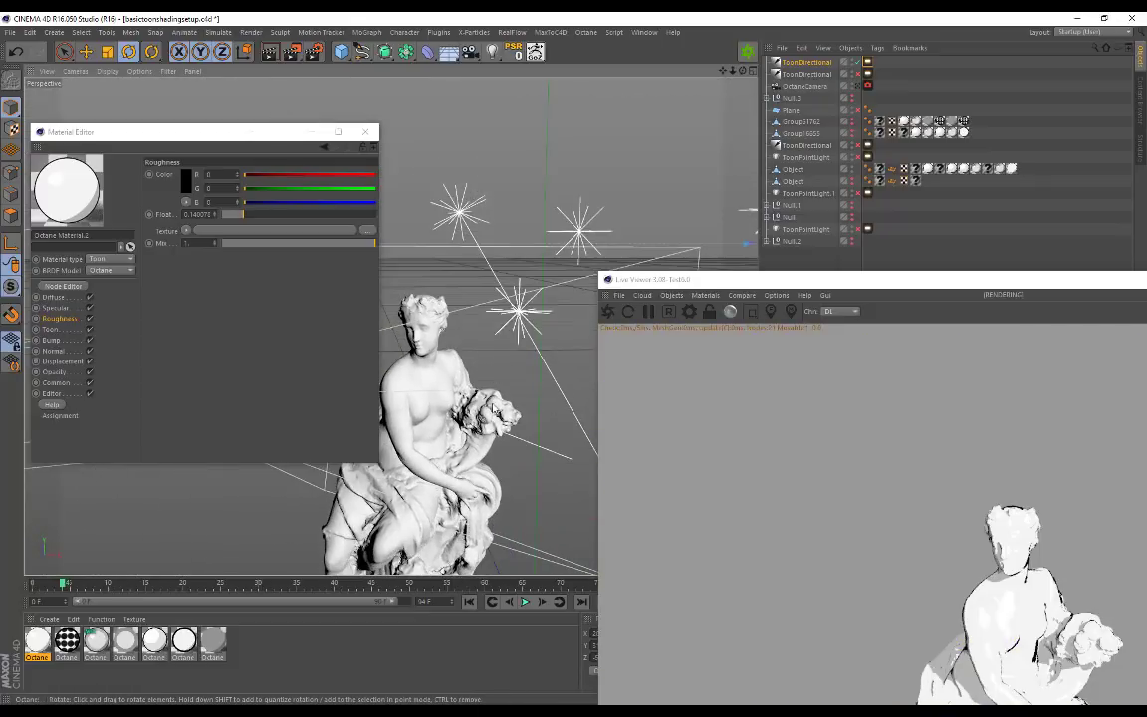
alt+drag(574, 411, 527, 239)
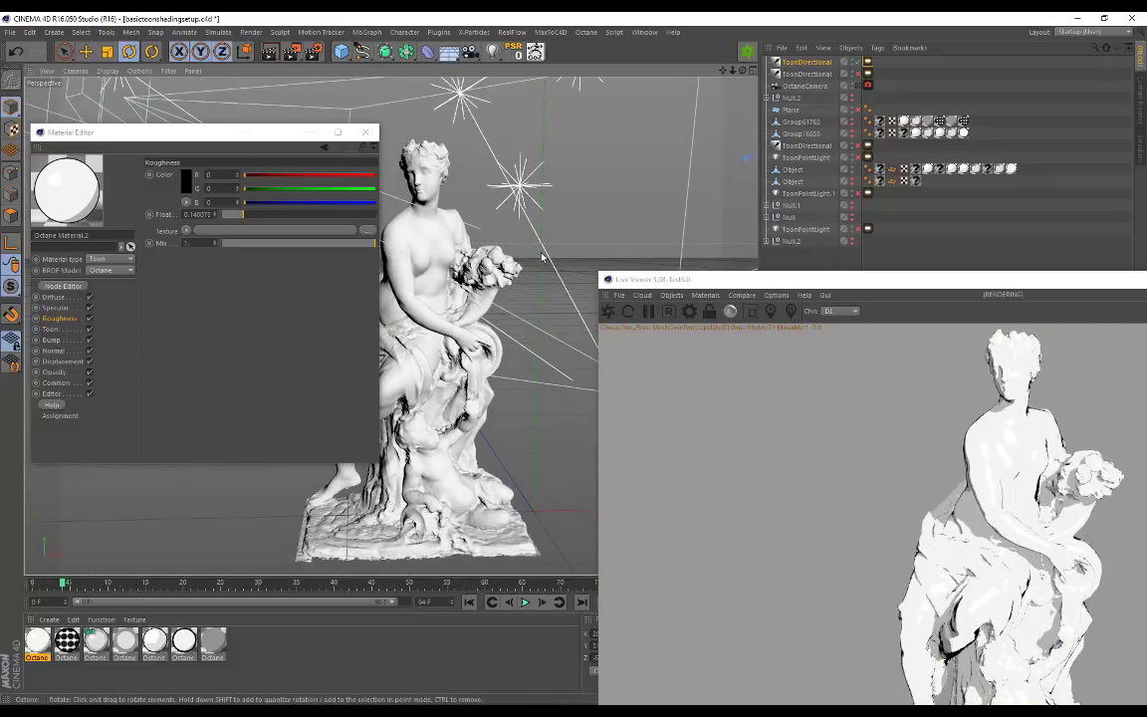
scroll(550, 258, up, 3)
alt+middle_drag(507, 236, 522, 260)
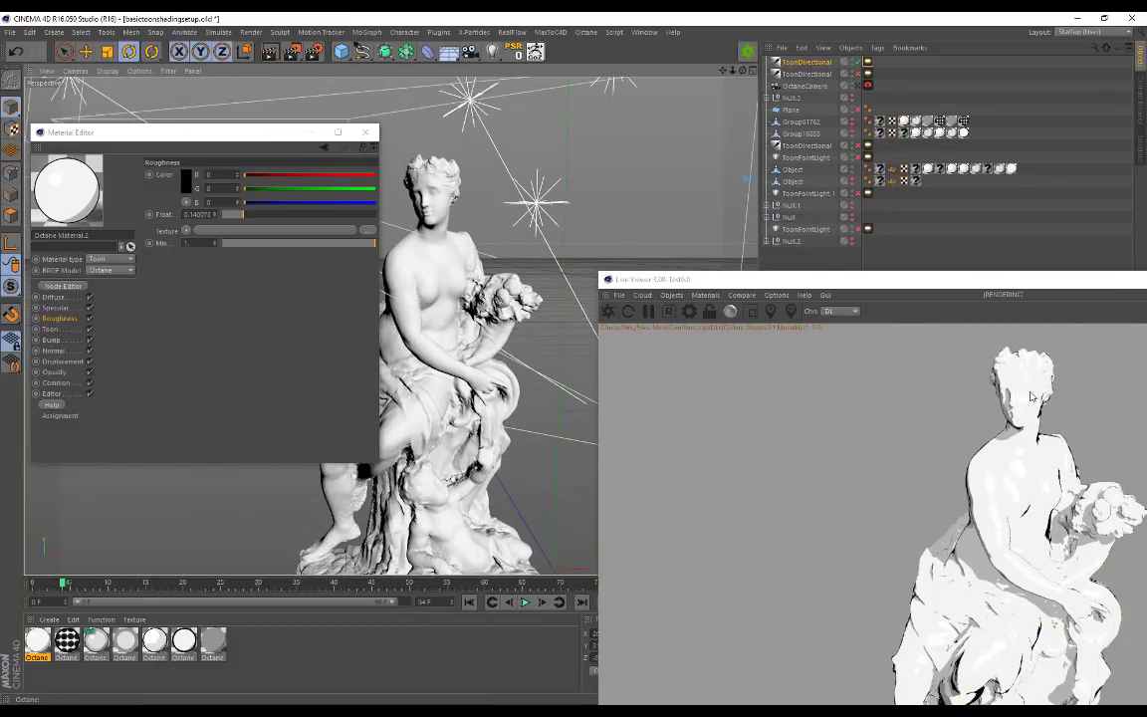
Step: Try Roughness float values of 0 and about 0.42 on the Toon material, and compare the statue's highlights
drag(237, 218, 217, 218)
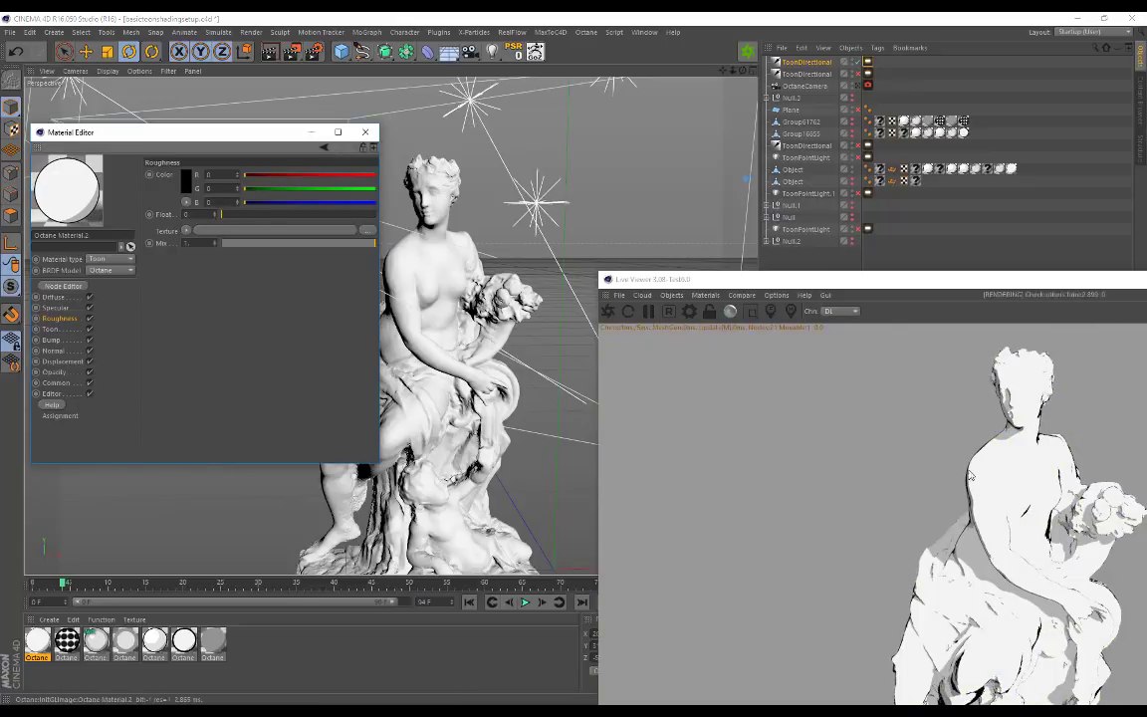
mouse_move(251, 216)
mouse_down()
mouse_move(290, 215)
mouse_move(288, 230)
mouse_up()
alt+middle_drag(537, 340, 498, 341)
mouse_move(499, 340)
alt+right_down()
mouse_move(524, 343)
mouse_move(512, 337)
alt+right_up()
alt+middle_drag(512, 337, 558, 369)
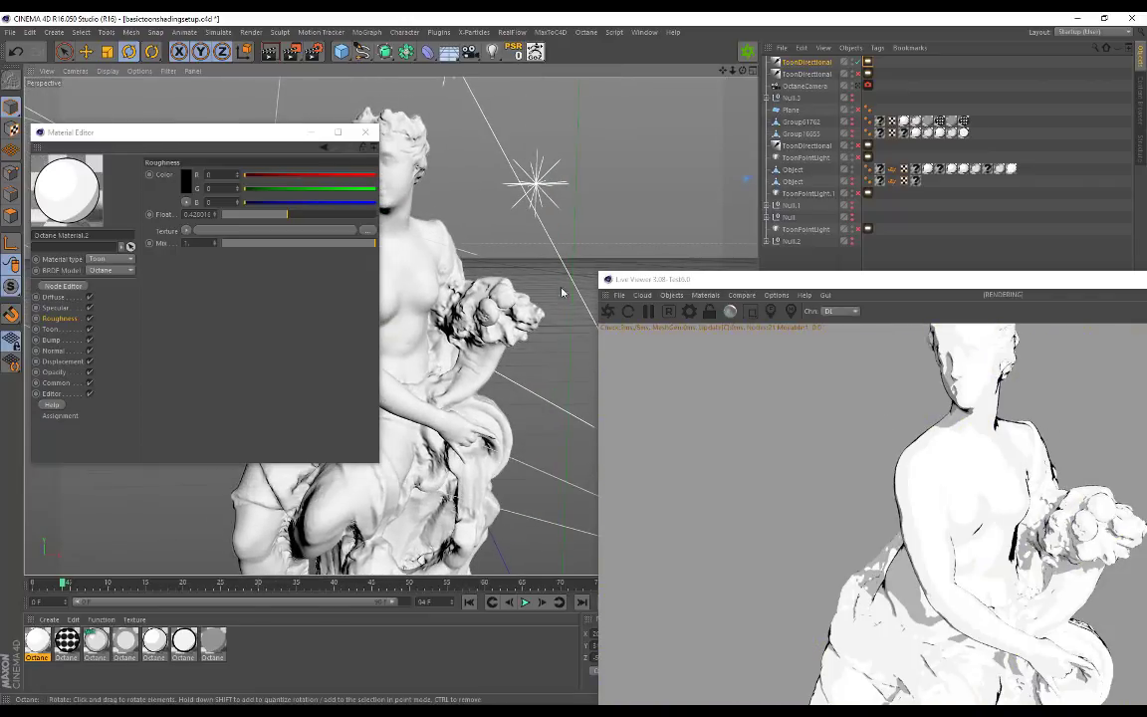
alt+right_drag(571, 294, 561, 302)
alt+middle_drag(560, 302, 568, 306)
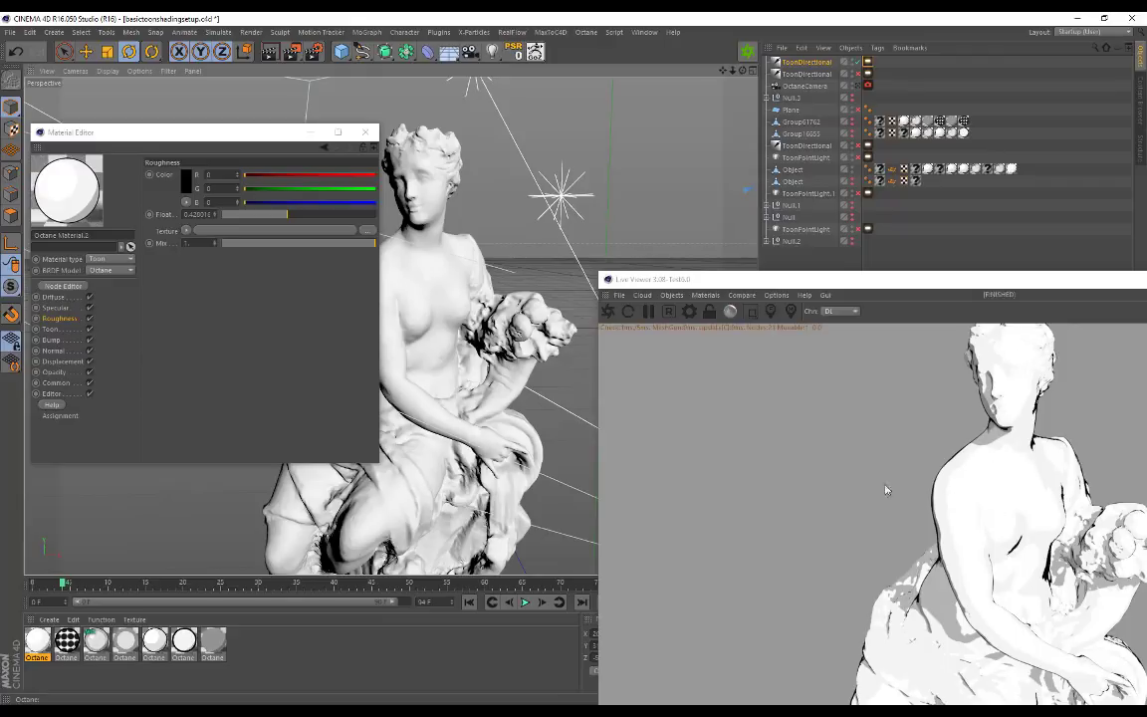
Step: Try Roughness float values of about 0.34 and 0.37, and view the highlights on the statue's face and shoulders
mouse_move(287, 216)
mouse_down()
mouse_move(262, 219)
mouse_move(274, 220)
mouse_up()
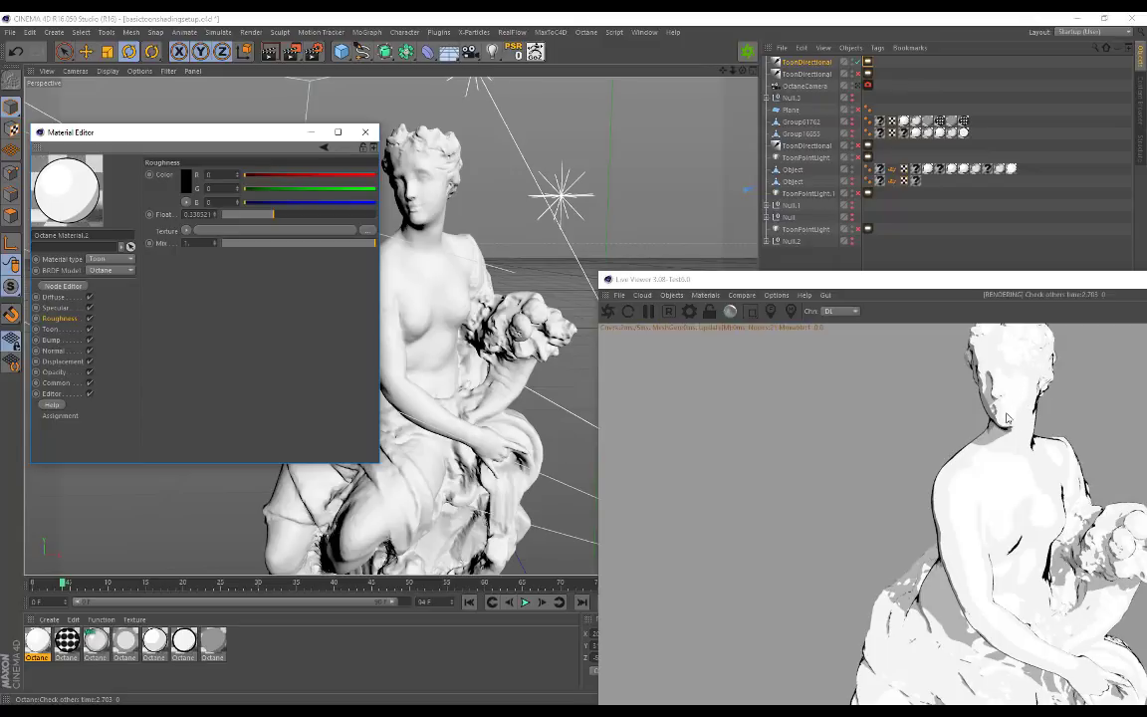
mouse_move(269, 218)
mouse_down()
mouse_move(221, 218)
mouse_move(277, 214)
mouse_up()
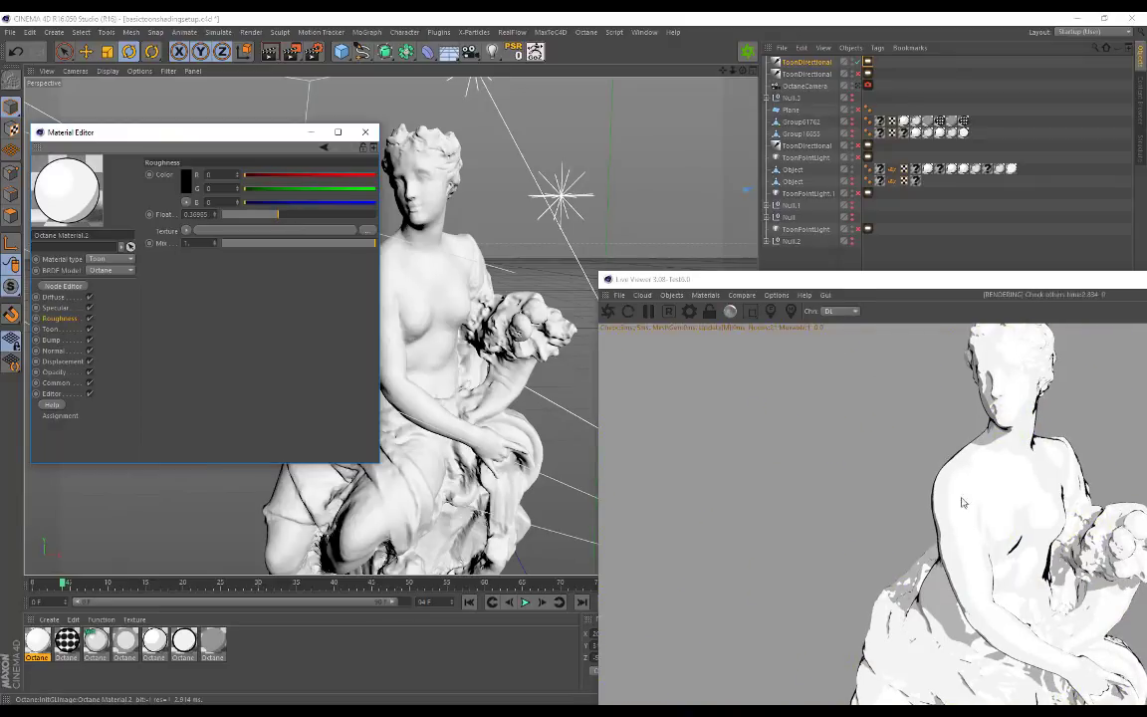
middle_drag(962, 503, 1053, 413)
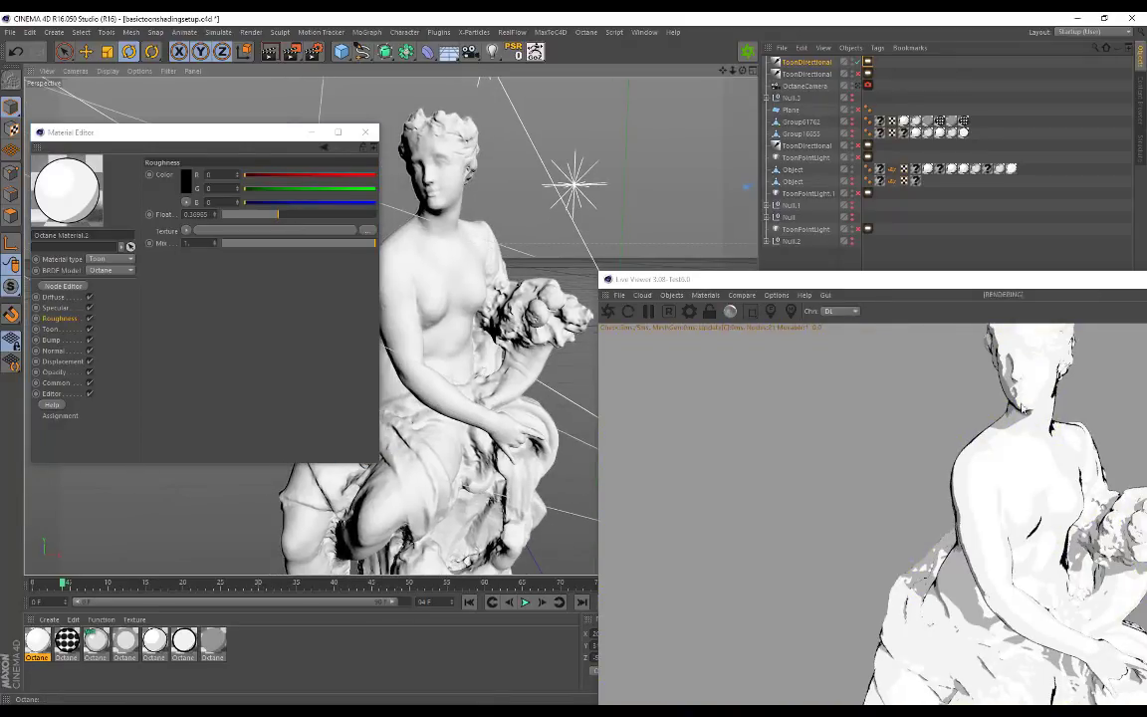
alt+middle_drag(511, 246, 510, 274)
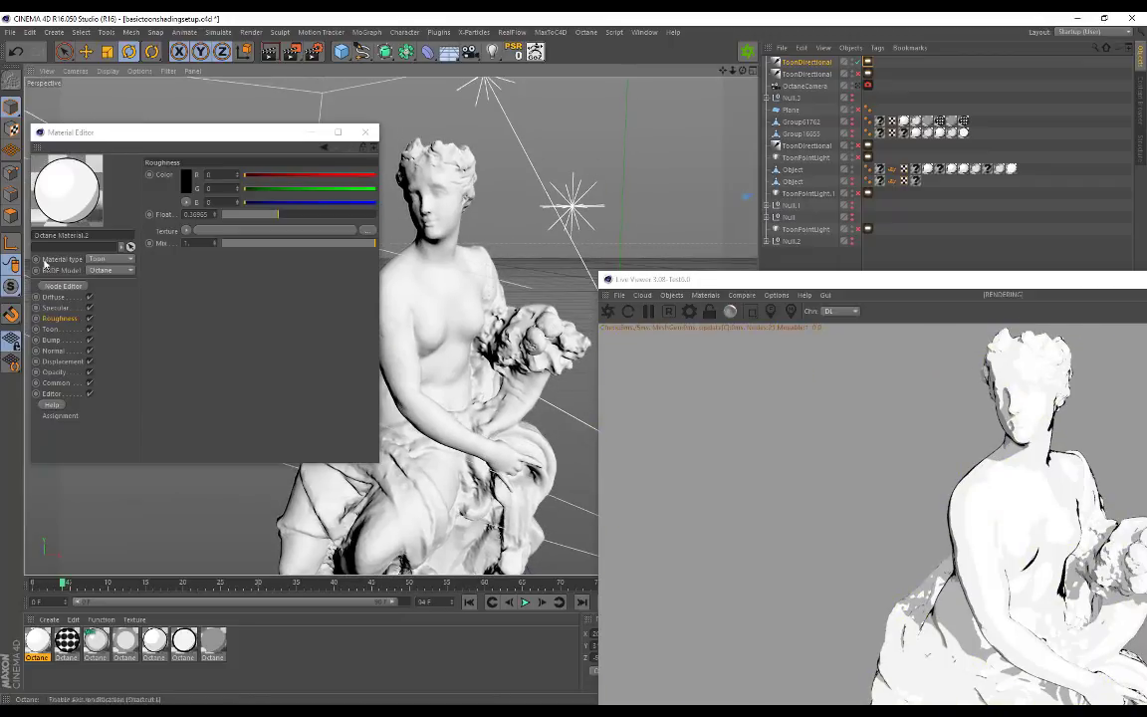
Step: Try lowering the Toon material's Specular float, including about 0.24, and return it to 1
click(56, 308)
drag(305, 215, 223, 216)
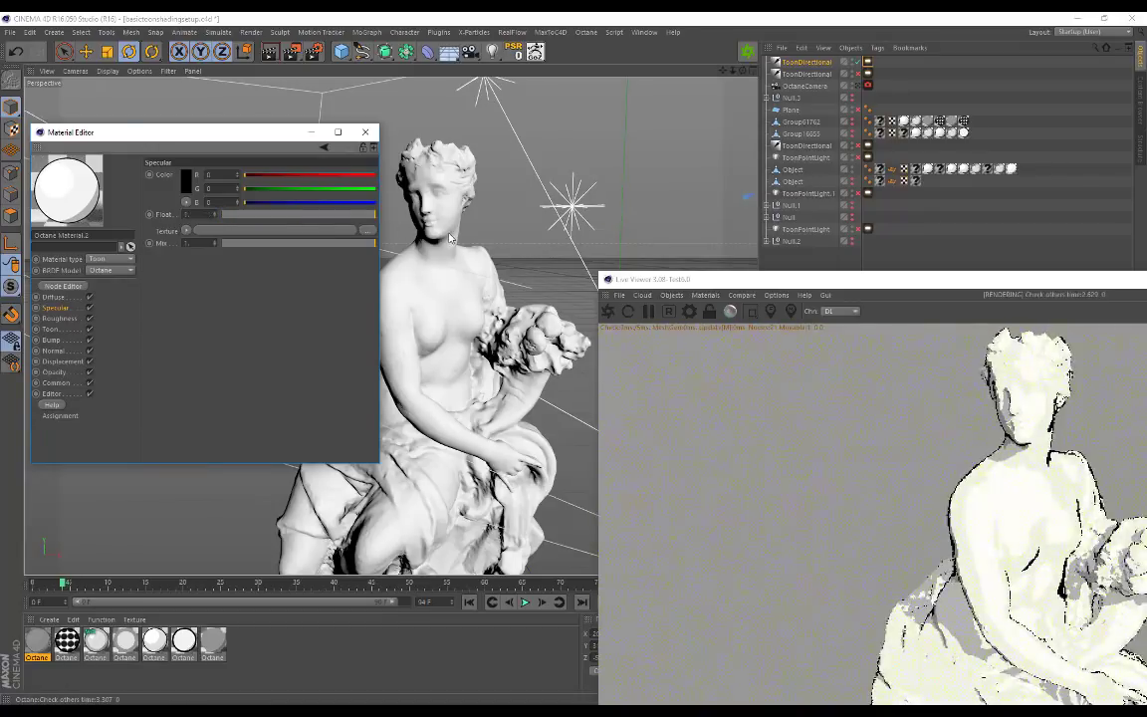
click(37, 318)
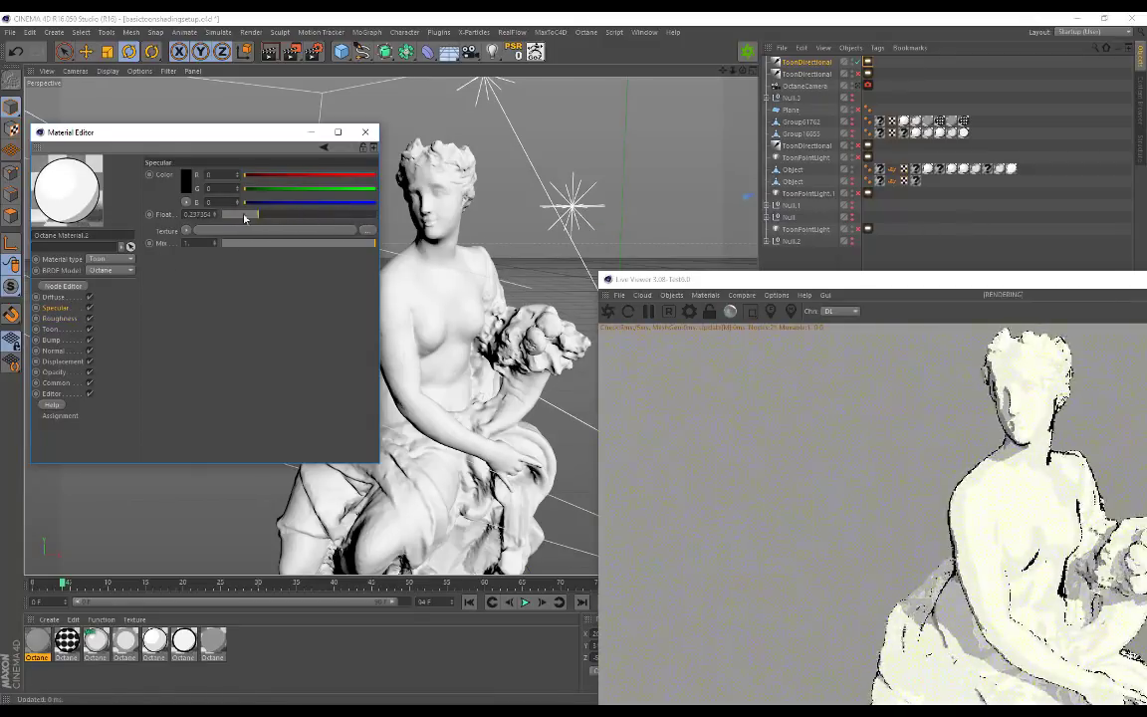
drag(255, 215, 376, 215)
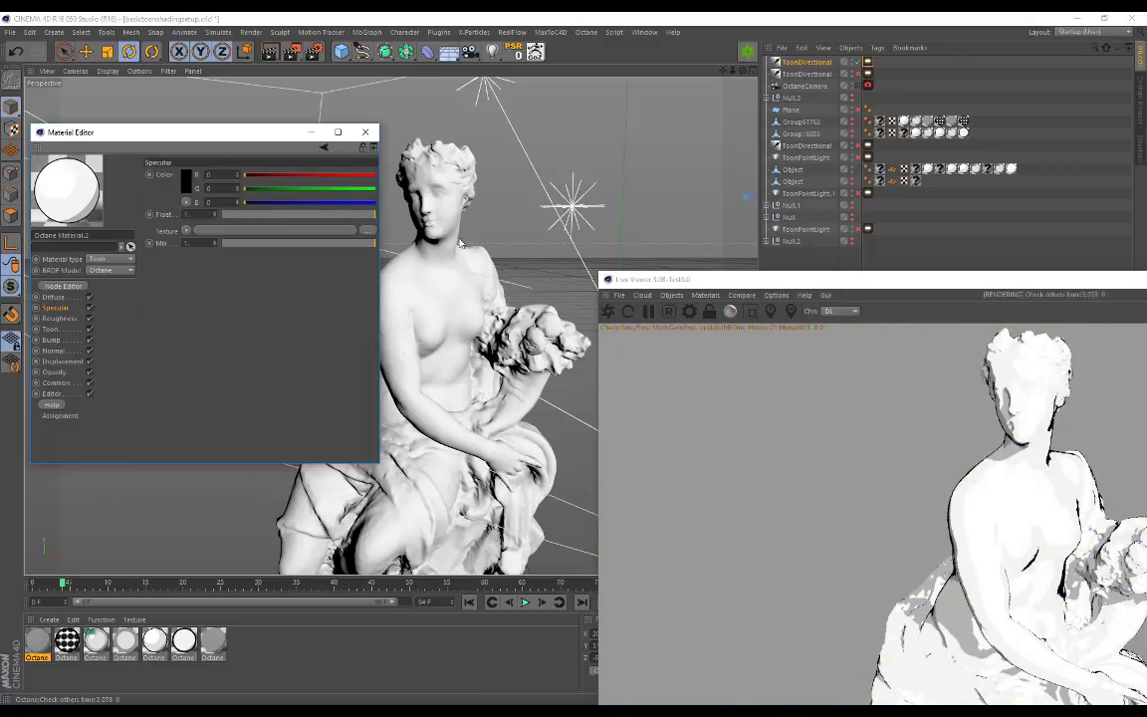
Step: Set the Toon material's Roughness float to about 0.42 and view the statue from a slightly different angle
mouse_move(284, 215)
mouse_down()
mouse_move(223, 215)
mouse_move(287, 216)
mouse_up()
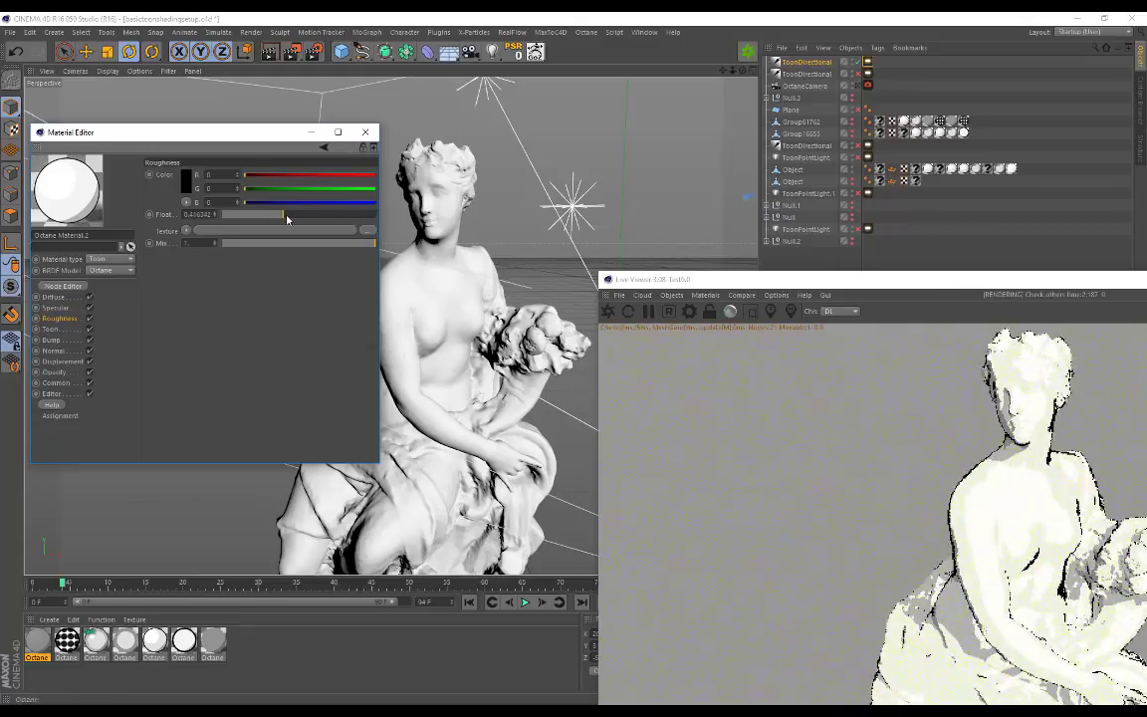
alt+drag(477, 274, 450, 237)
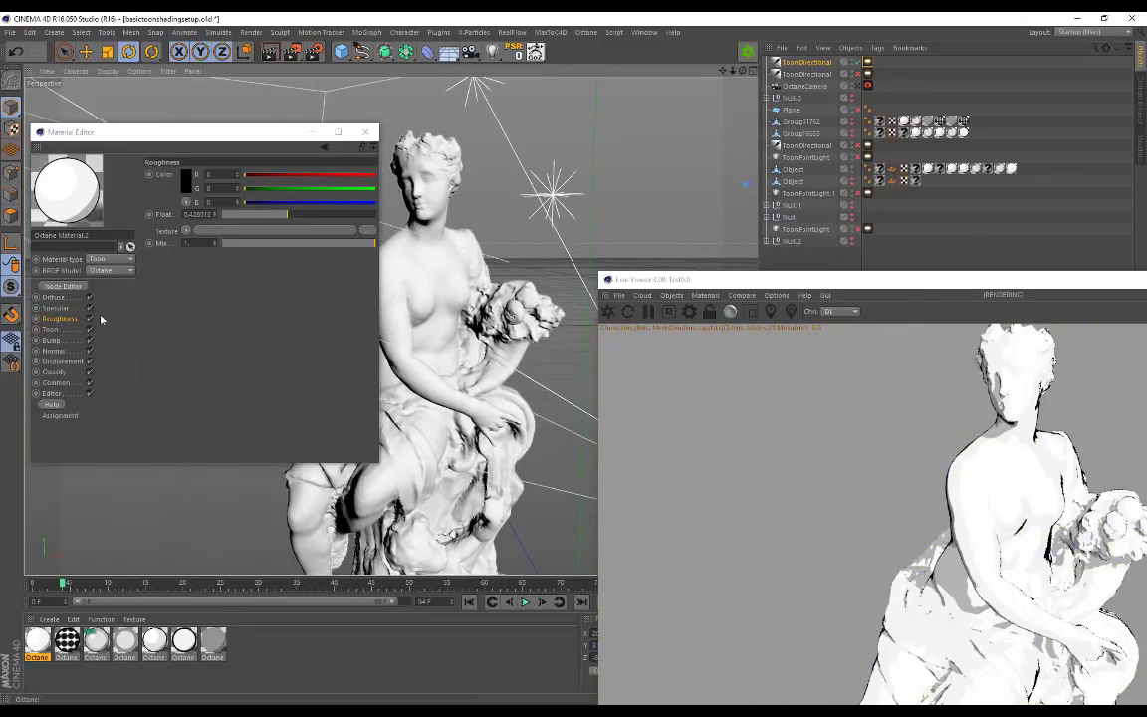
Step: Try a Specular Toon Ramp on the Toon material with a red knot added to its constant gradient
click(50, 328)
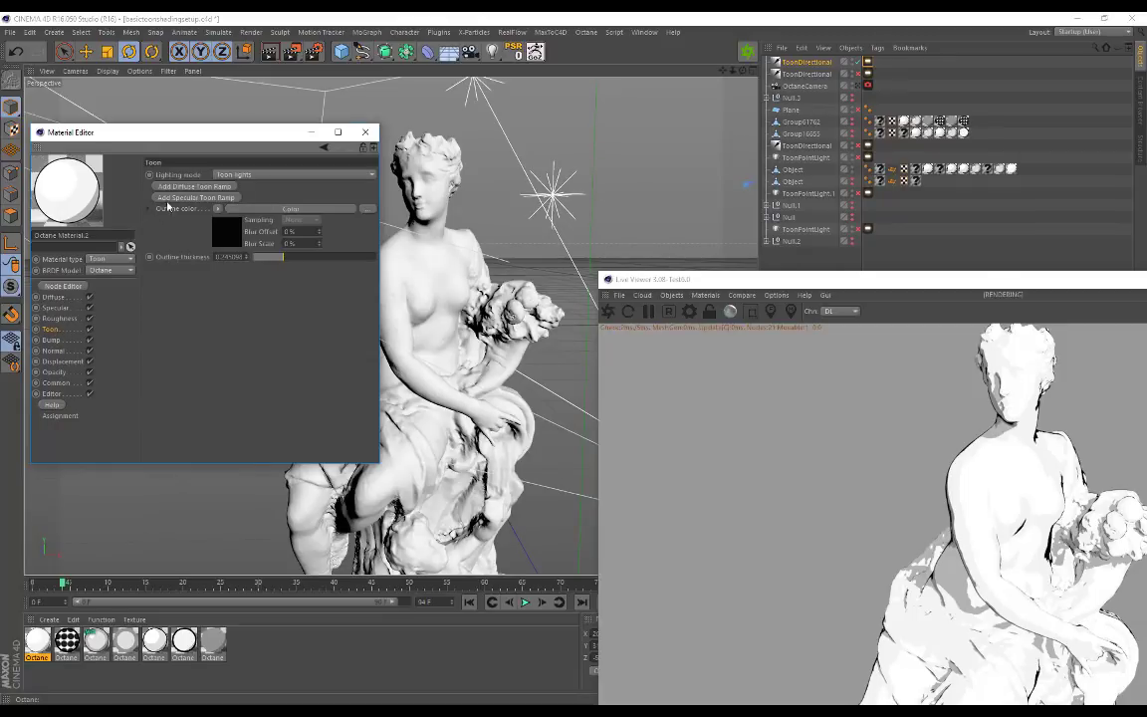
click(184, 199)
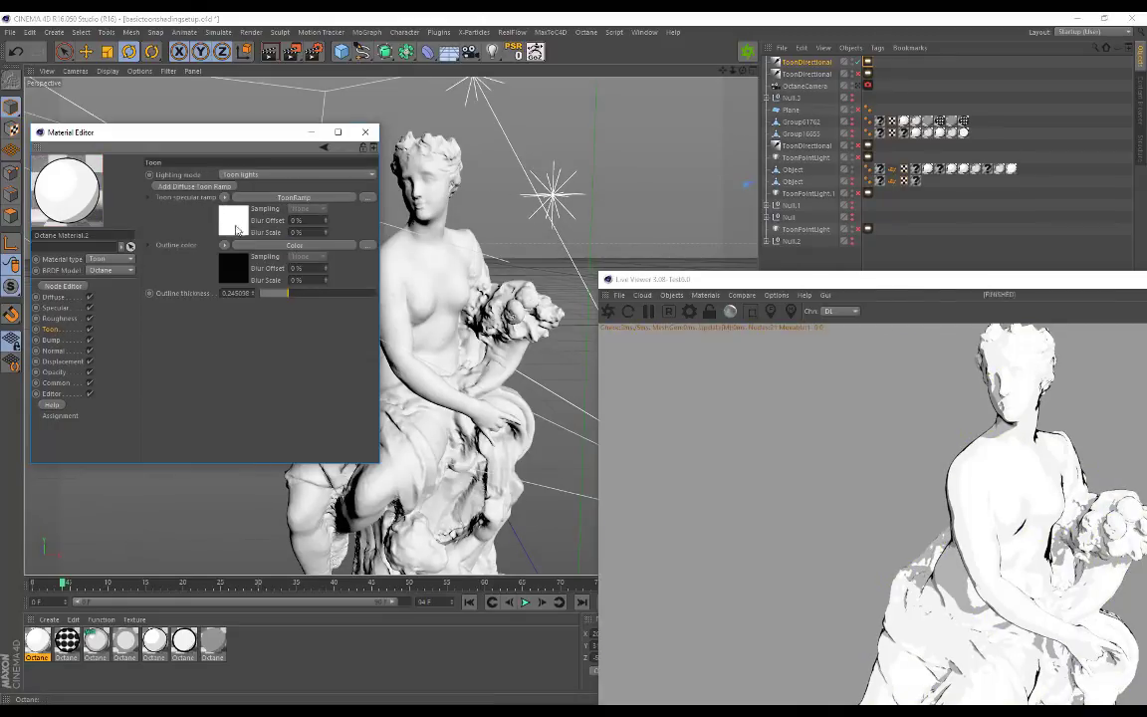
click(232, 226)
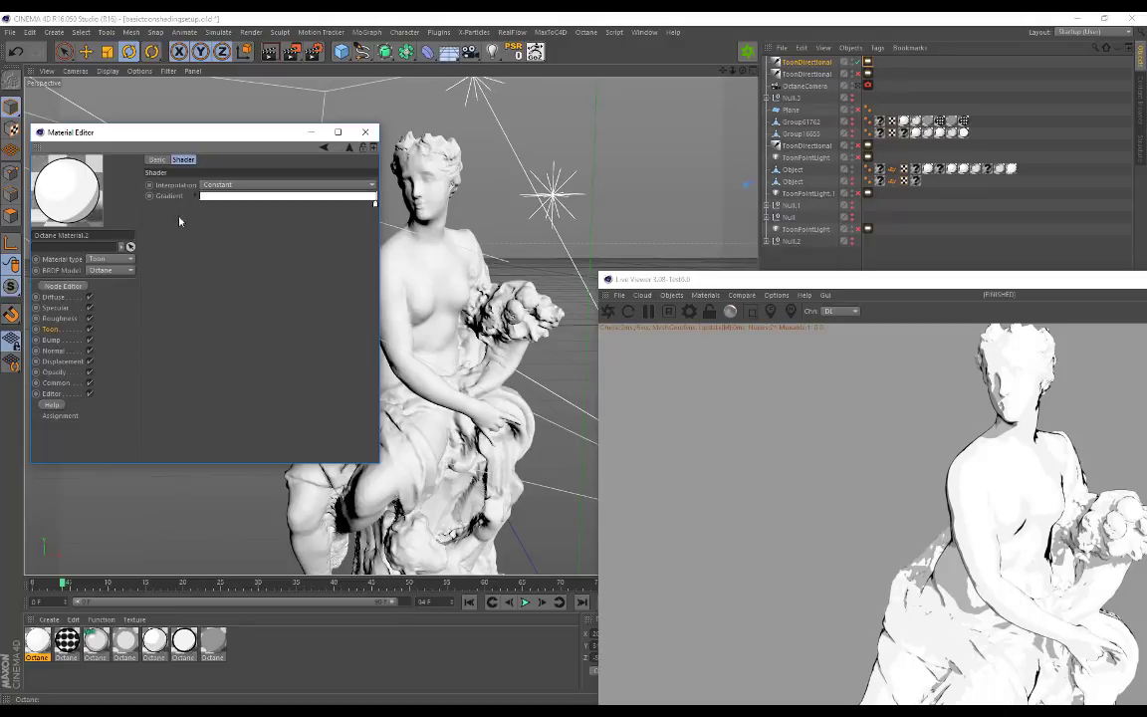
double_click(294, 206)
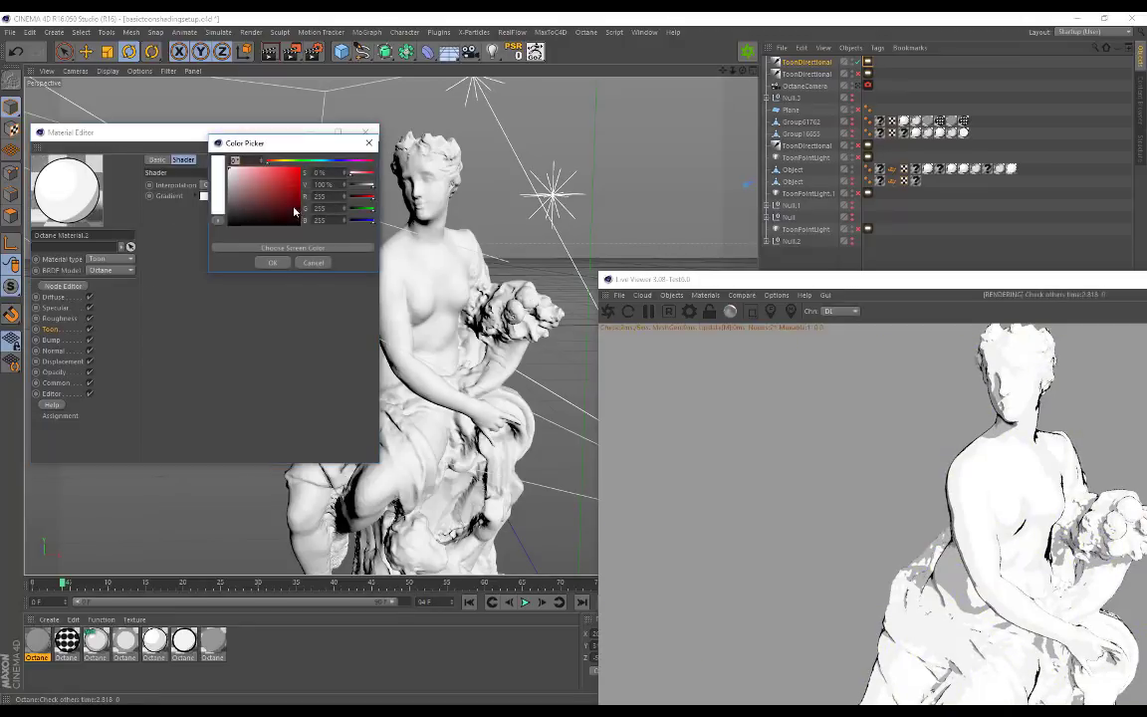
click(273, 262)
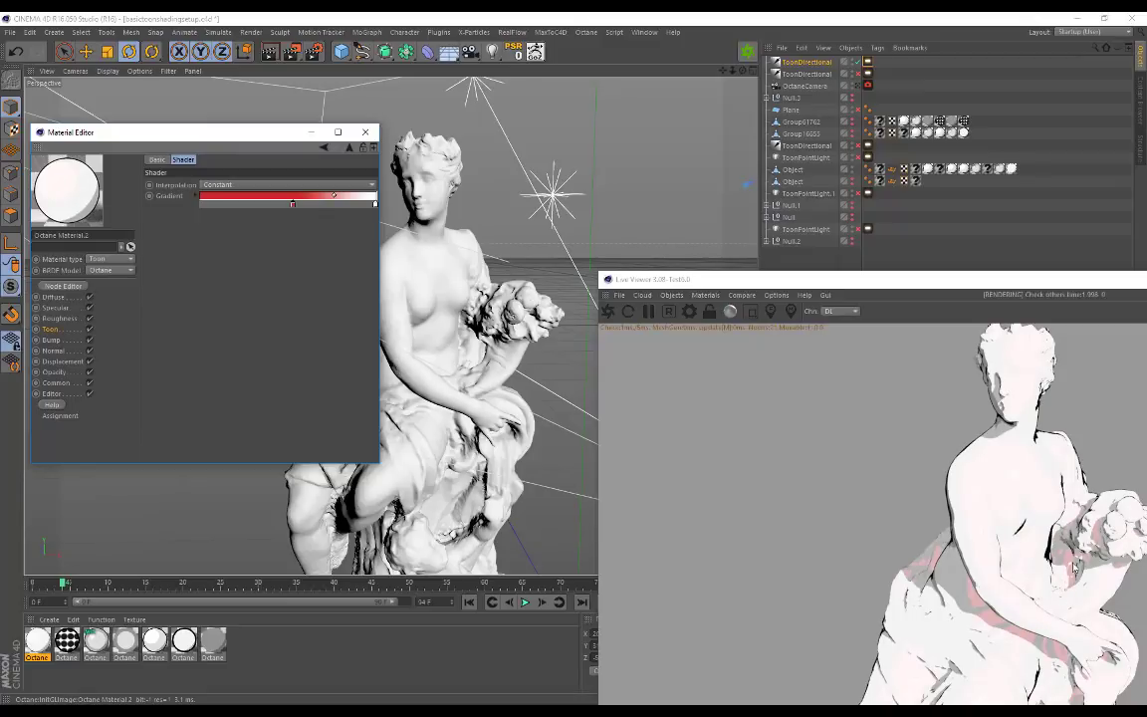
mouse_move(556, 235)
alt+mouse_down()
mouse_move(468, 198)
mouse_move(467, 221)
mouse_move(553, 228)
alt+mouse_up()
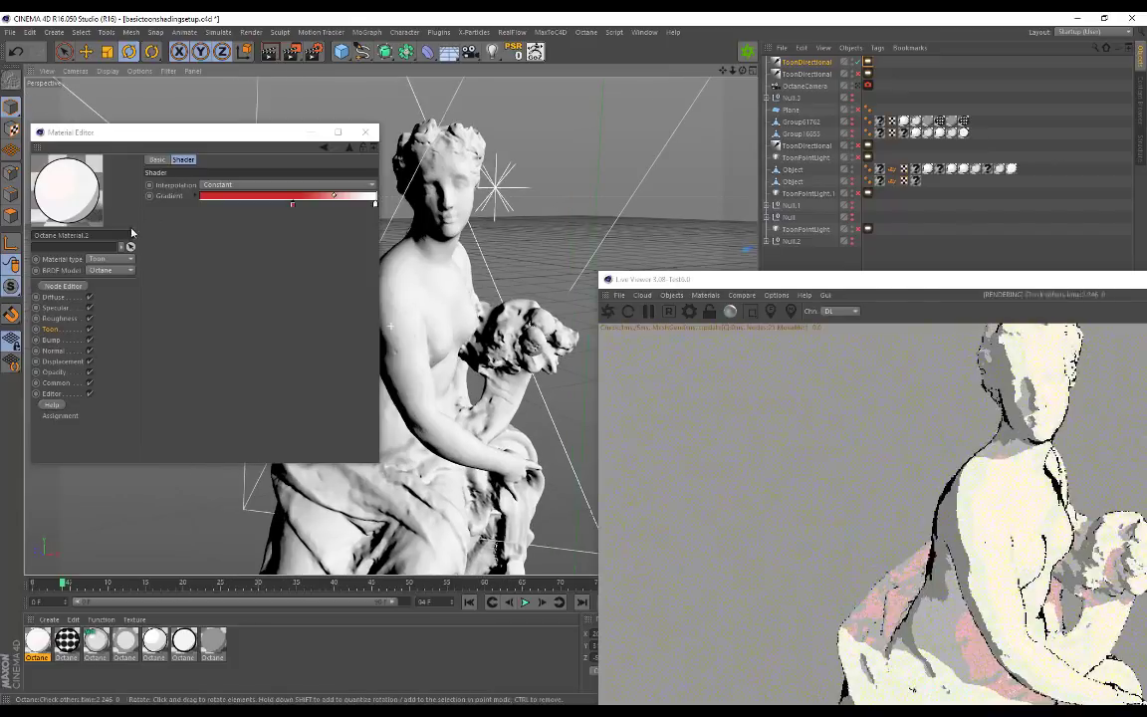
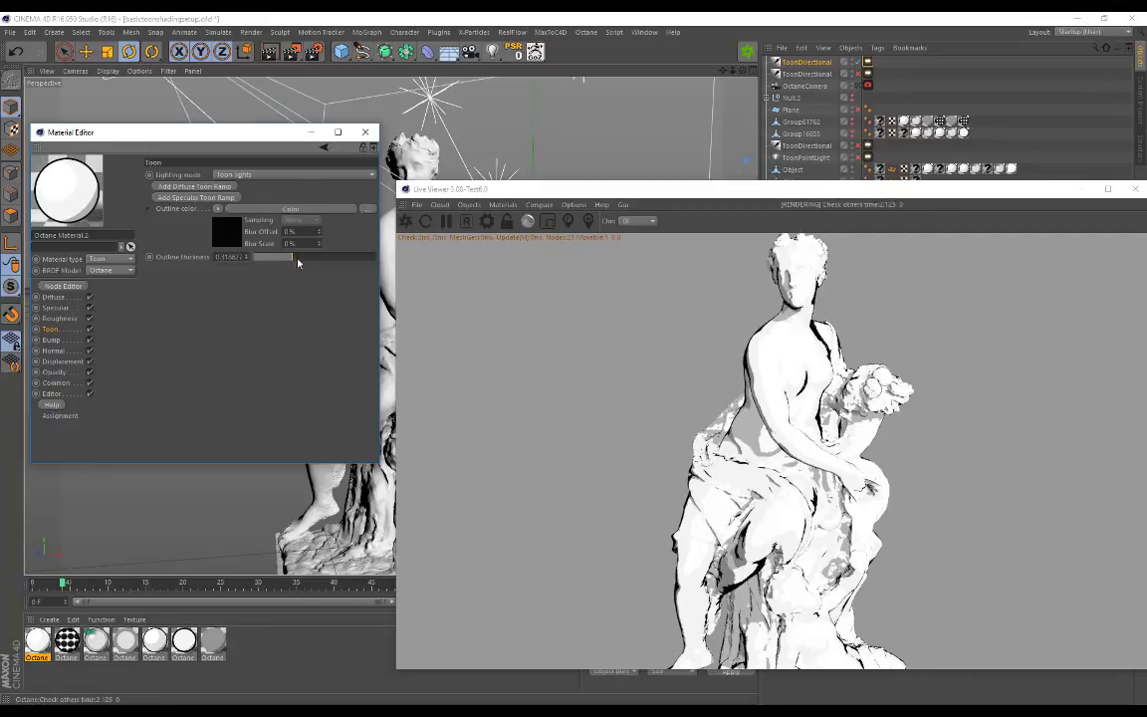
Step: Set the Toon material's outline thickness to about 0.29, and switch the lighting to only the third ToonDirectional light
mouse_move(298, 262)
mouse_down()
mouse_move(267, 262)
mouse_move(290, 265)
mouse_up()
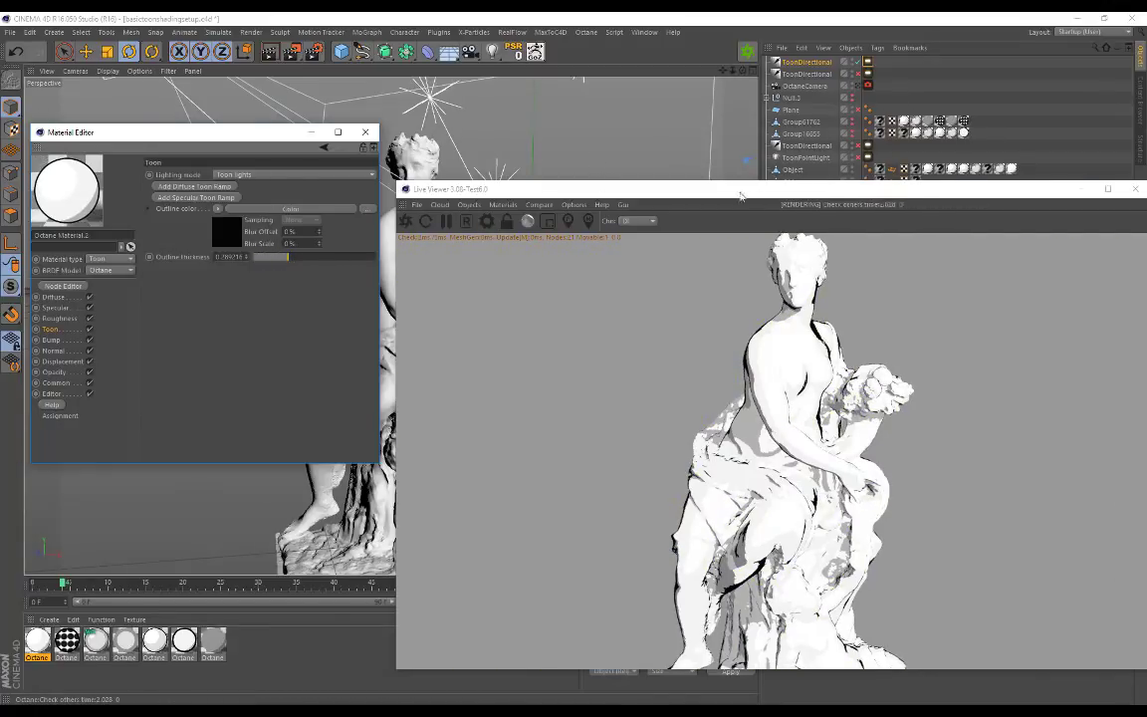
drag(740, 196, 423, 180)
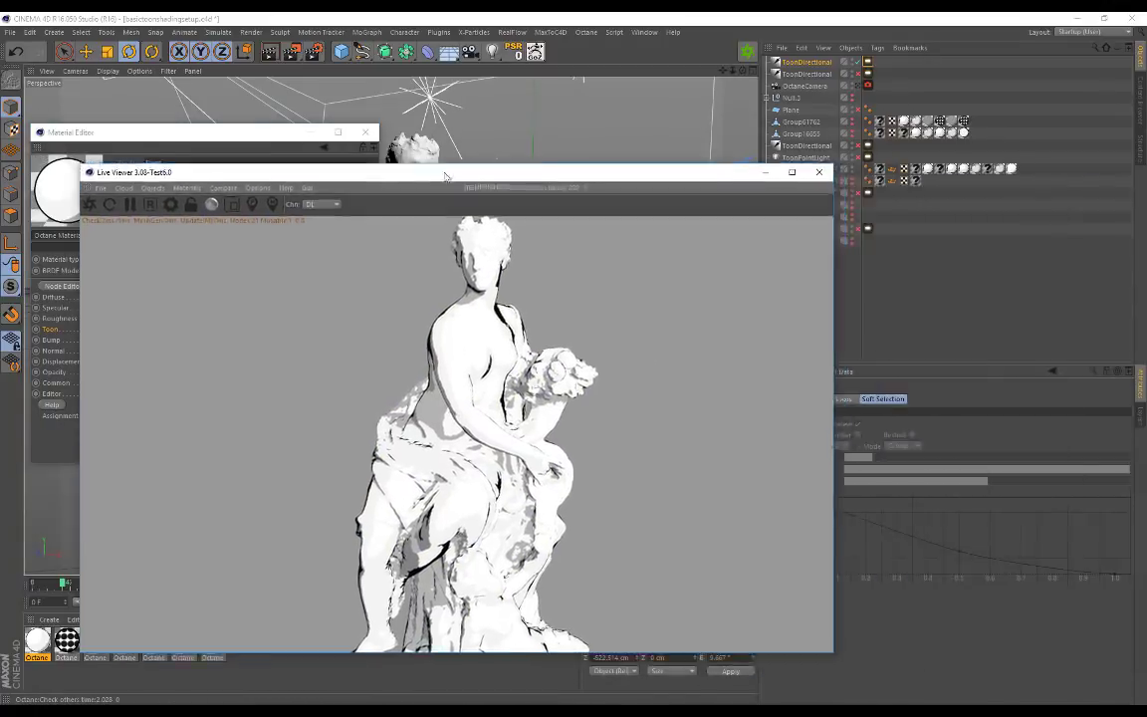
click(858, 62)
click(858, 74)
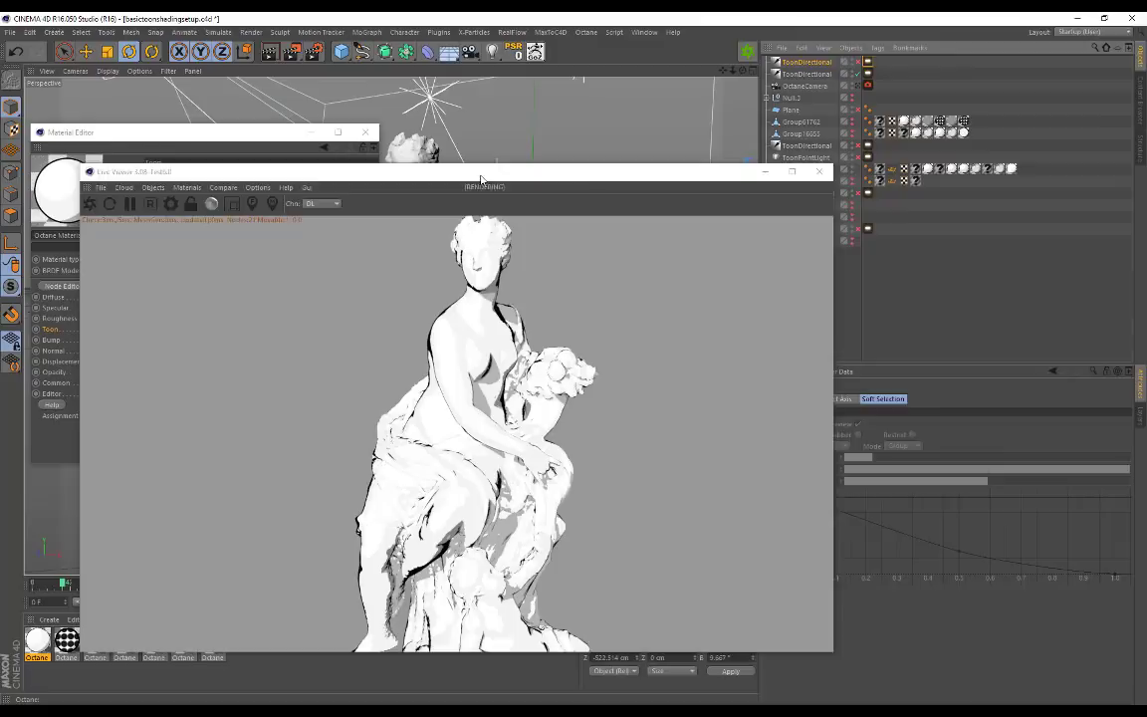
drag(481, 179, 835, 192)
click(855, 146)
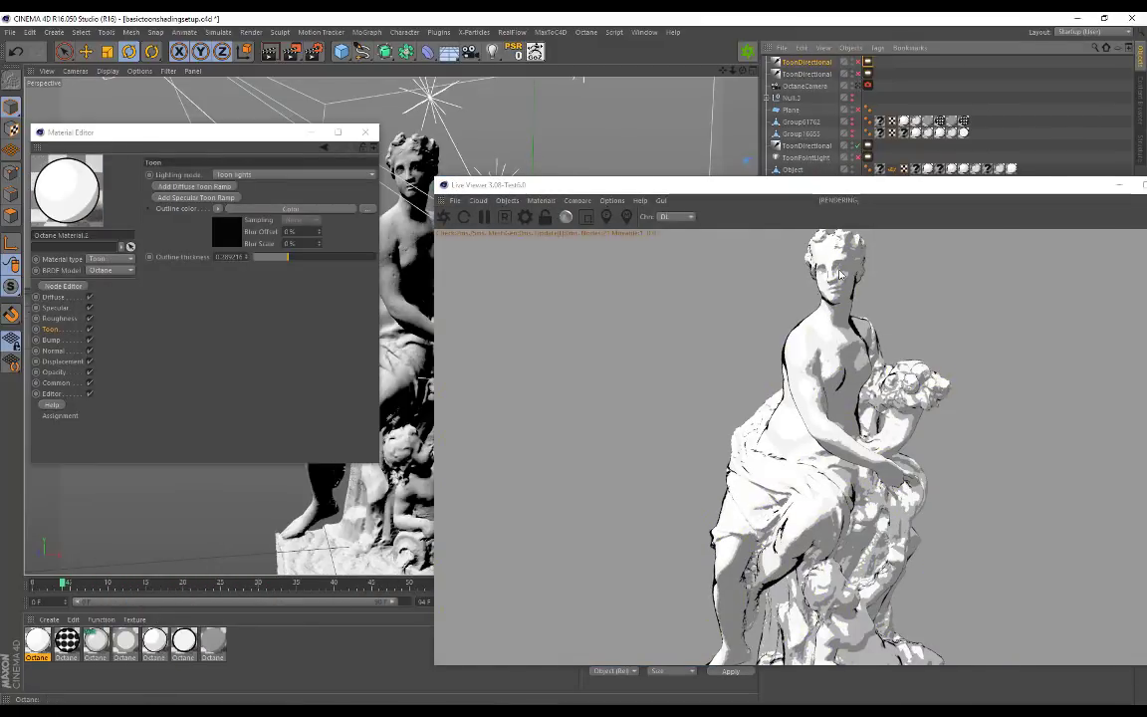
Step: Select the enabled ToonDirectional light and examine the statue's toon shading and outlines from several angles
scroll(498, 146, down, 5)
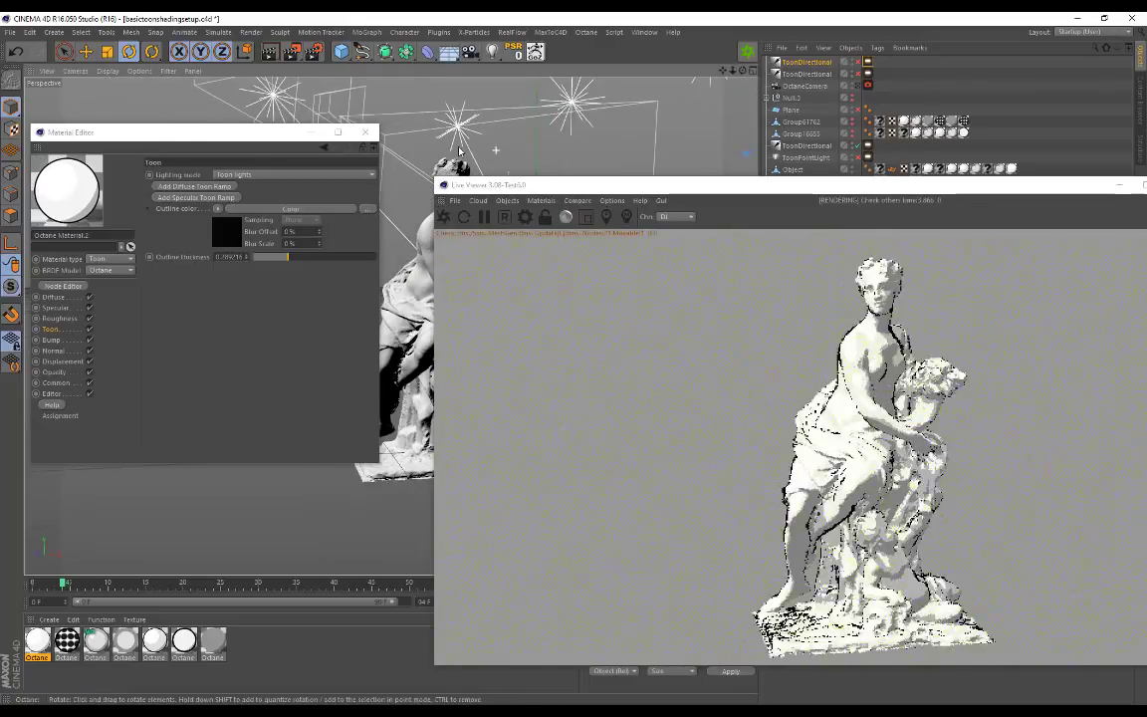
alt+drag(558, 114, 609, 127)
drag(782, 186, 811, 236)
click(810, 148)
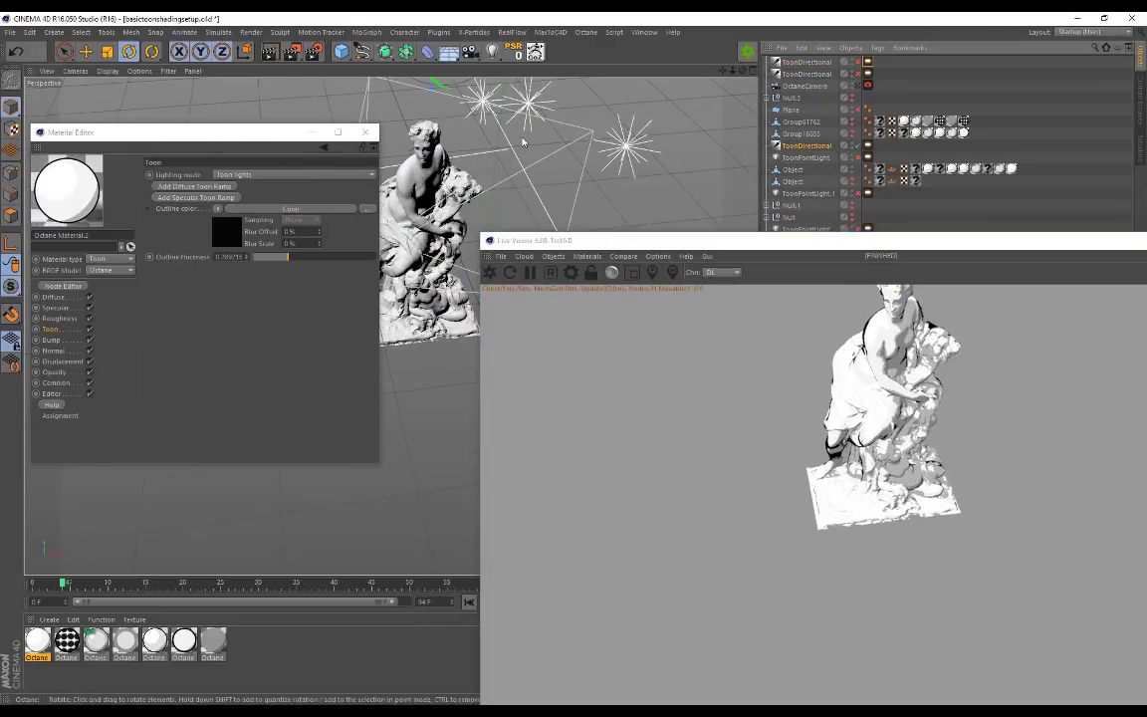
alt+middle_drag(472, 92, 509, 138)
scroll(511, 137, down, 2)
alt+drag(512, 136, 469, 170)
alt+right_drag(470, 170, 458, 179)
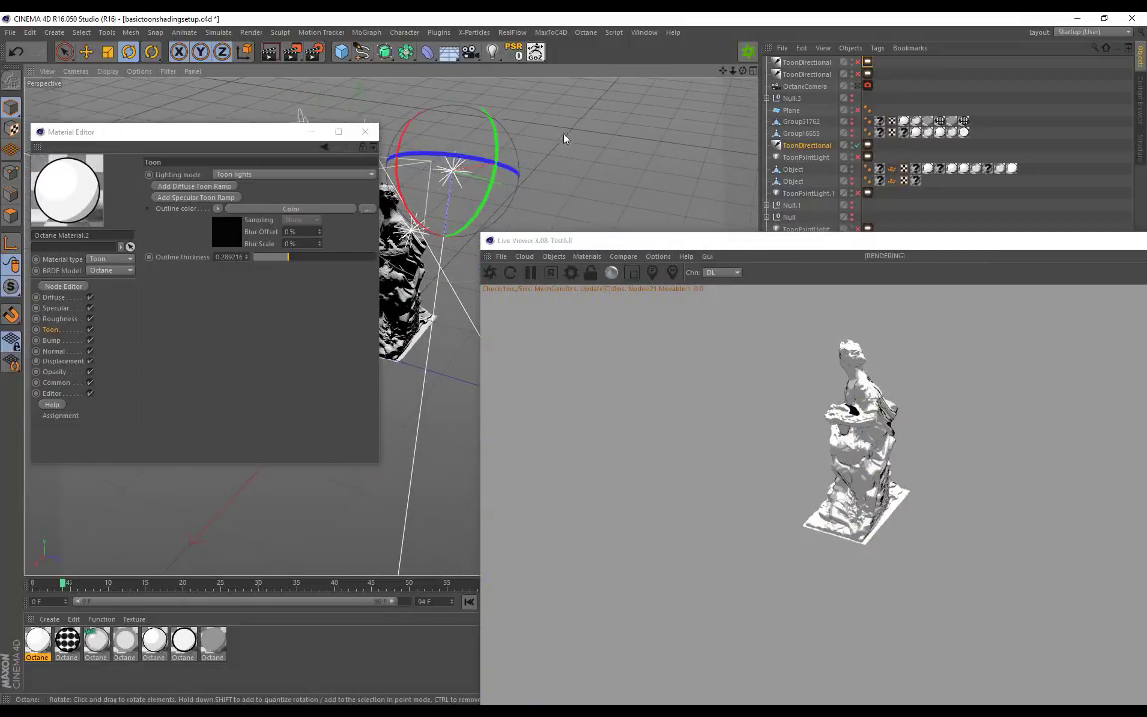
alt+drag(563, 138, 508, 134)
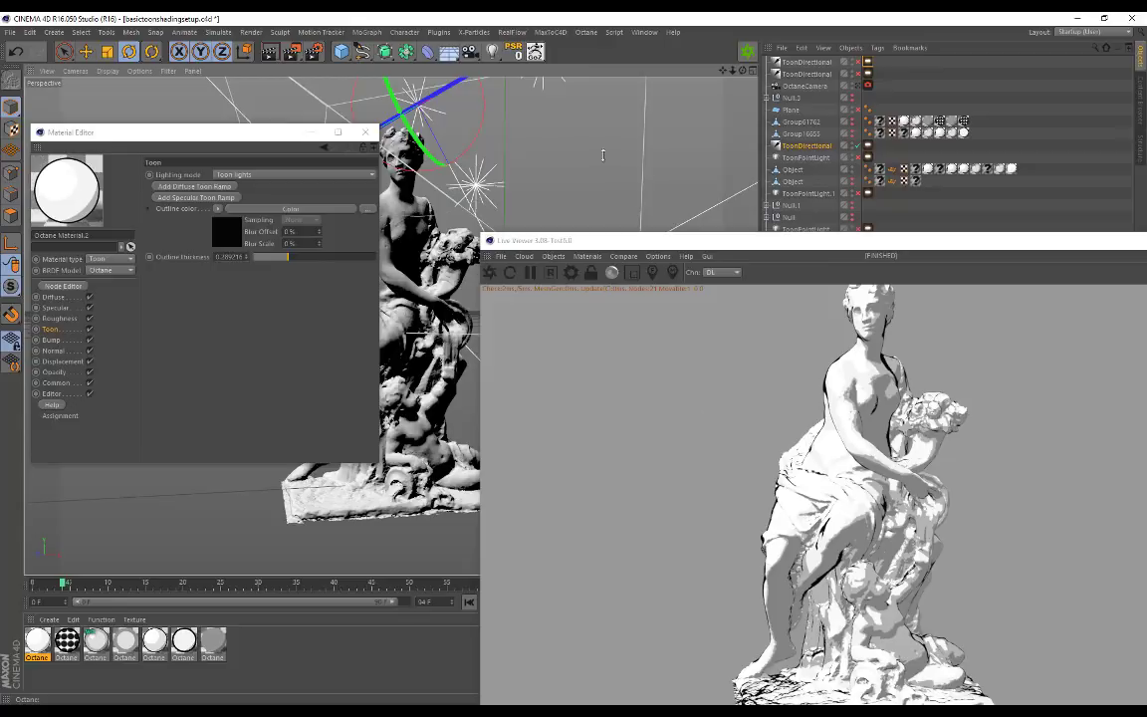
alt+drag(602, 155, 818, 147)
alt+drag(547, 184, 888, 396)
mouse_move(439, 231)
alt+mouse_down()
mouse_move(399, 226)
mouse_move(447, 255)
mouse_move(440, 246)
alt+mouse_up()
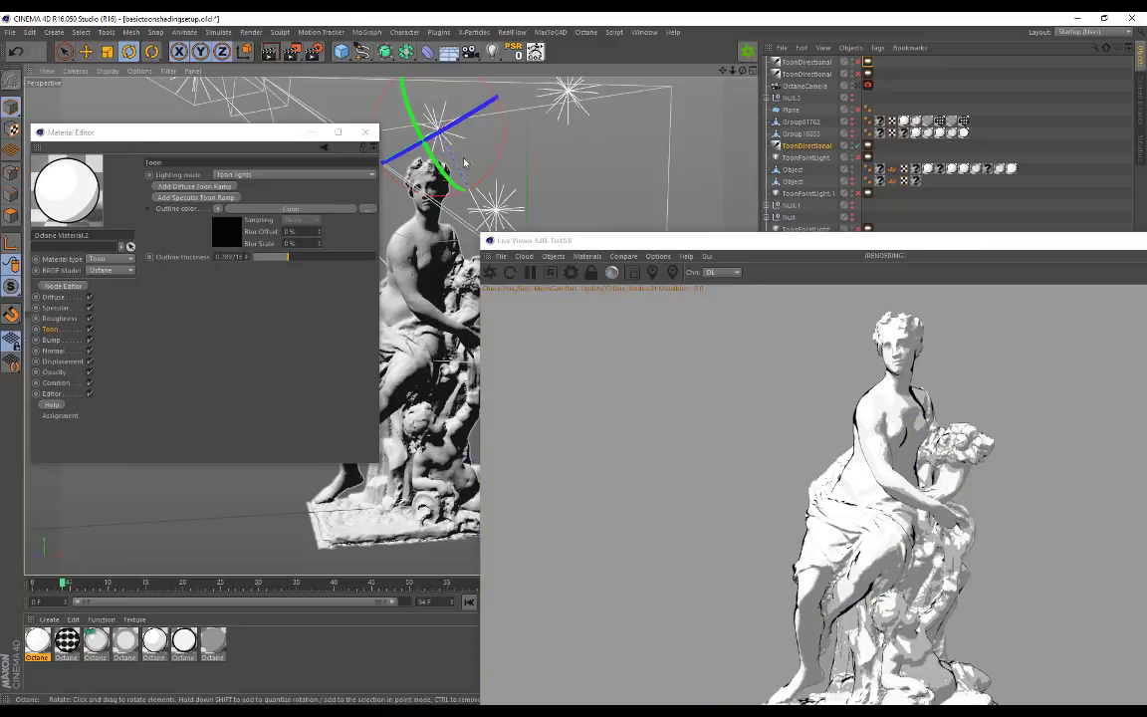
mouse_move(464, 162)
alt+mouse_down()
mouse_move(453, 166)
mouse_move(466, 164)
alt+mouse_up()
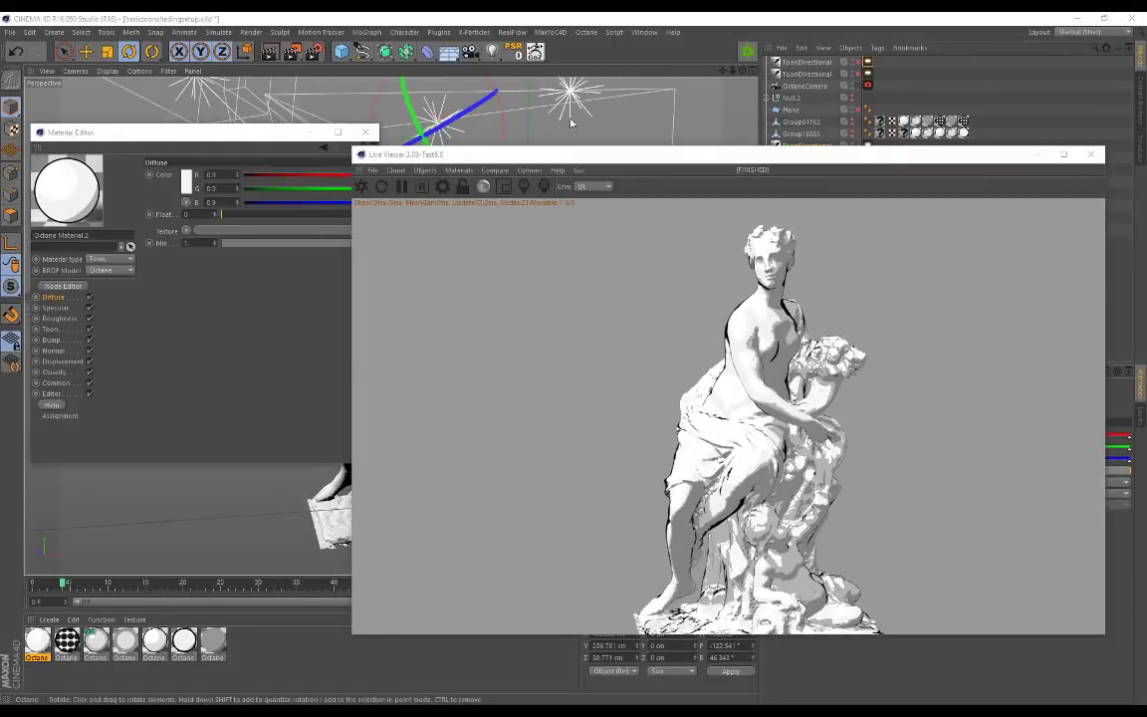
alt+drag(514, 110, 503, 112)
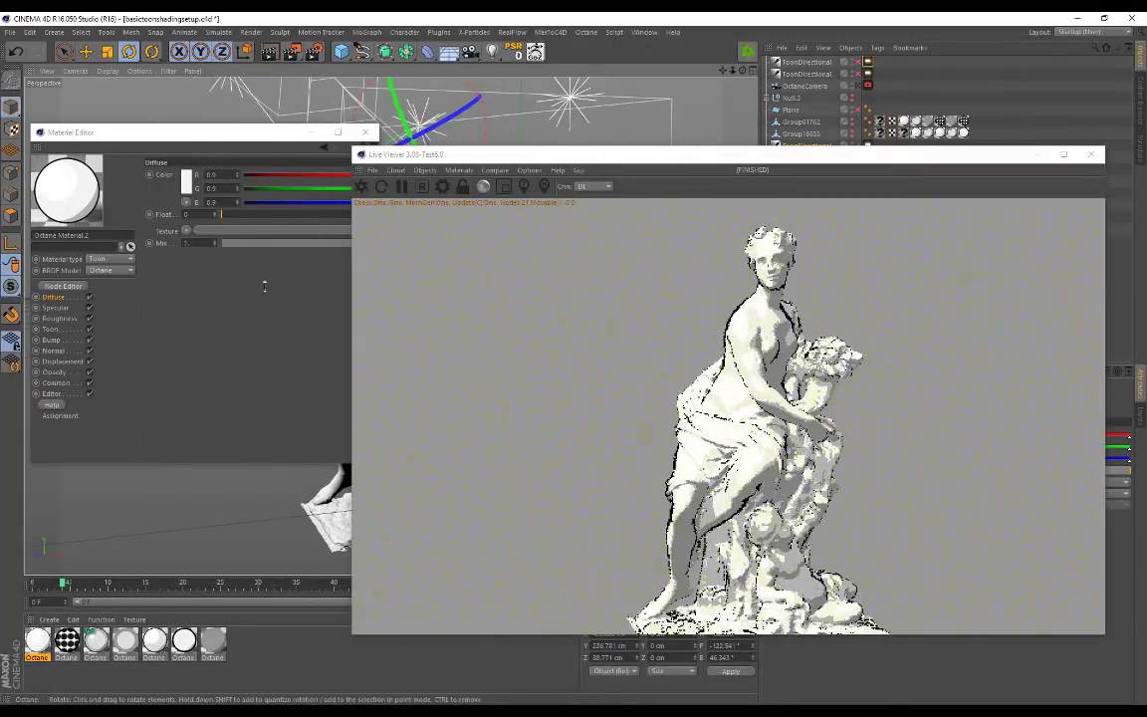
Step: Slightly lower the toon light Power in the enabled ToonDirectional light's Octane LightTag
click(52, 330)
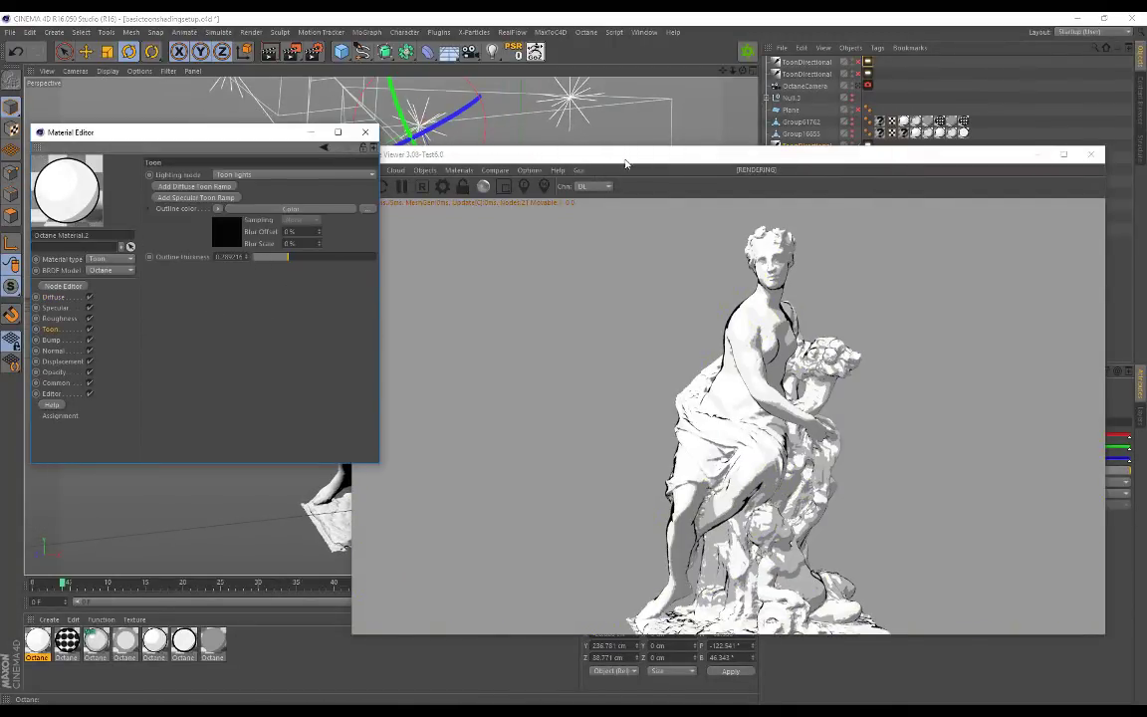
drag(625, 162, 317, 197)
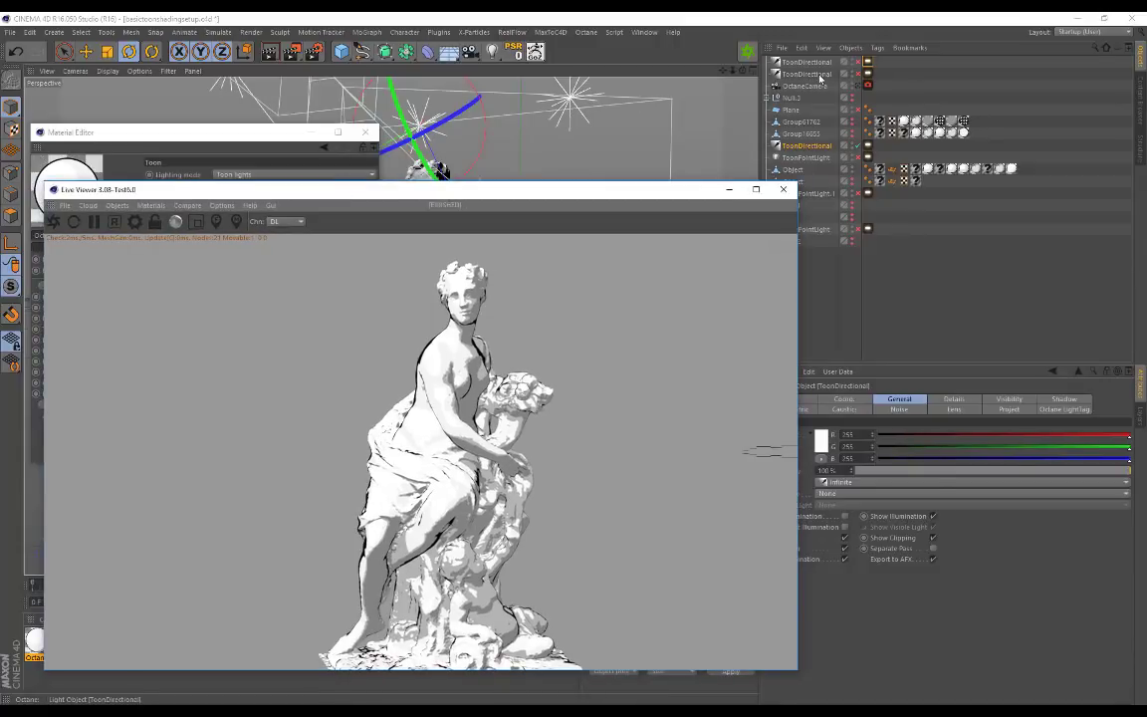
click(866, 148)
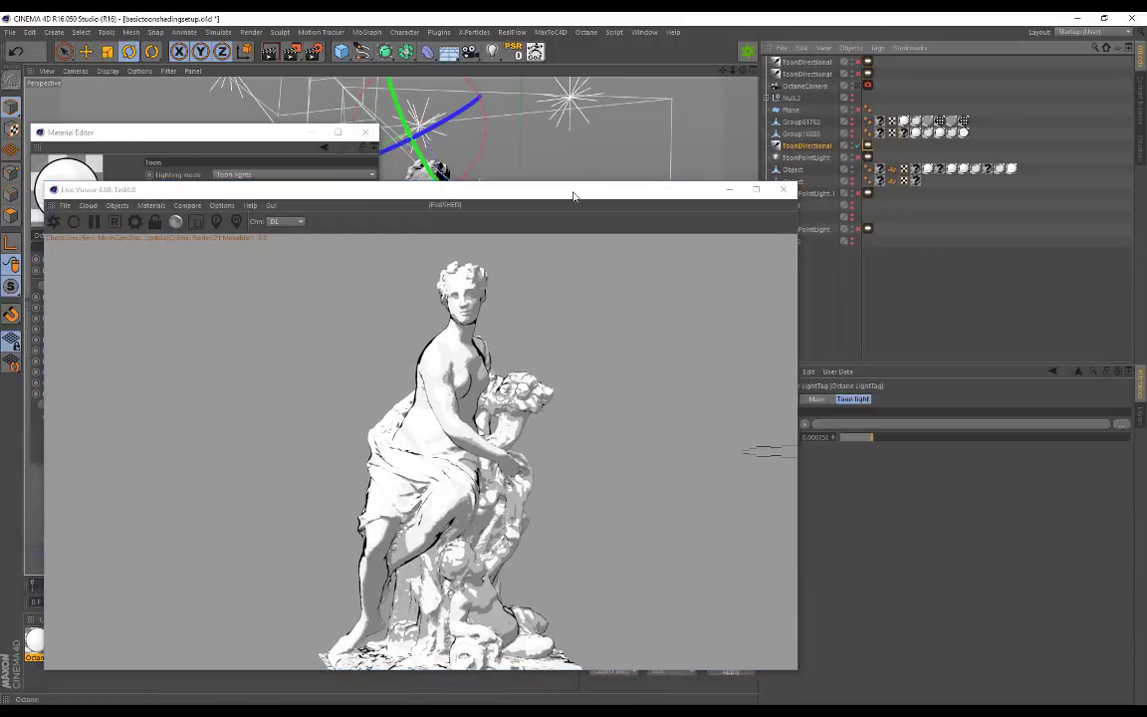
drag(574, 195, 528, 186)
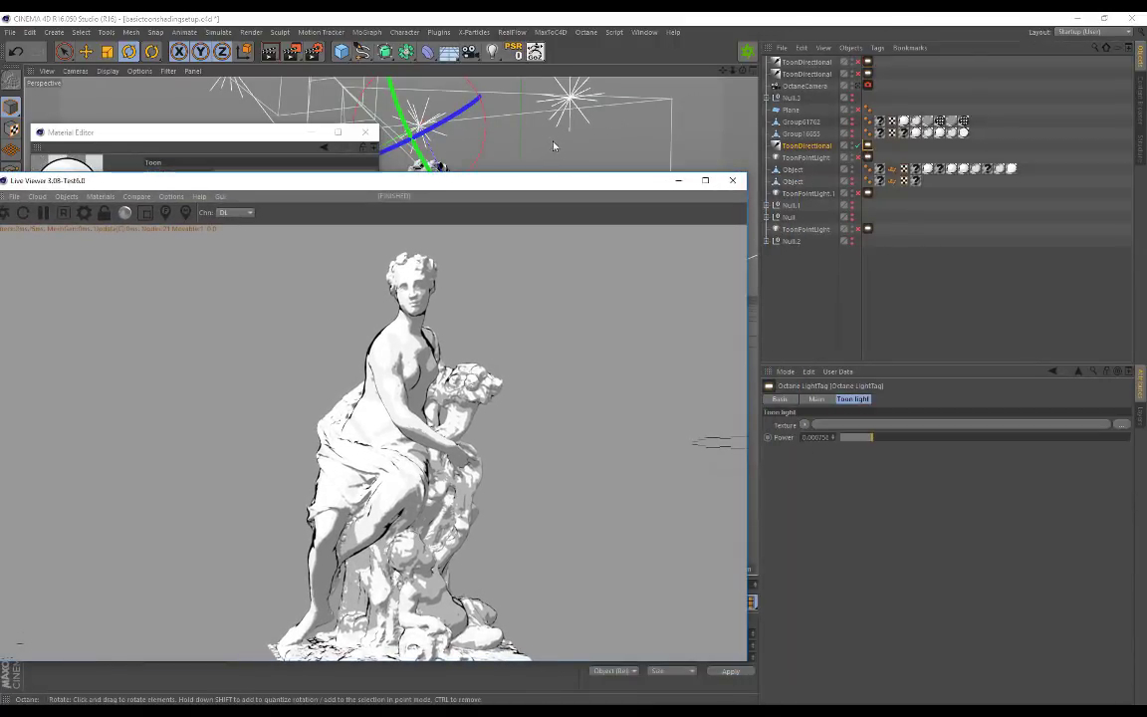
alt+drag(560, 137, 519, 116)
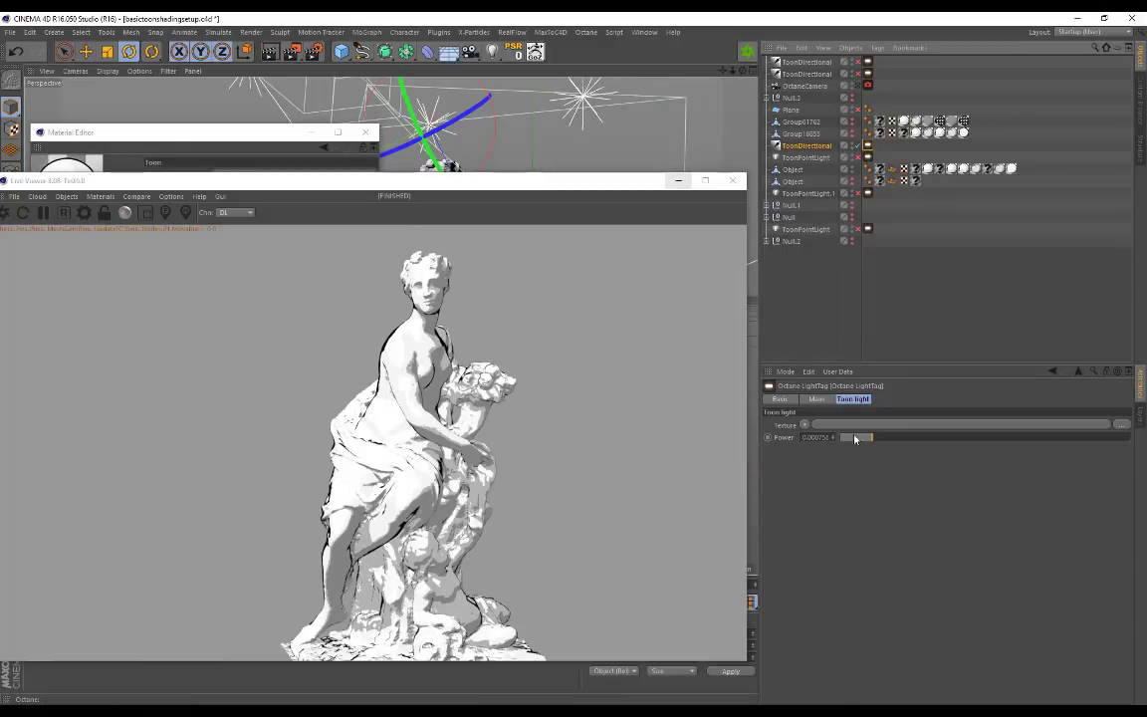
mouse_move(854, 438)
mouse_down()
mouse_move(865, 440)
mouse_move(844, 438)
mouse_move(909, 441)
mouse_move(842, 439)
mouse_move(867, 441)
mouse_up()
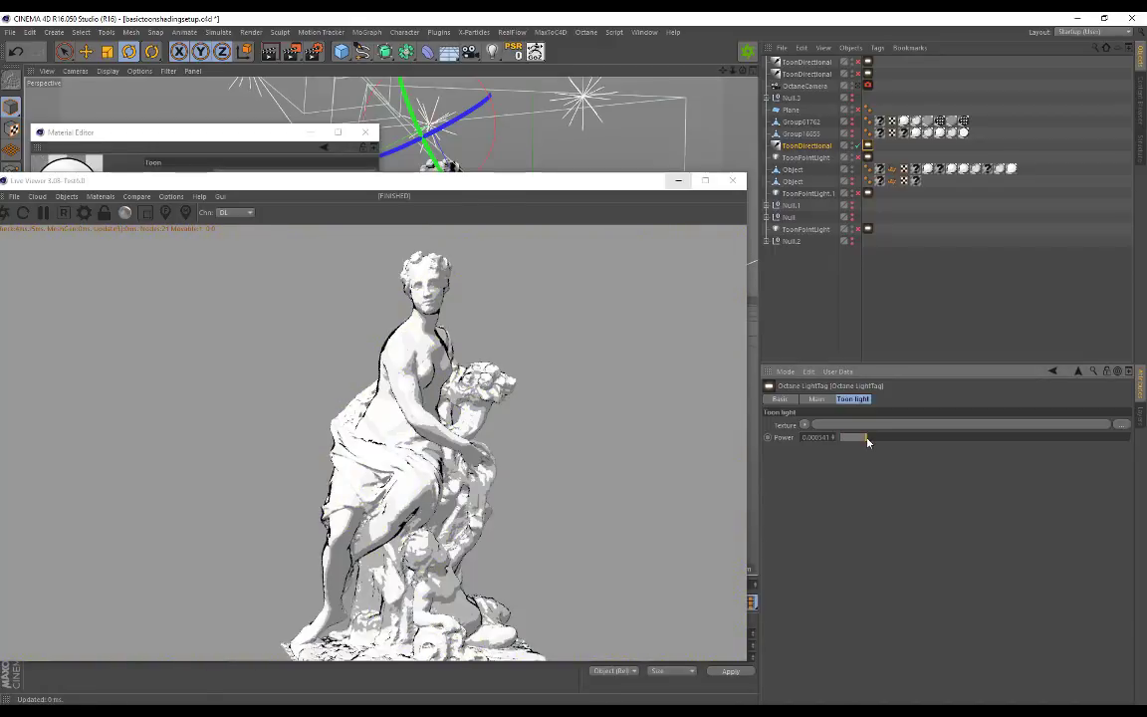
Step: Add a Color shader as the toon light's texture and set it to red, RGB 226, 54, 54
click(803, 426)
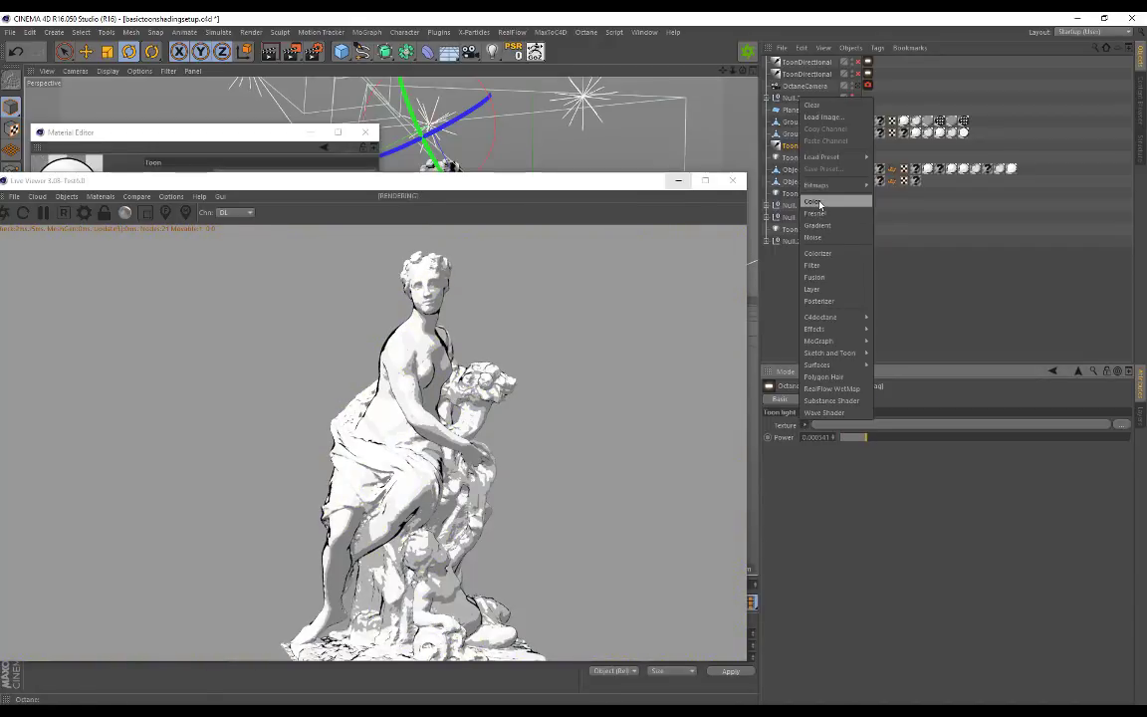
click(817, 200)
click(804, 456)
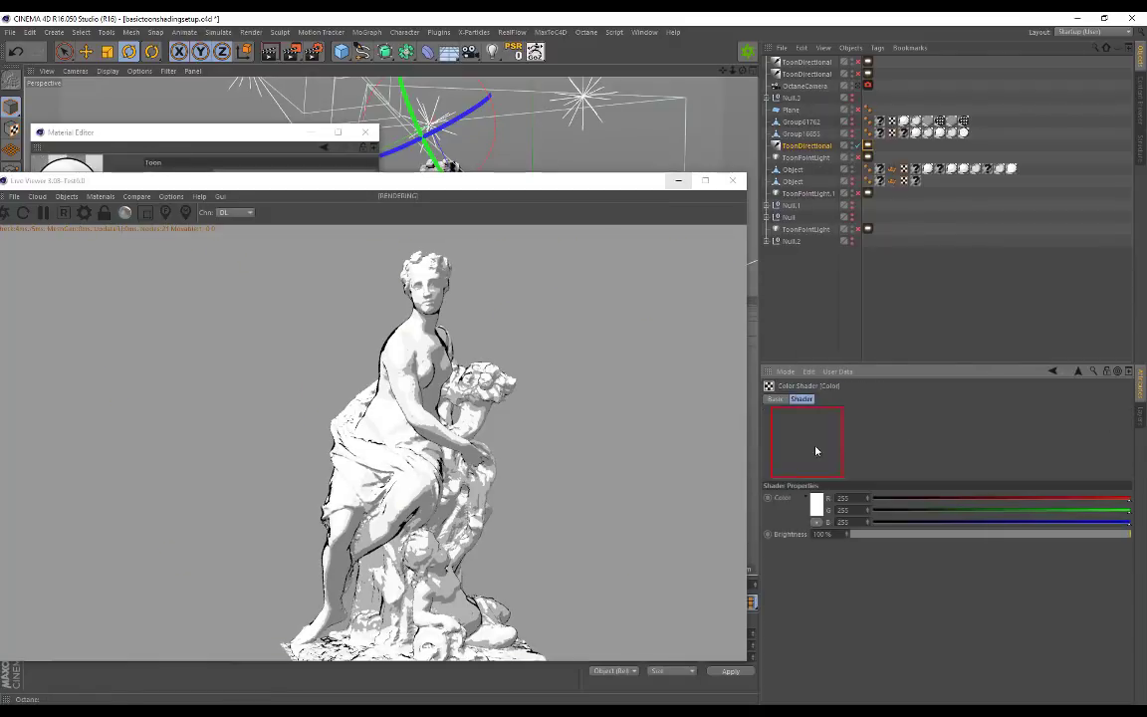
click(817, 501)
click(799, 556)
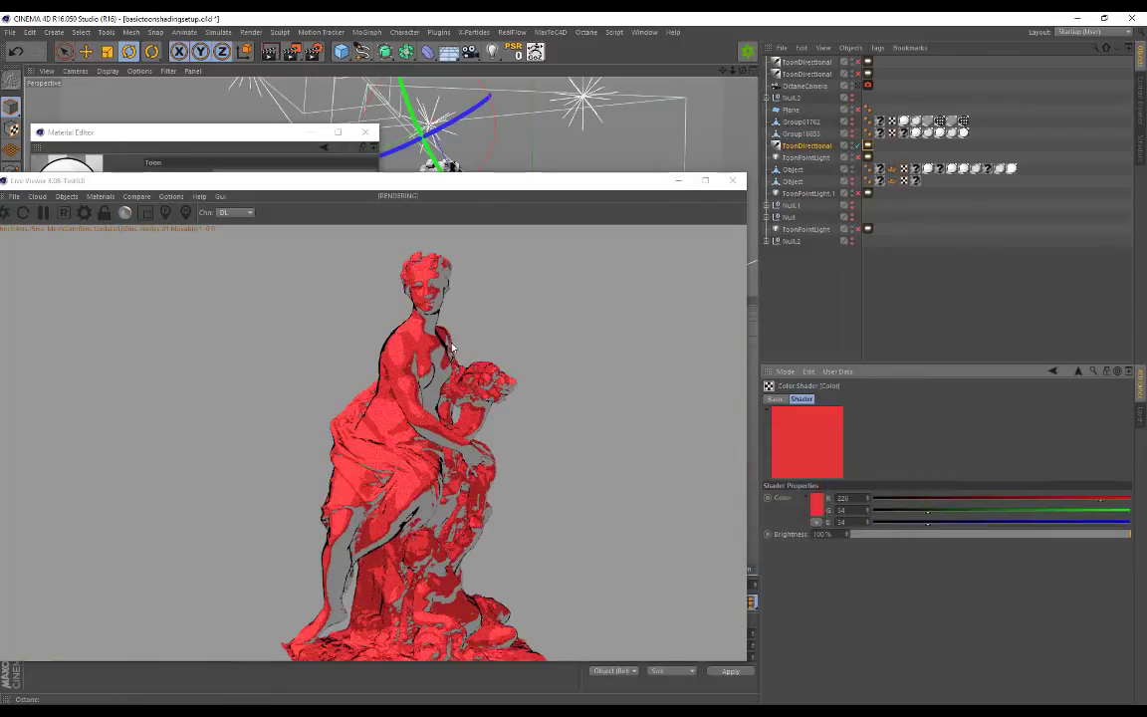
Step: Rotate the red ToonDirectional light above the statue to try different light directions
drag(360, 185, 693, 163)
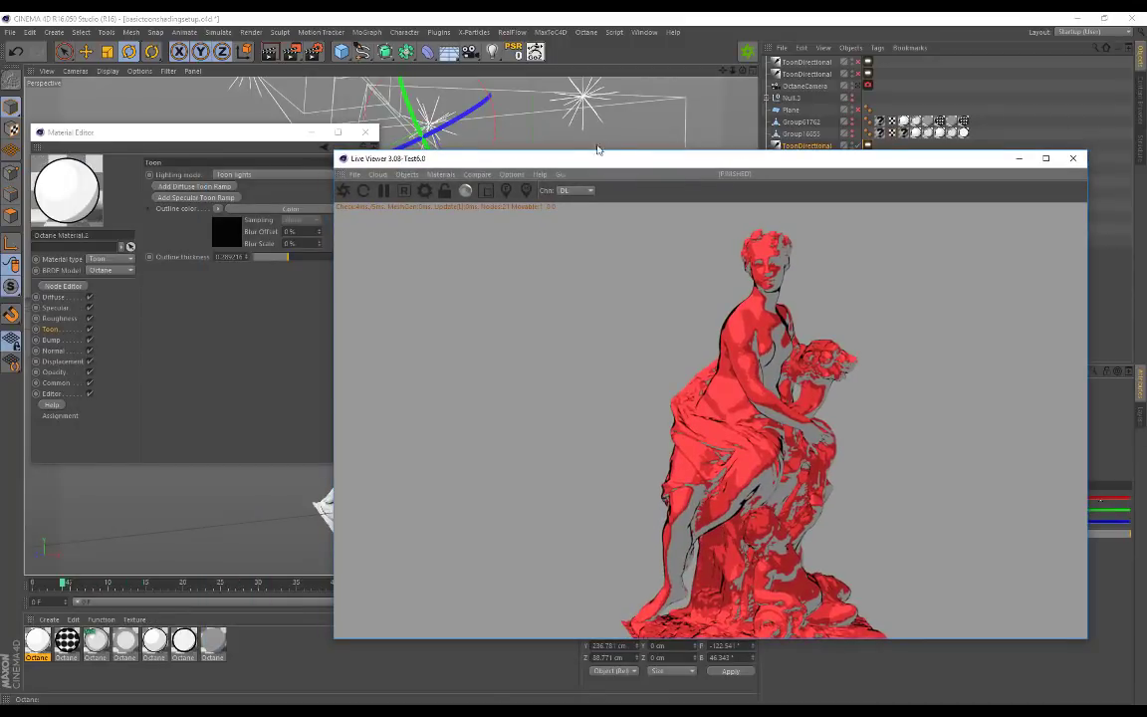
alt+drag(580, 133, 854, 215)
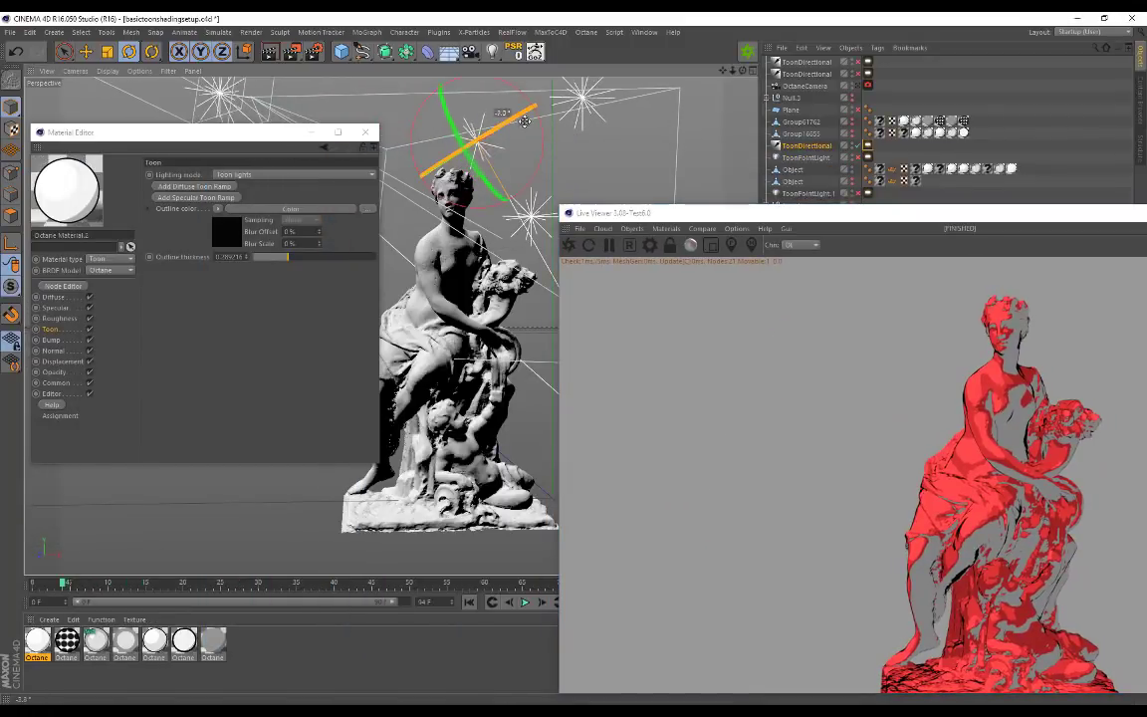
drag(525, 120, 623, 417)
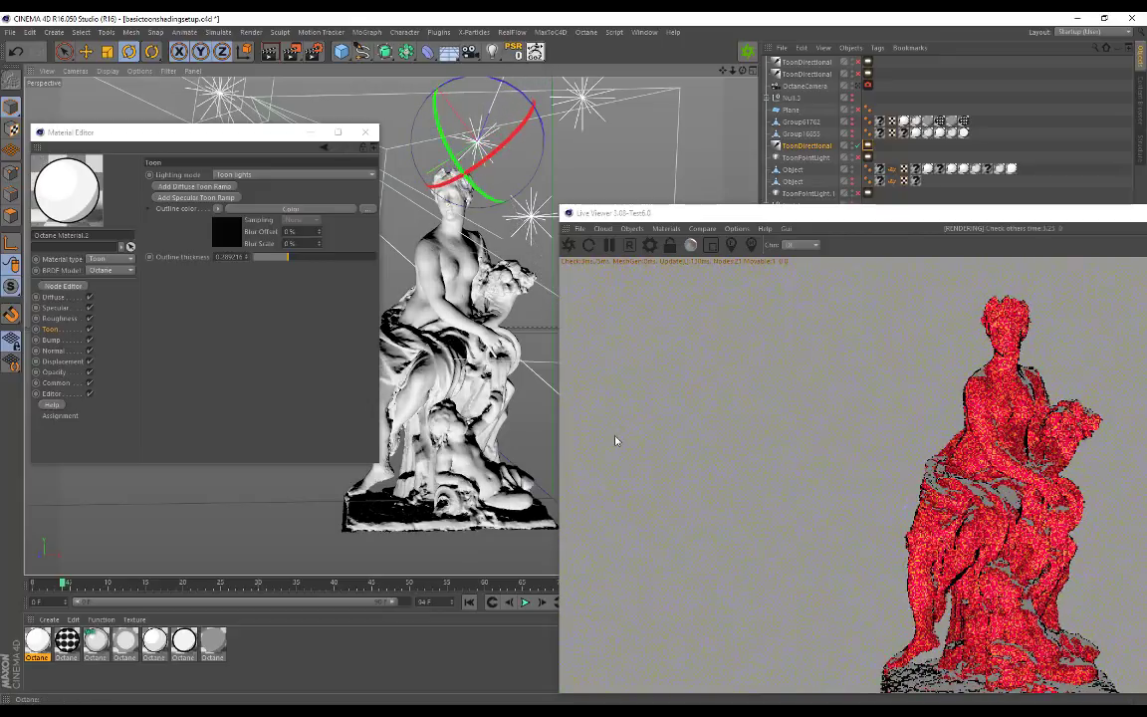
mouse_move(441, 137)
mouse_down()
mouse_move(443, 149)
mouse_move(415, 100)
mouse_move(429, 92)
mouse_up()
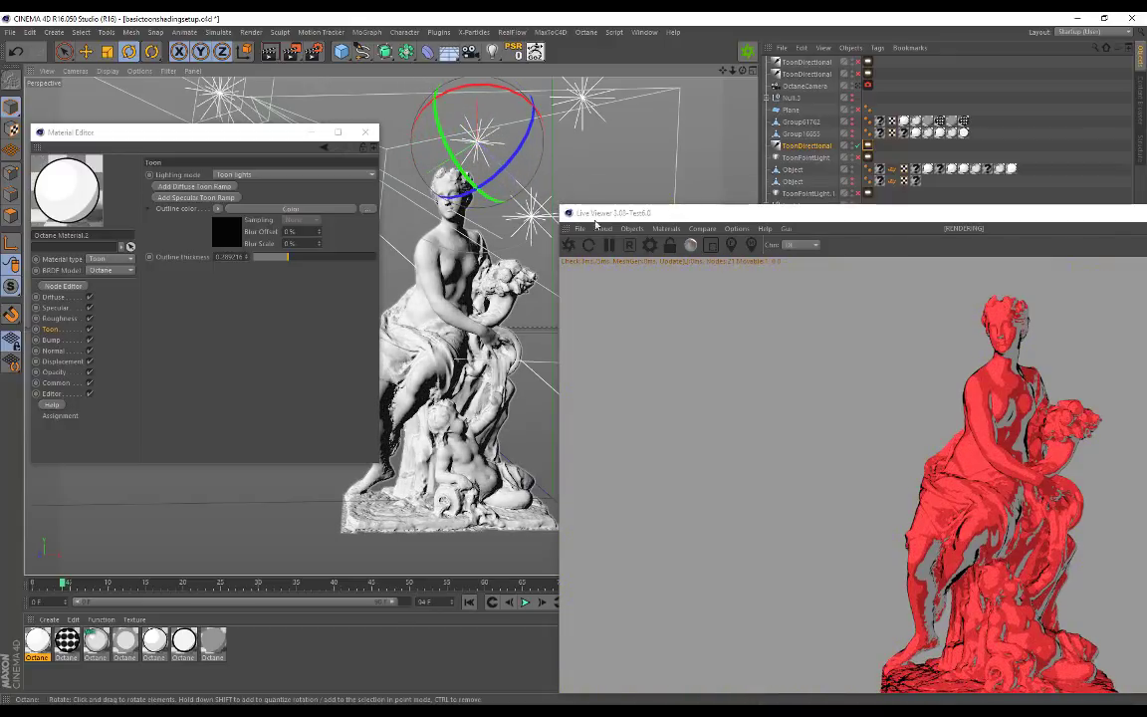
Step: Rotate the red ToonDirectional light further so its shading falls on the opposite side of the statue
alt+middle_drag(410, 317, 366, 297)
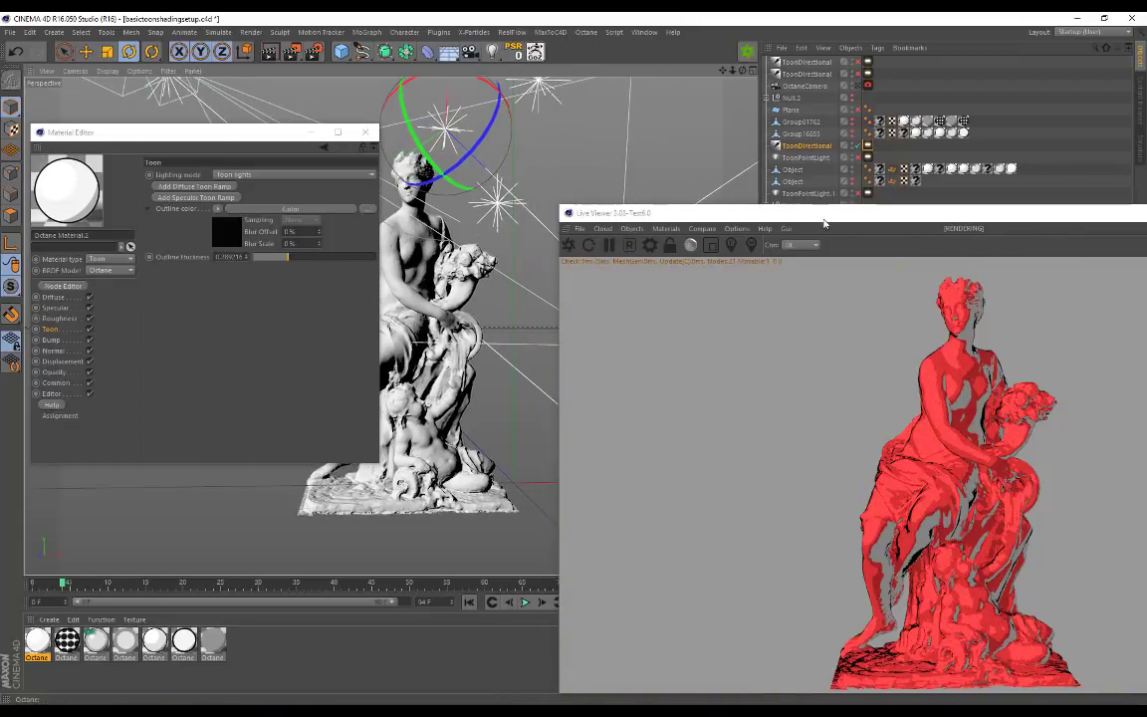
drag(822, 216, 635, 190)
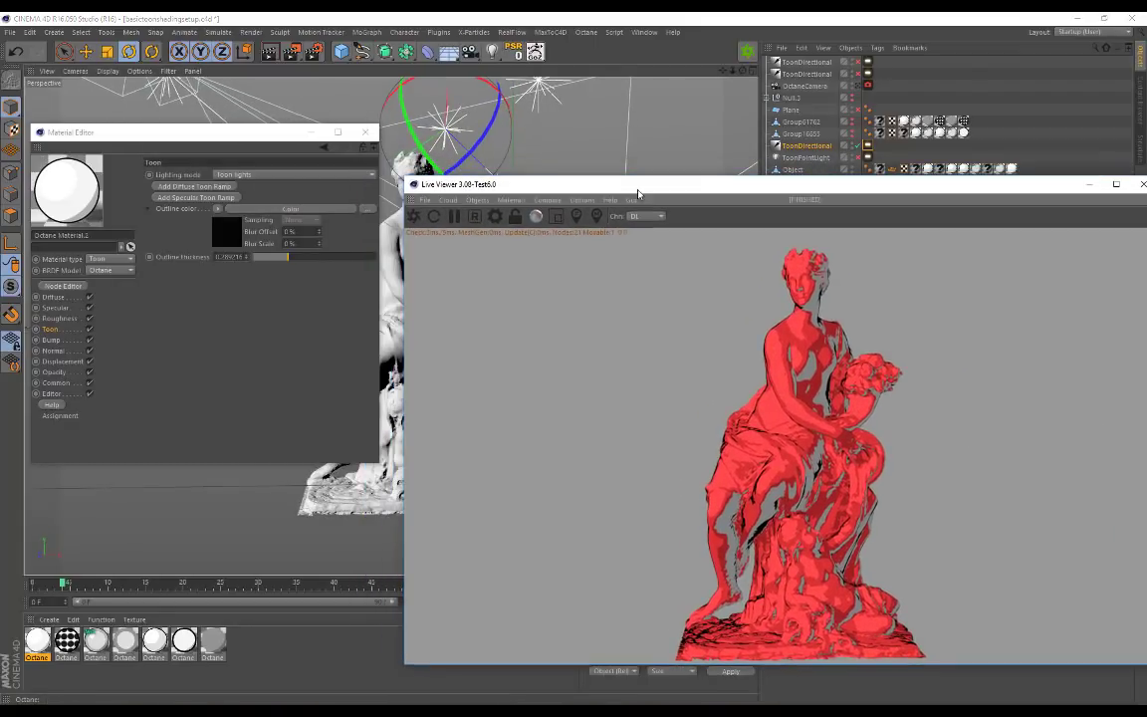
alt+drag(544, 124, 572, 157)
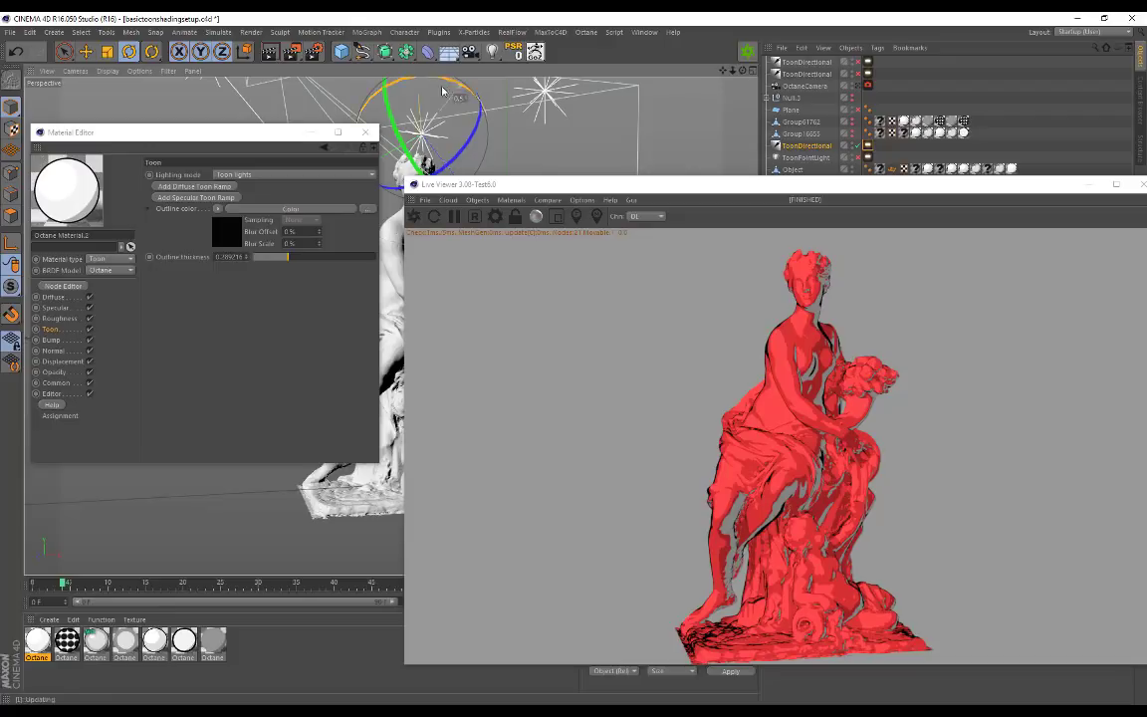
drag(442, 92, 488, 151)
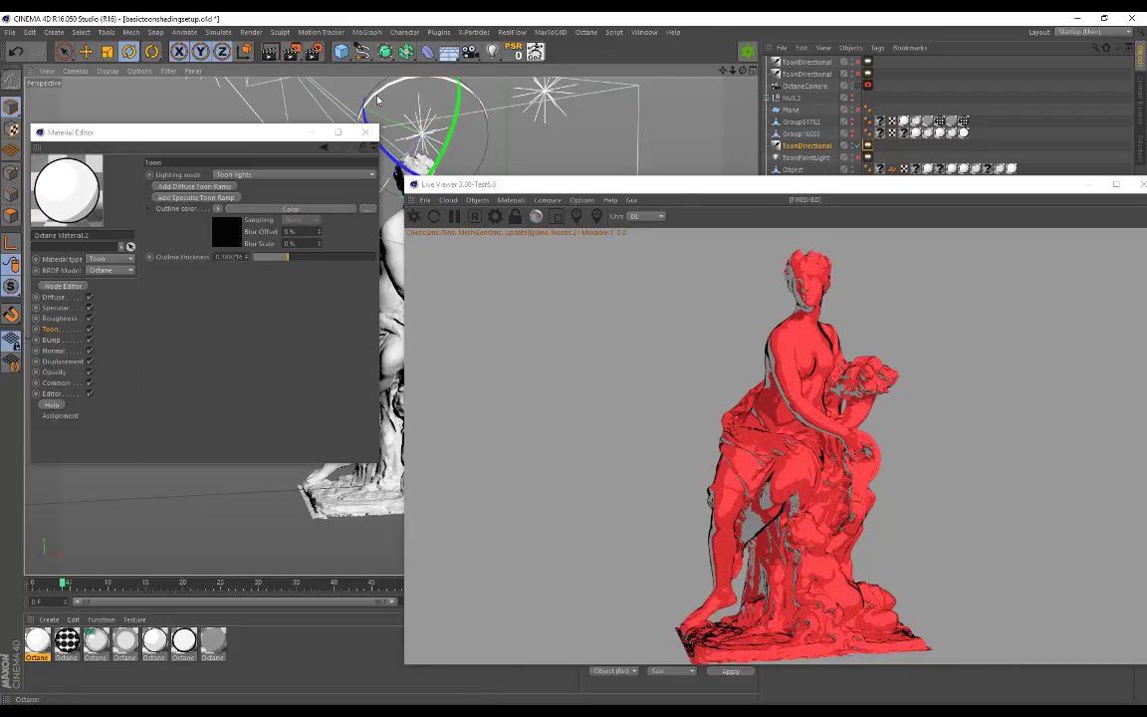
Step: Rotate the red ToonDirectional light further around the statue and reposition the Live Viewer and Material Editor windows
mouse_move(375, 95)
mouse_down()
mouse_move(389, 96)
mouse_move(371, 108)
mouse_up()
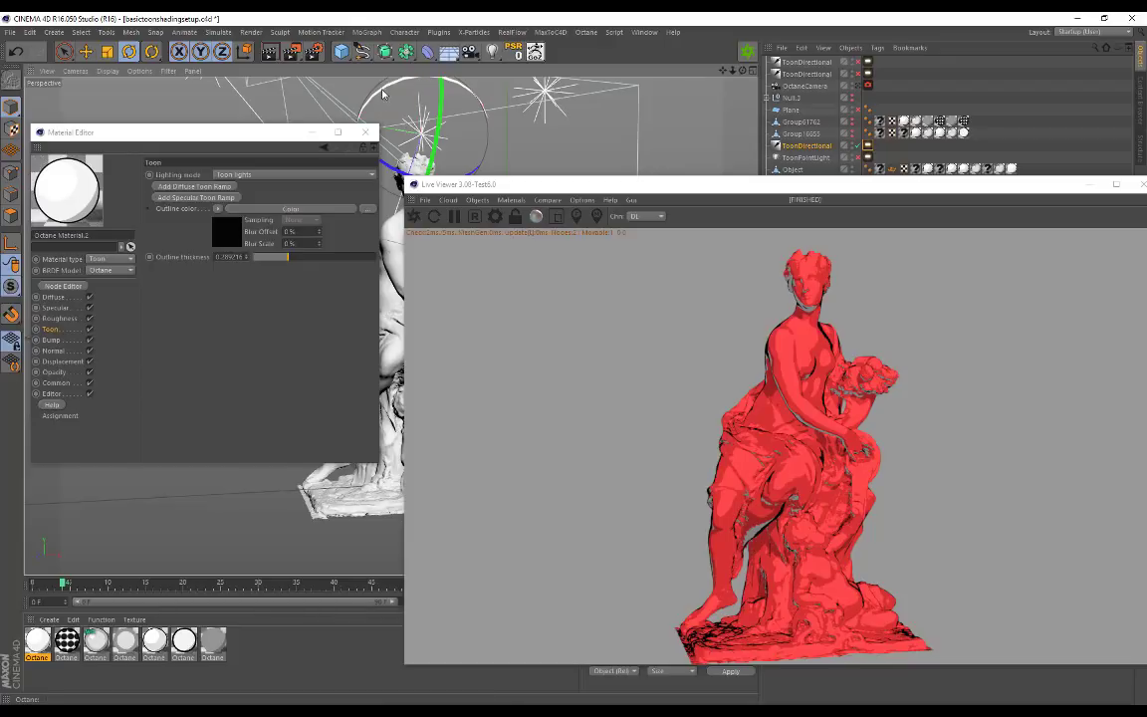
drag(386, 96, 364, 169)
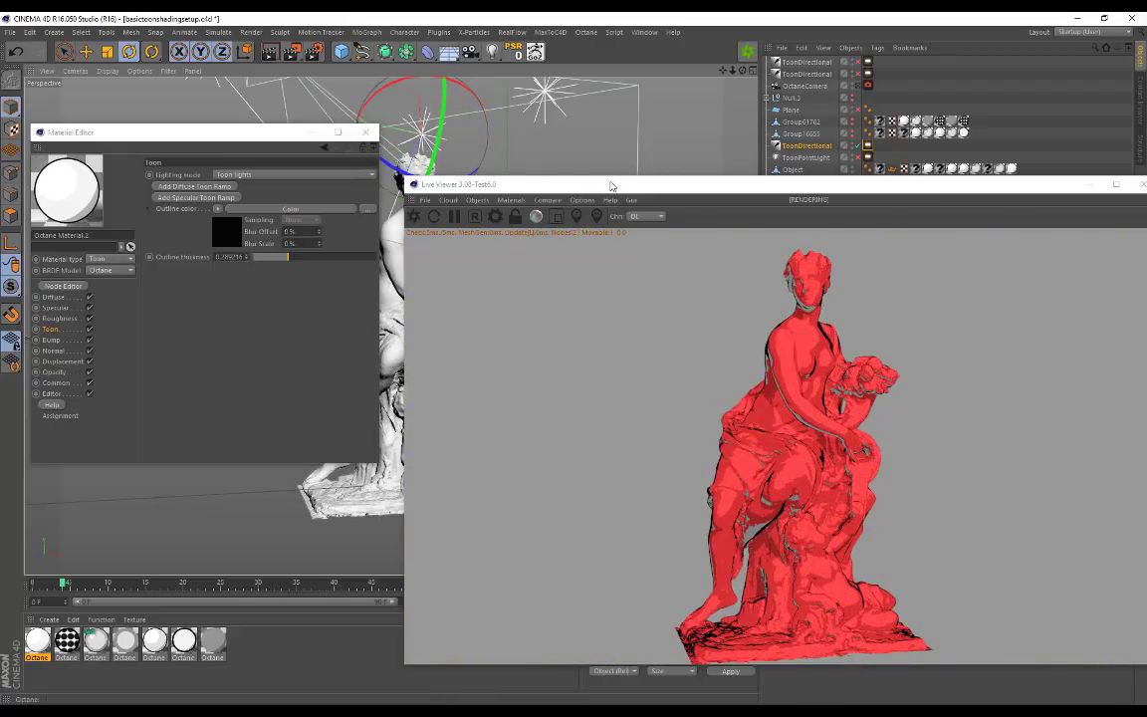
drag(608, 185, 535, 151)
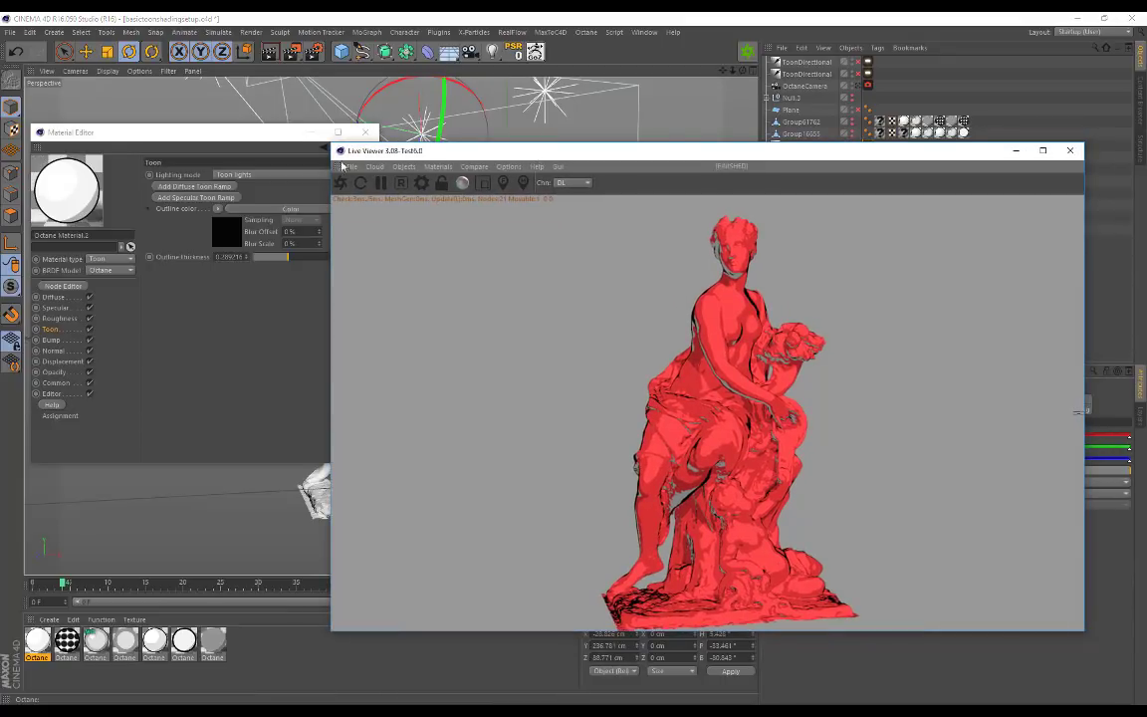
click(247, 301)
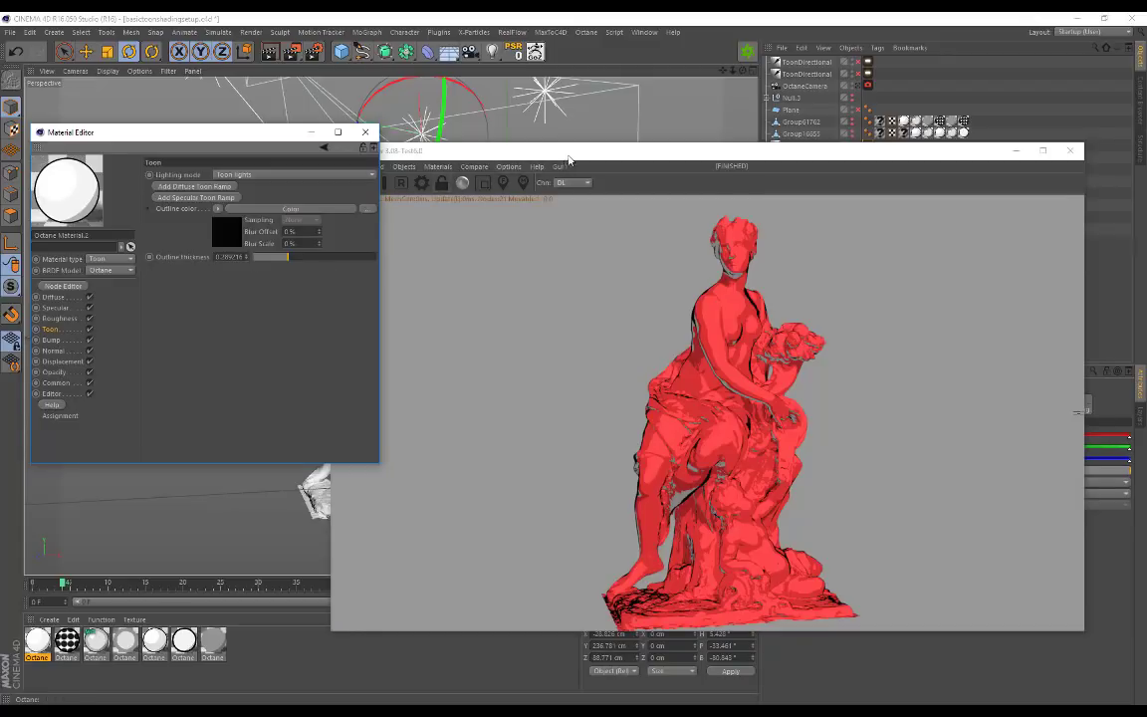
drag(568, 160, 618, 172)
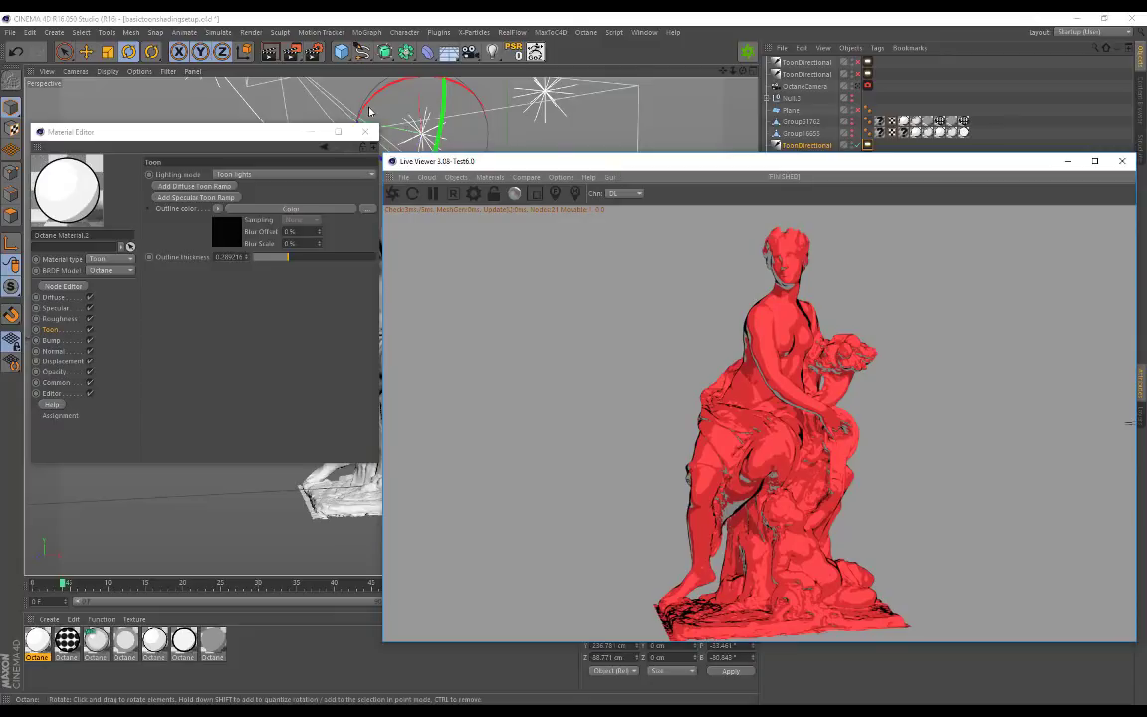
drag(215, 133, 232, 133)
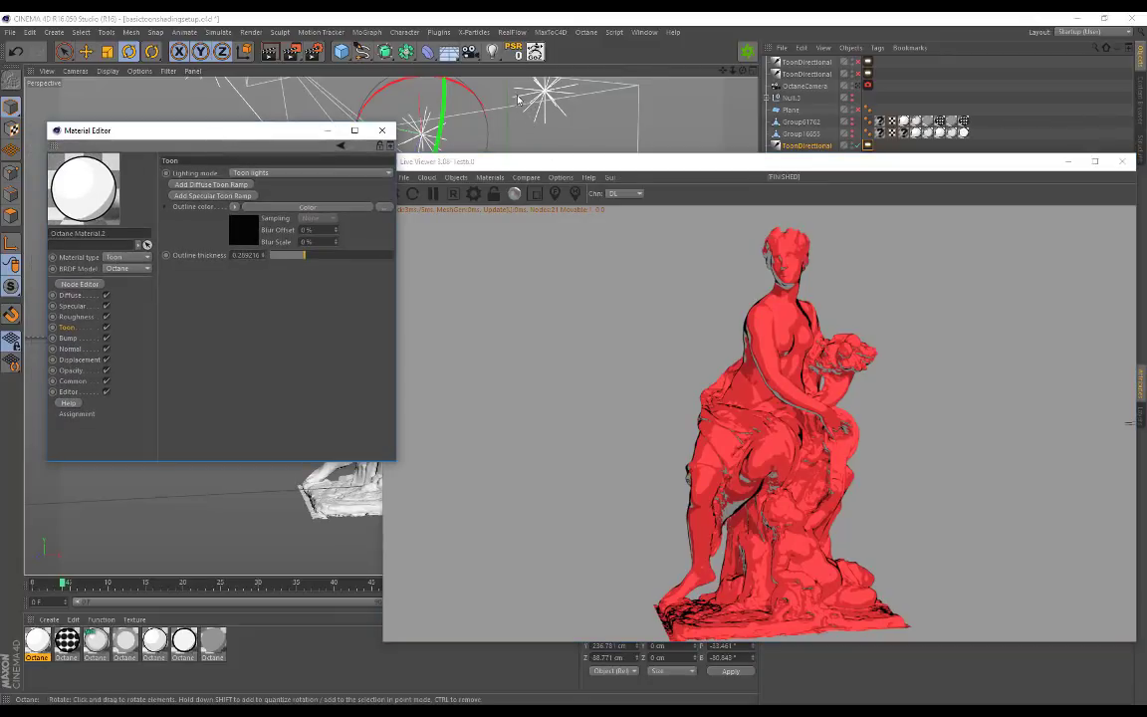
Step: Add an Octane ImageTexture to the toon material's Diffuse channel and load the halftone seamless pattern JPG from the Desktop
click(69, 296)
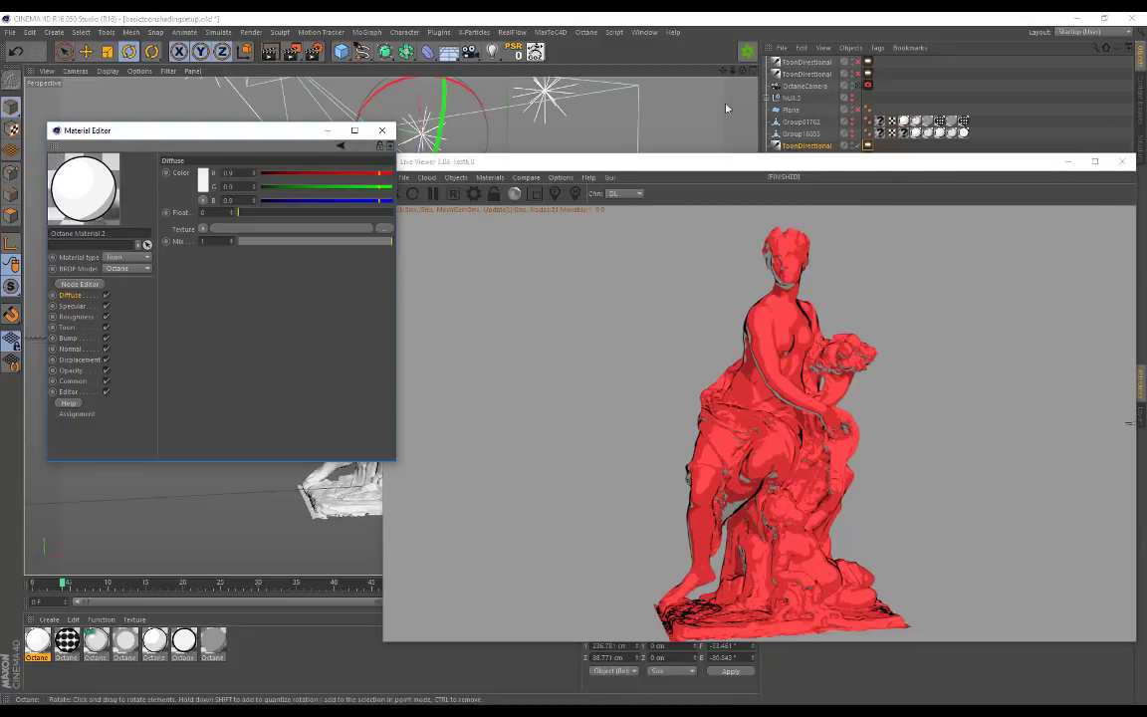
click(204, 230)
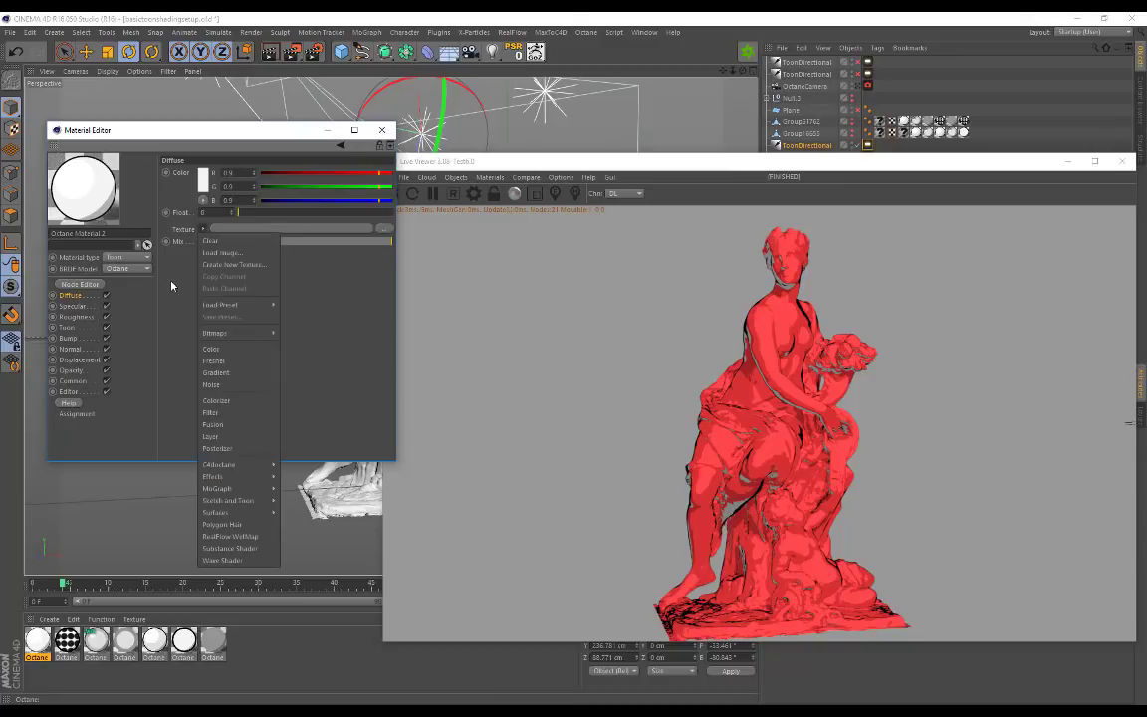
mouse_move(253, 472)
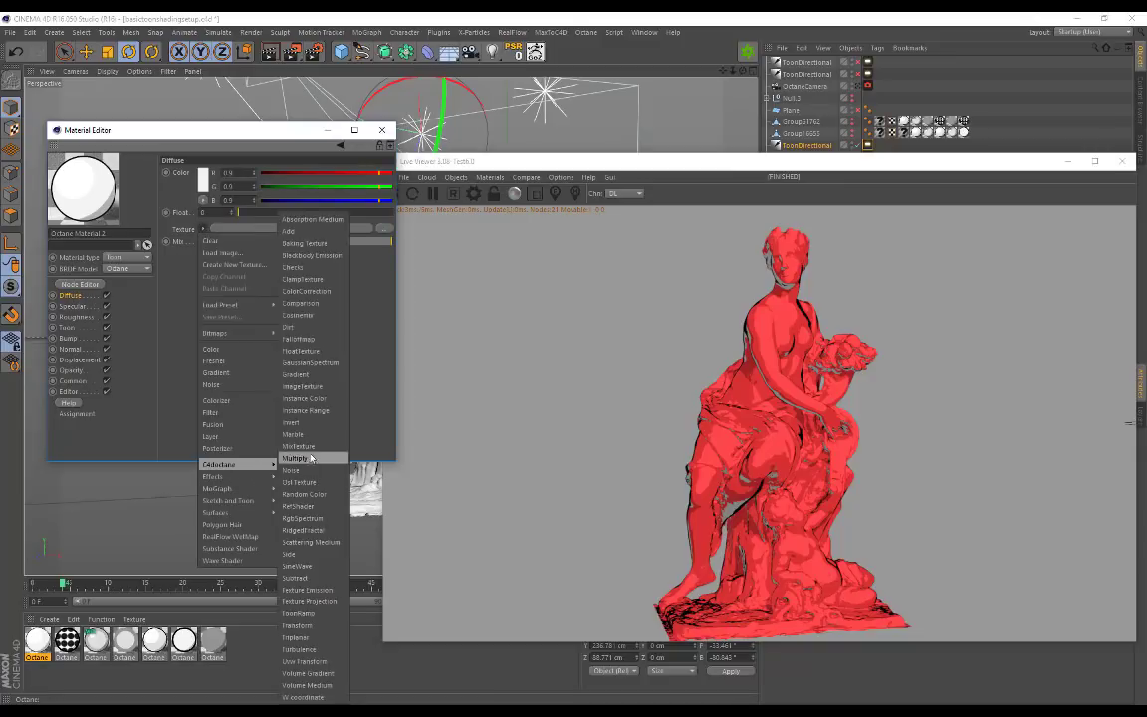
click(307, 399)
click(211, 246)
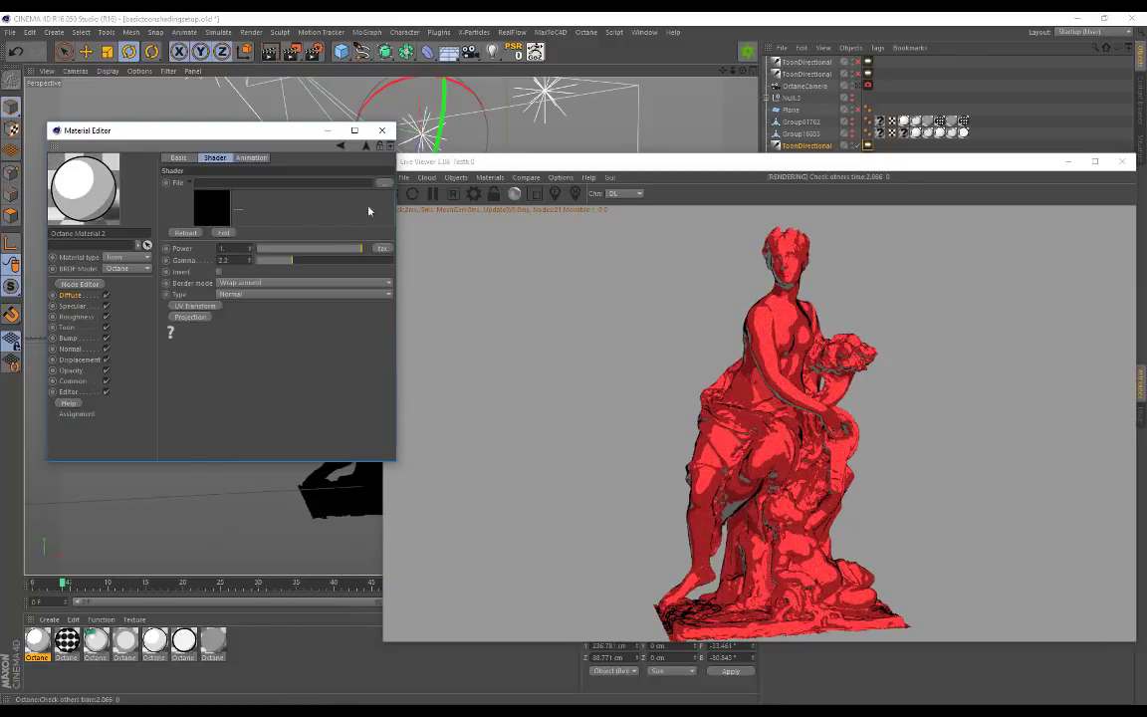
click(383, 185)
scroll(394, 350, down, 5)
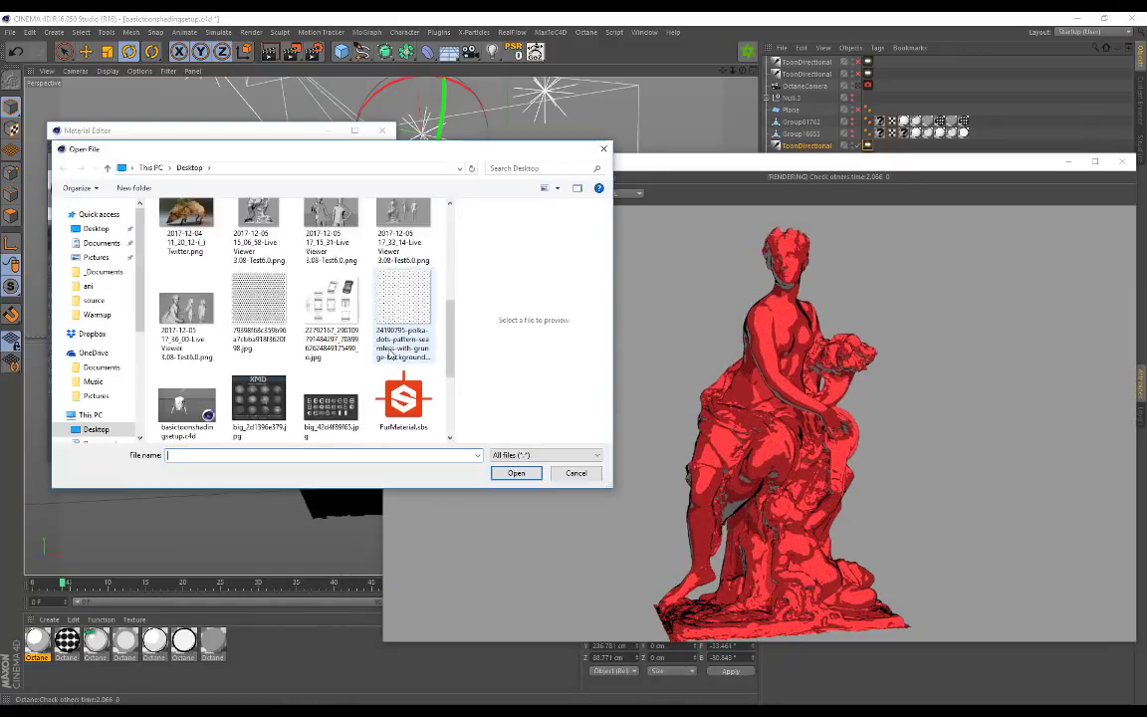
scroll(392, 354, down, 3)
double_click(189, 302)
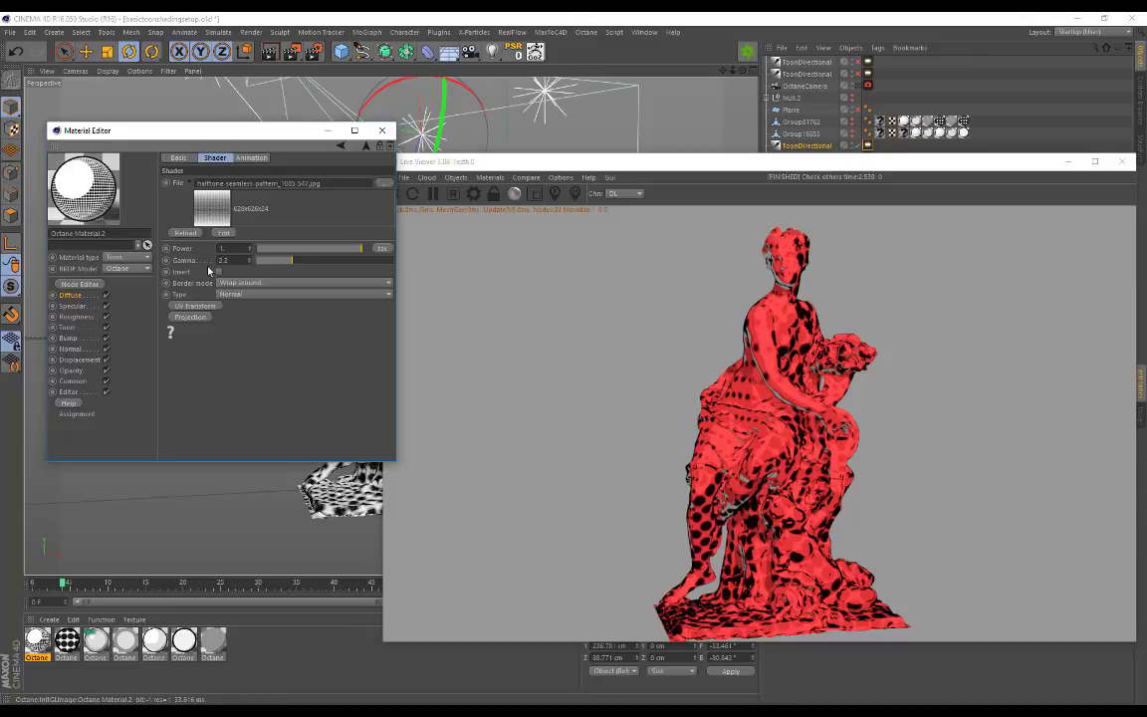
Step: Add a UV Transform to the halftone image texture and reduce its locked scale to about 0.192
click(190, 307)
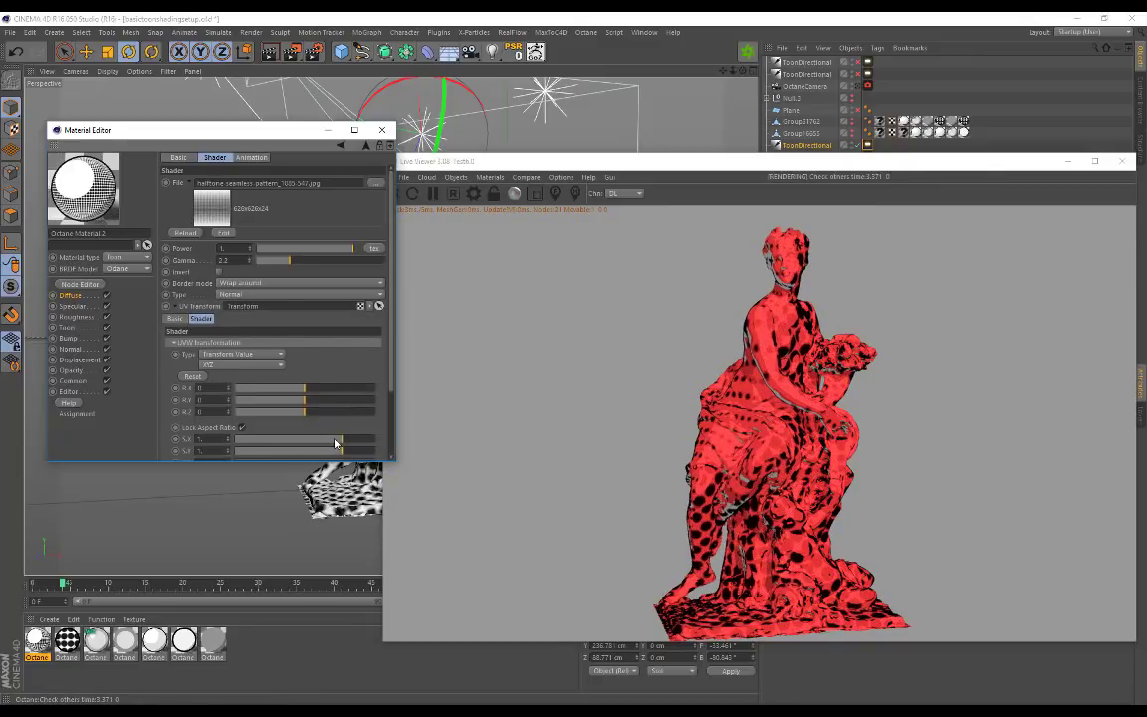
drag(332, 444, 319, 446)
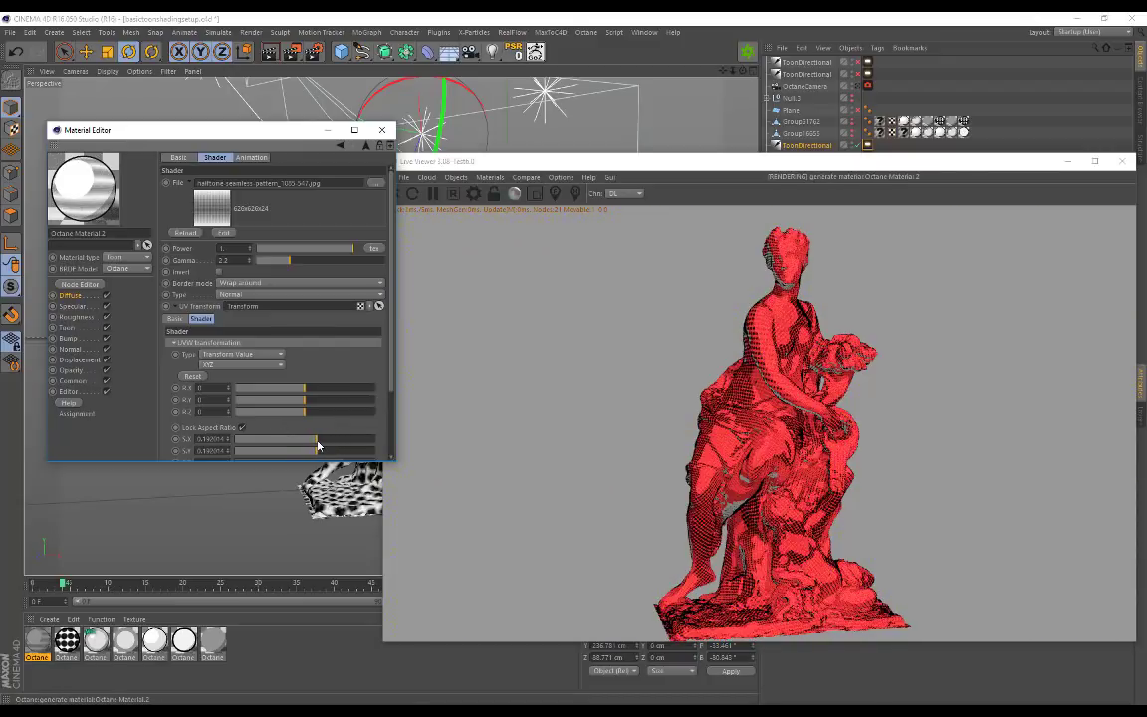
scroll(479, 133, up, 3)
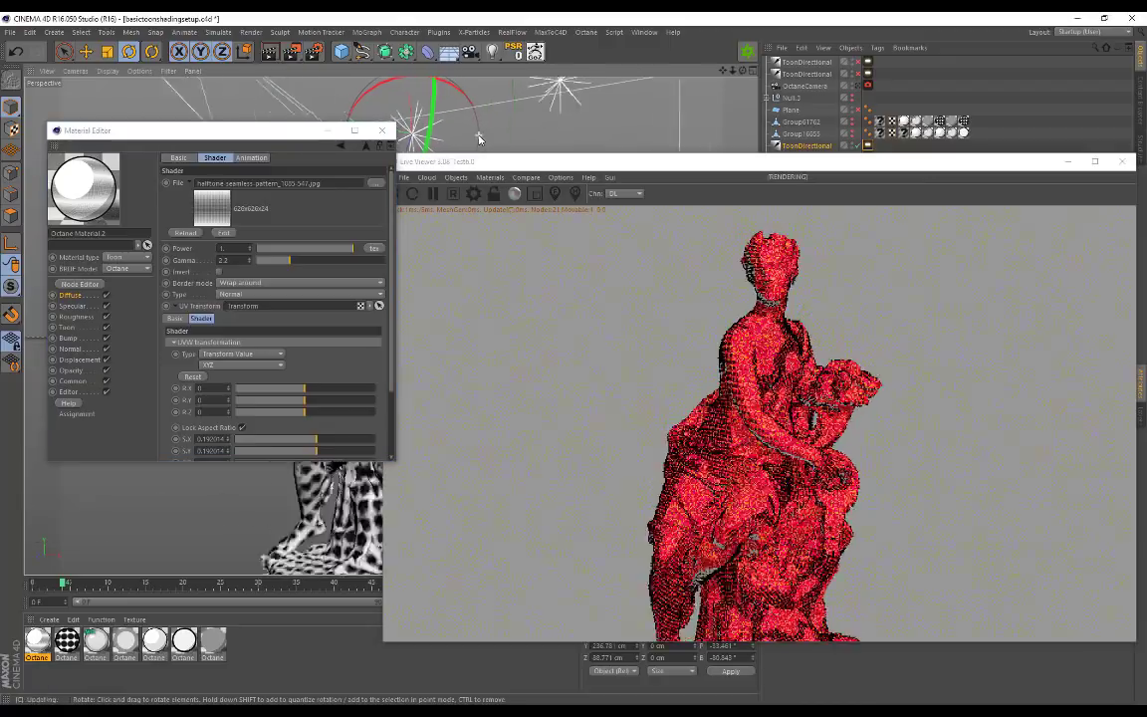
Step: Examine the halftone shading on the statue from several sides, and review the material's Toon settings and the existing mix material
alt+drag(493, 93, 510, 130)
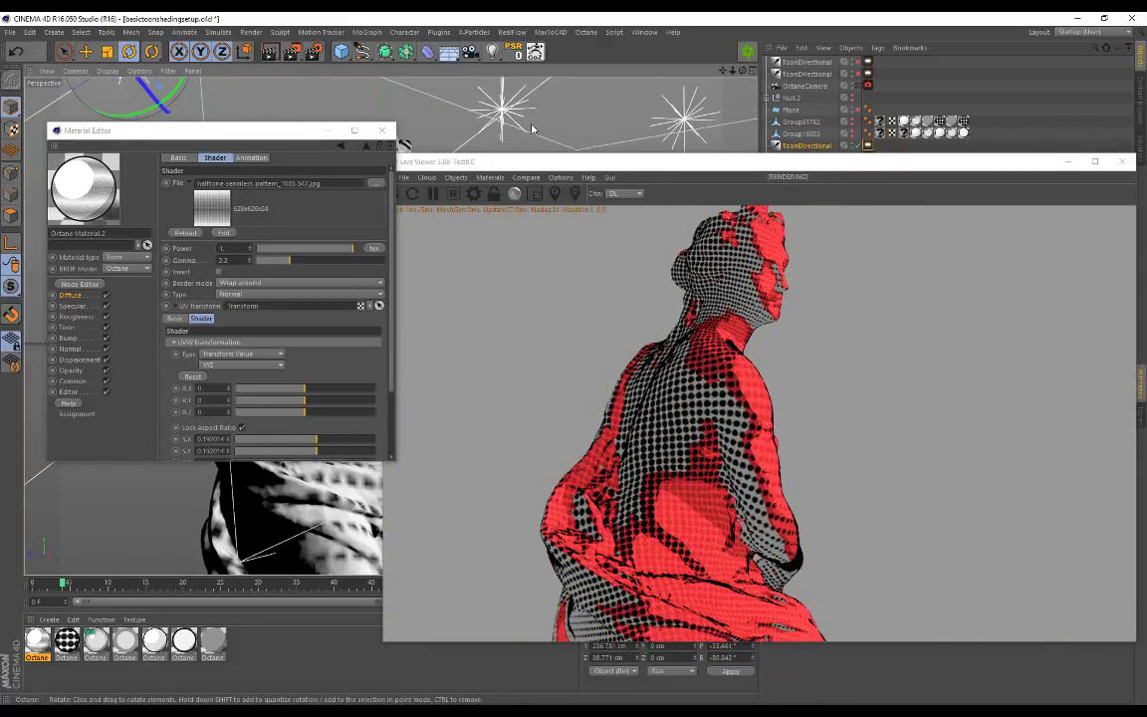
mouse_move(530, 111)
alt+middle_down()
mouse_move(540, 128)
mouse_move(529, 128)
alt+middle_up()
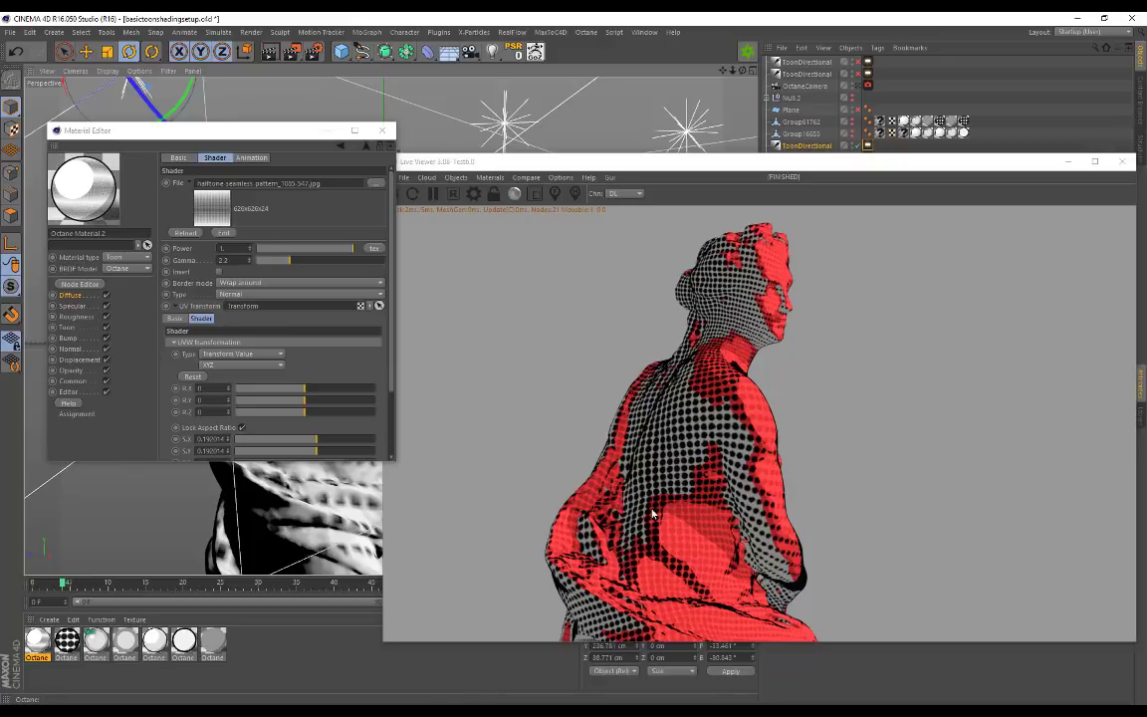
alt+drag(461, 128, 498, 114)
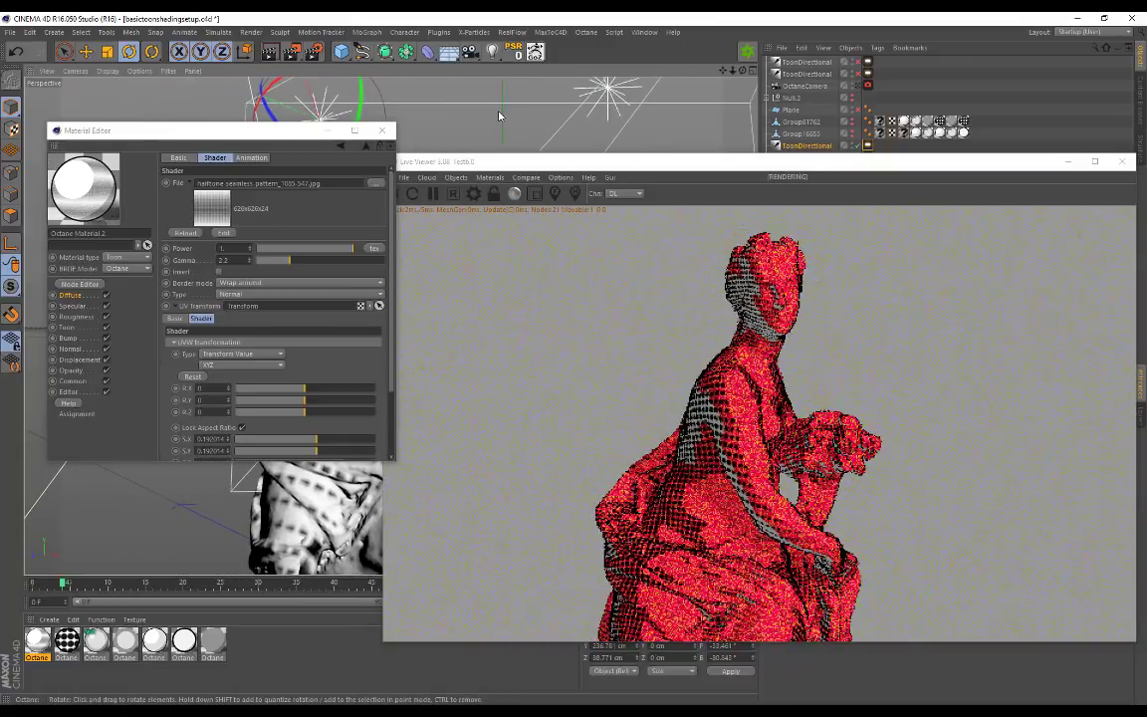
alt+middle_drag(256, 506, 220, 494)
alt+drag(205, 502, 231, 489)
scroll(239, 524, down, 3)
click(67, 327)
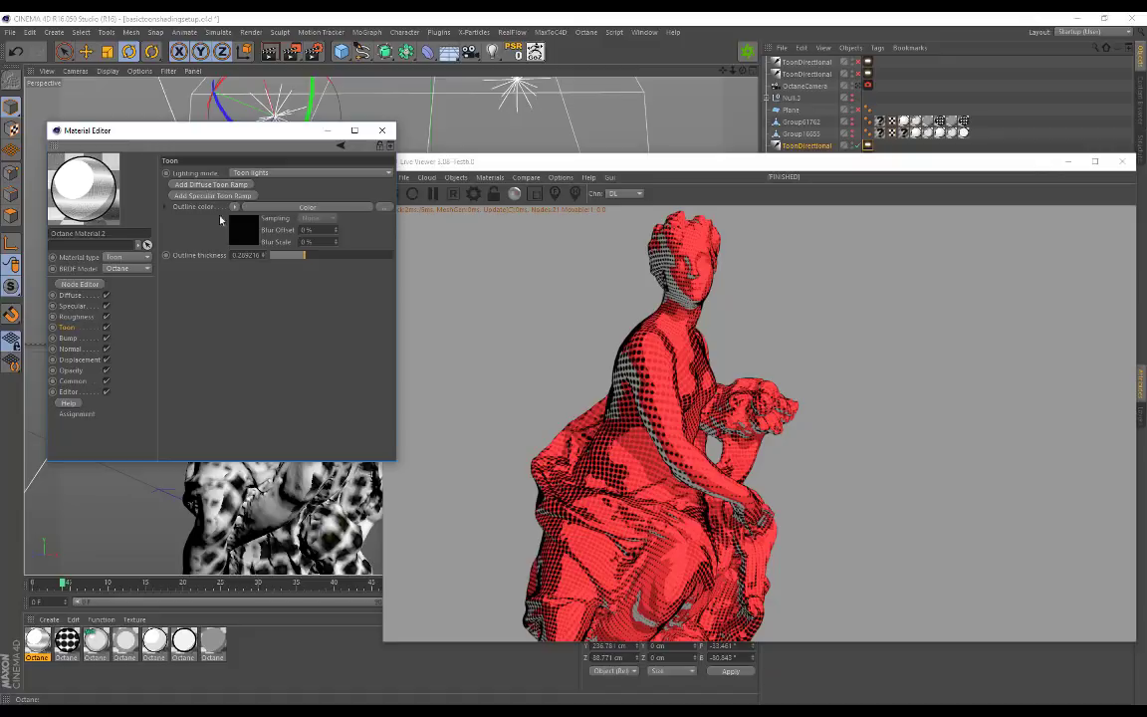
alt+drag(210, 486, 182, 468)
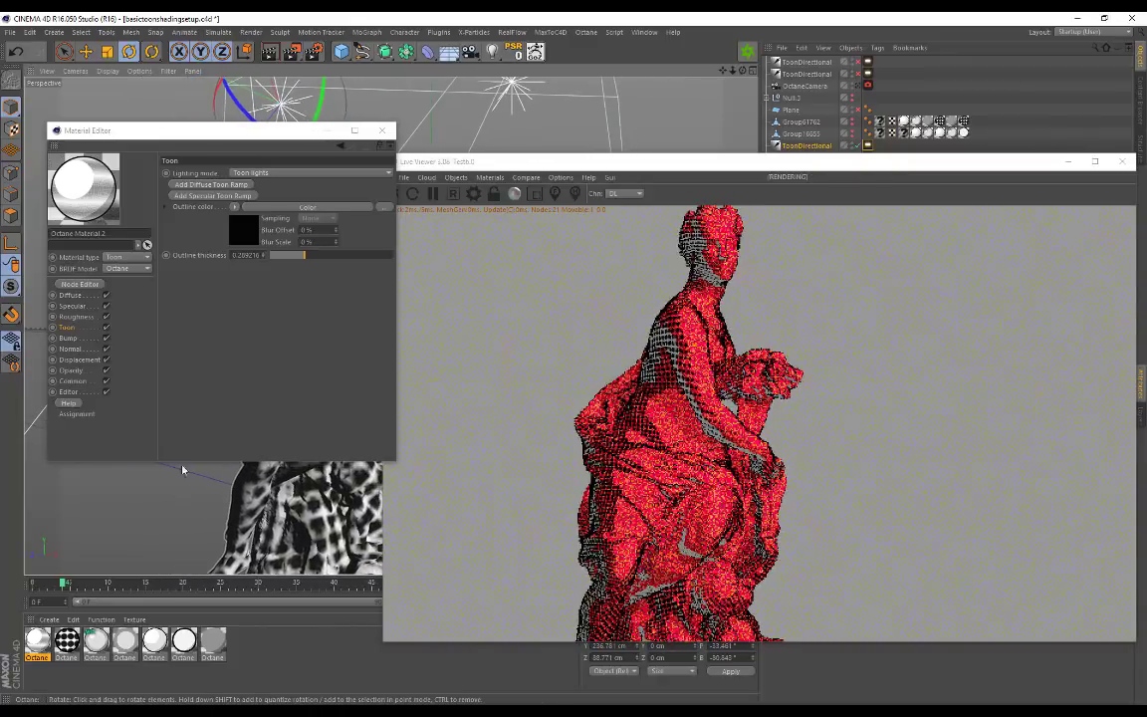
click(78, 317)
click(67, 328)
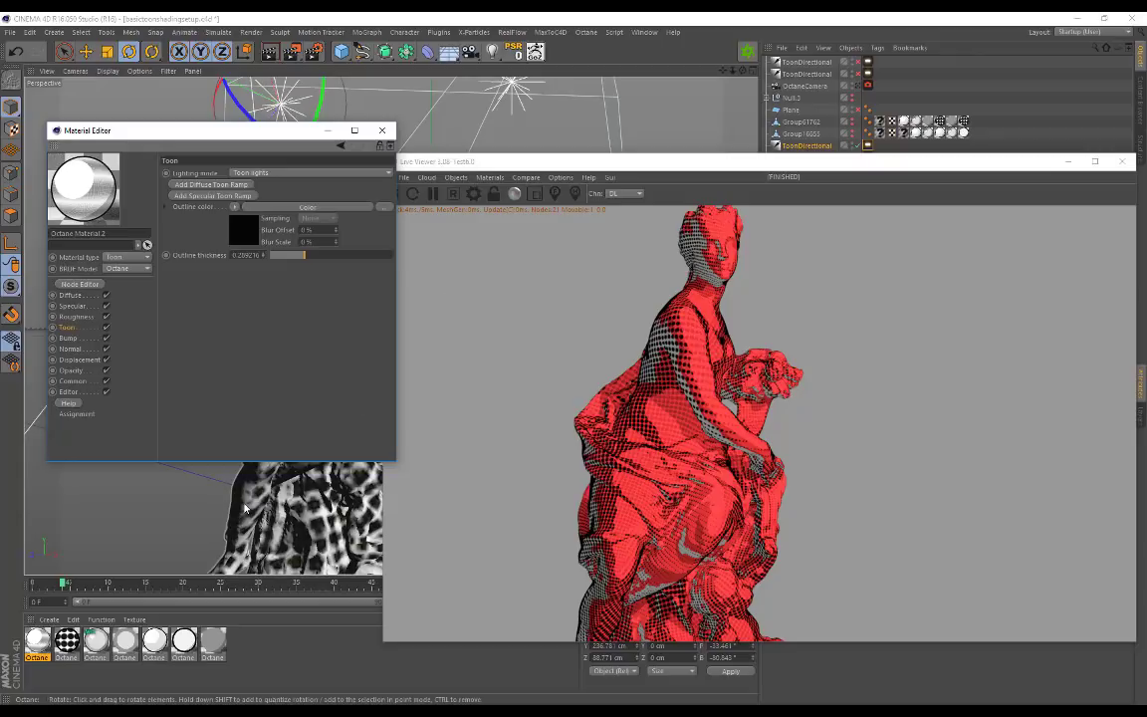
alt+drag(336, 529, 257, 508)
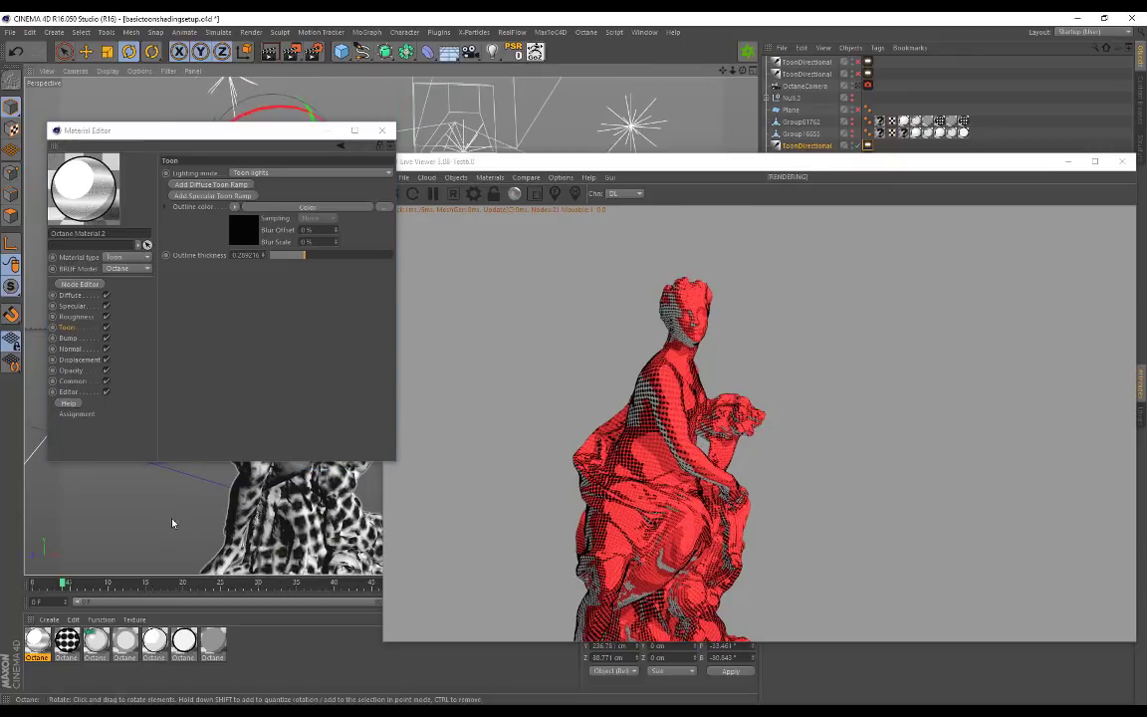
alt+drag(172, 522, 110, 514)
click(96, 643)
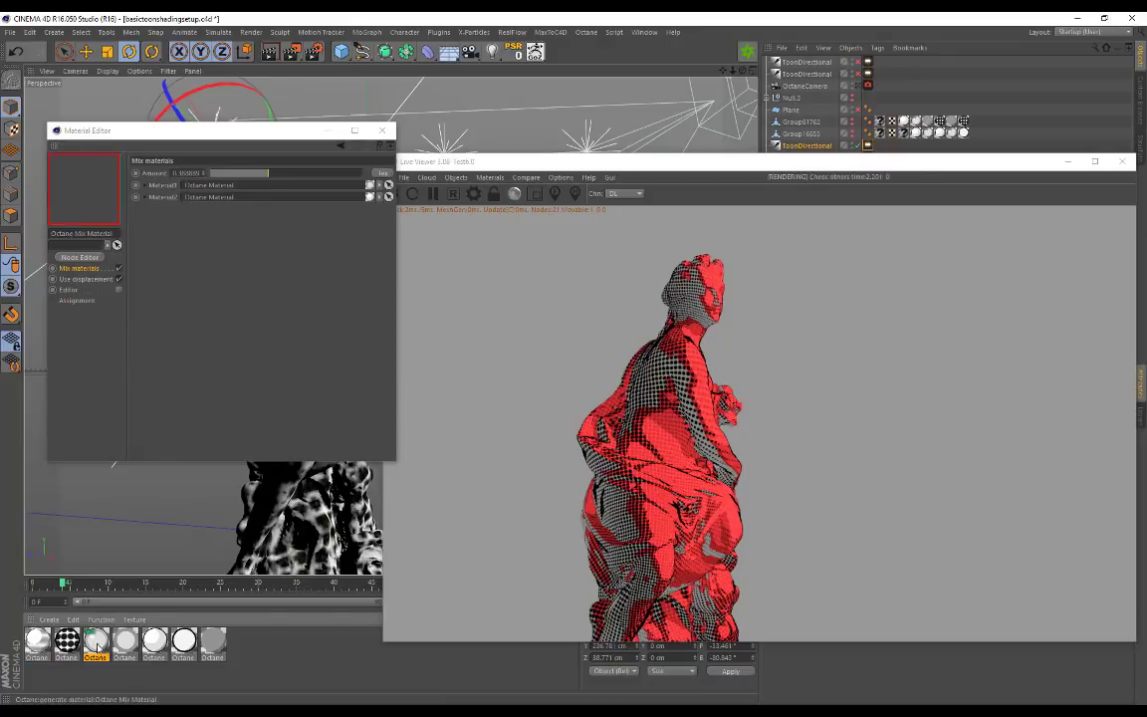
scroll(267, 490, up, 2)
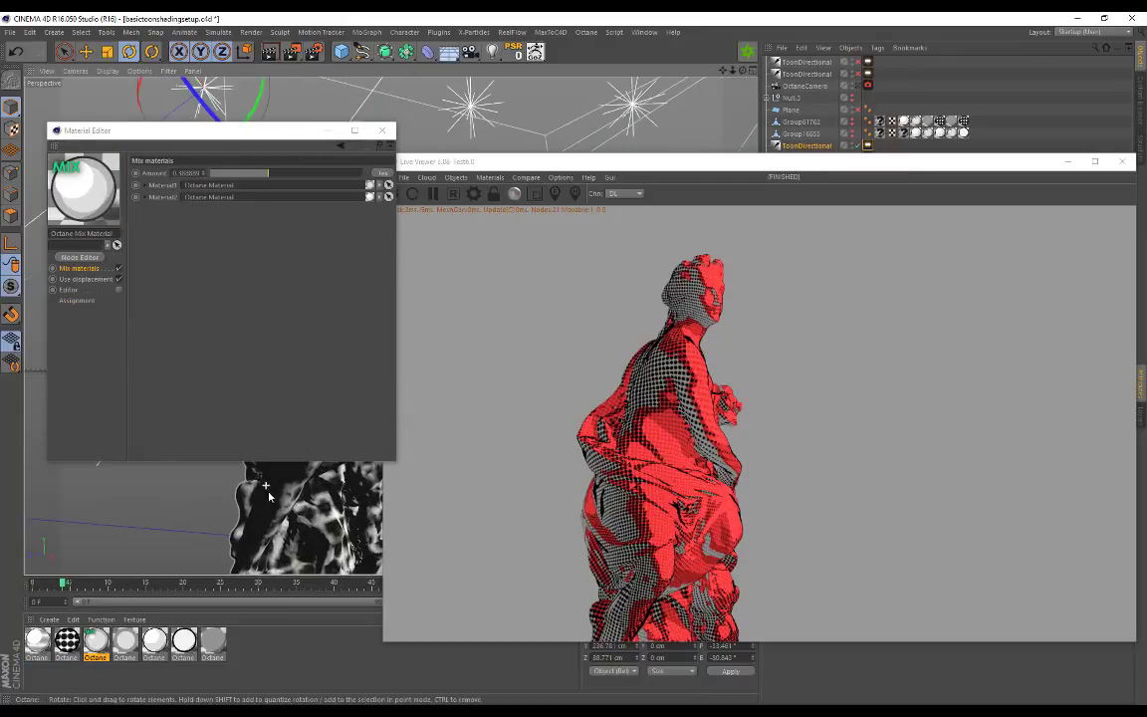
alt+drag(250, 497, 178, 505)
Step: Create an Octane Mix Material with the halftone toon material, Octane Material.2, as Material1
click(37, 642)
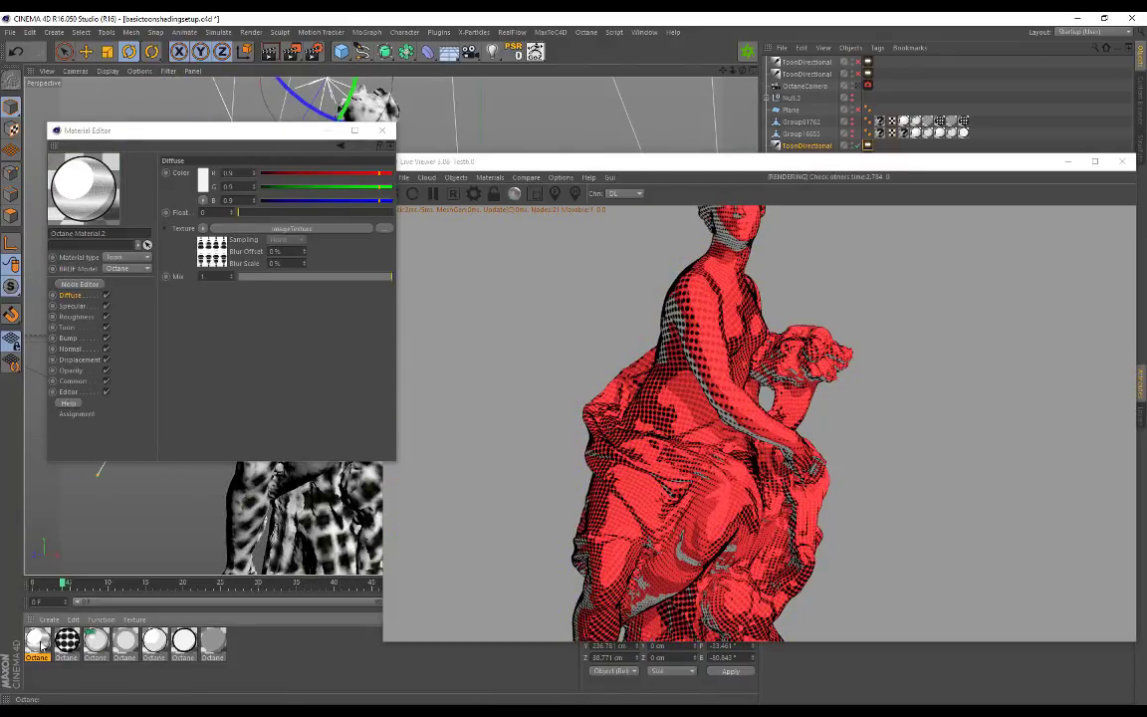
click(47, 621)
mouse_move(89, 533)
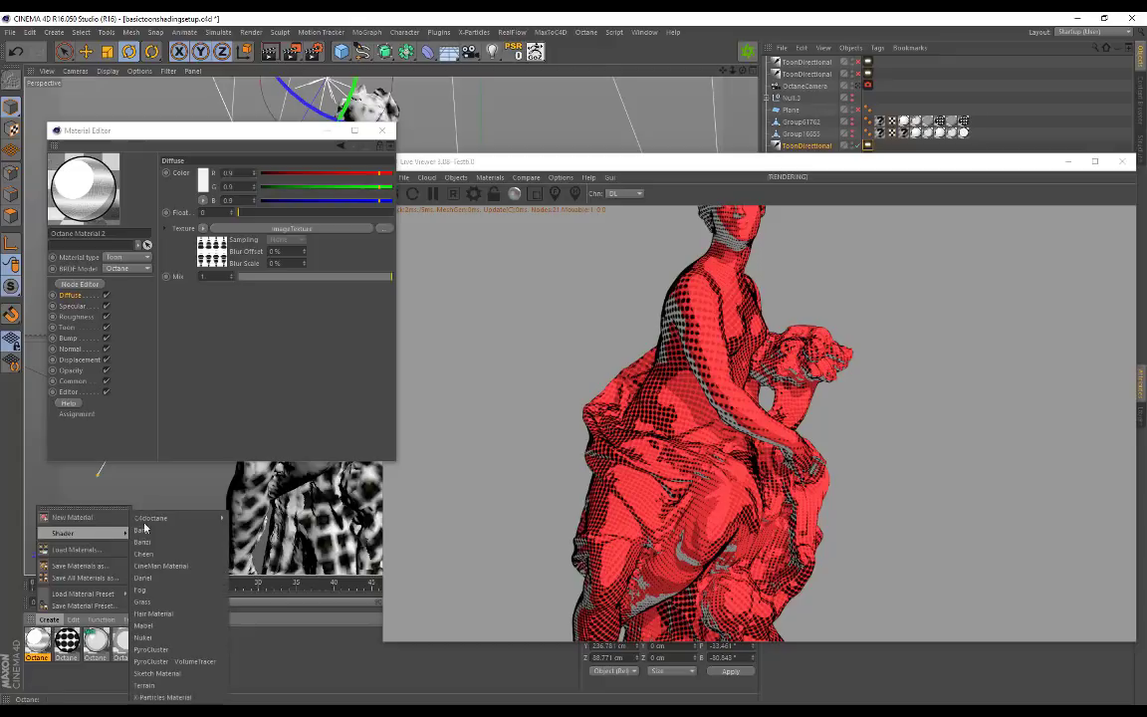
mouse_move(169, 517)
click(283, 534)
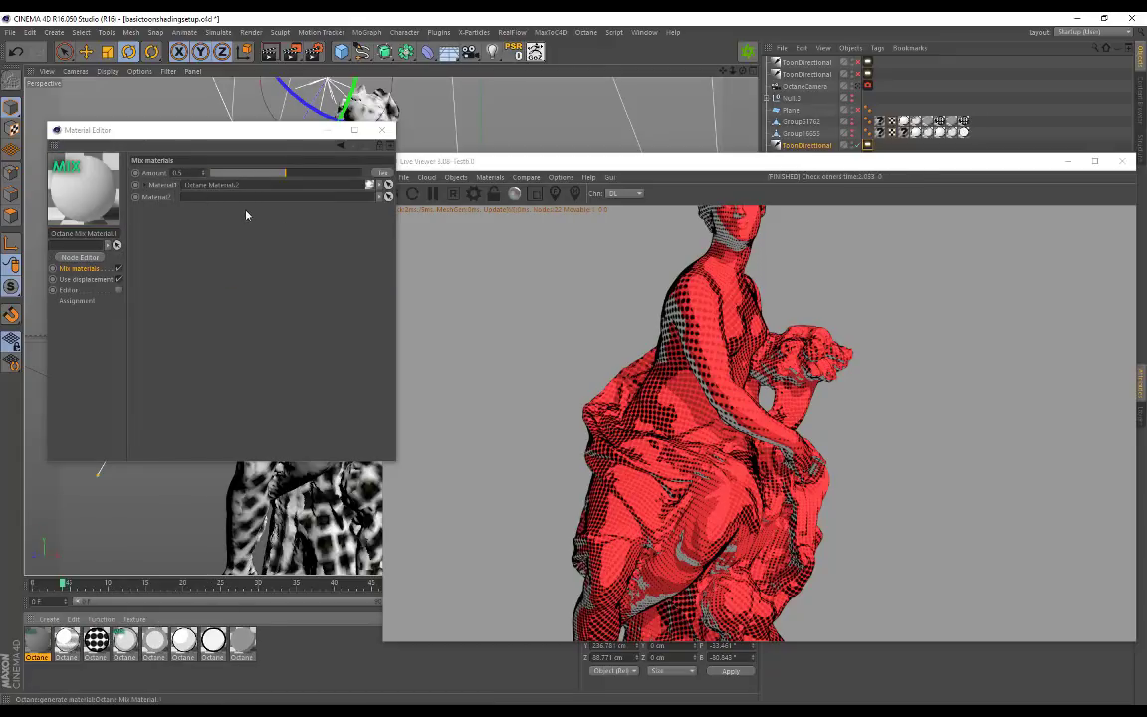
alt+middle_drag(504, 111, 529, 123)
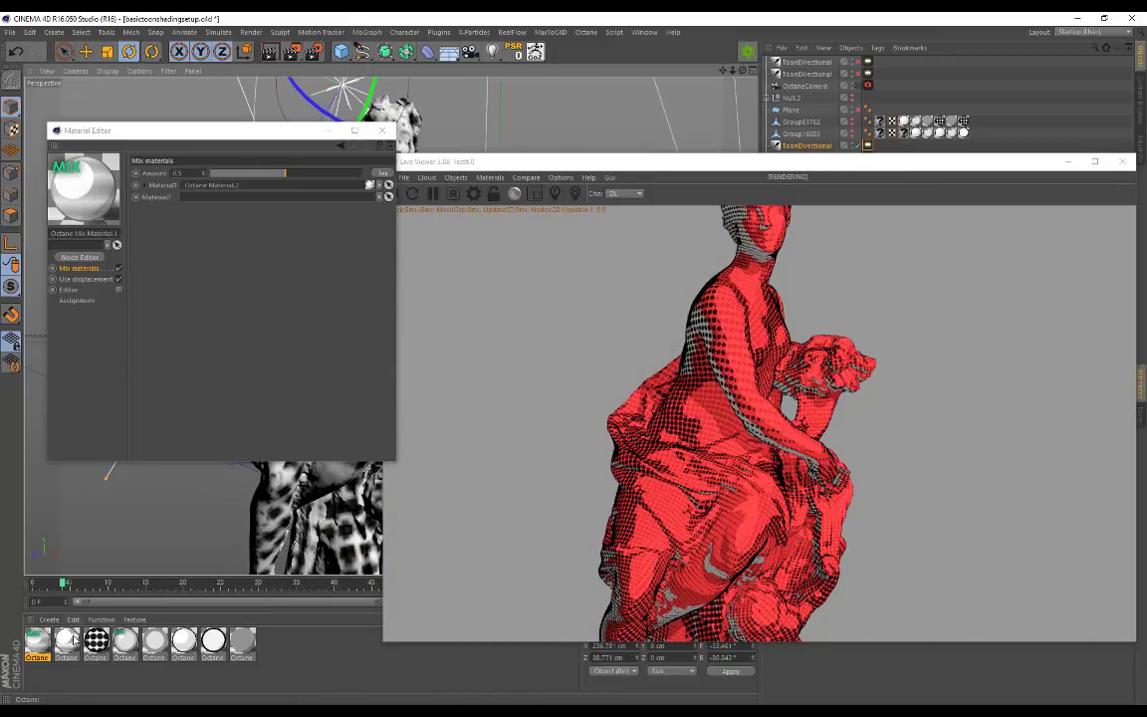
Step: Duplicate the halftone toon material and reduce the copy's diffuse texture UV scale to about 0.054
click(70, 640)
ctrl+drag(70, 640, 40, 647)
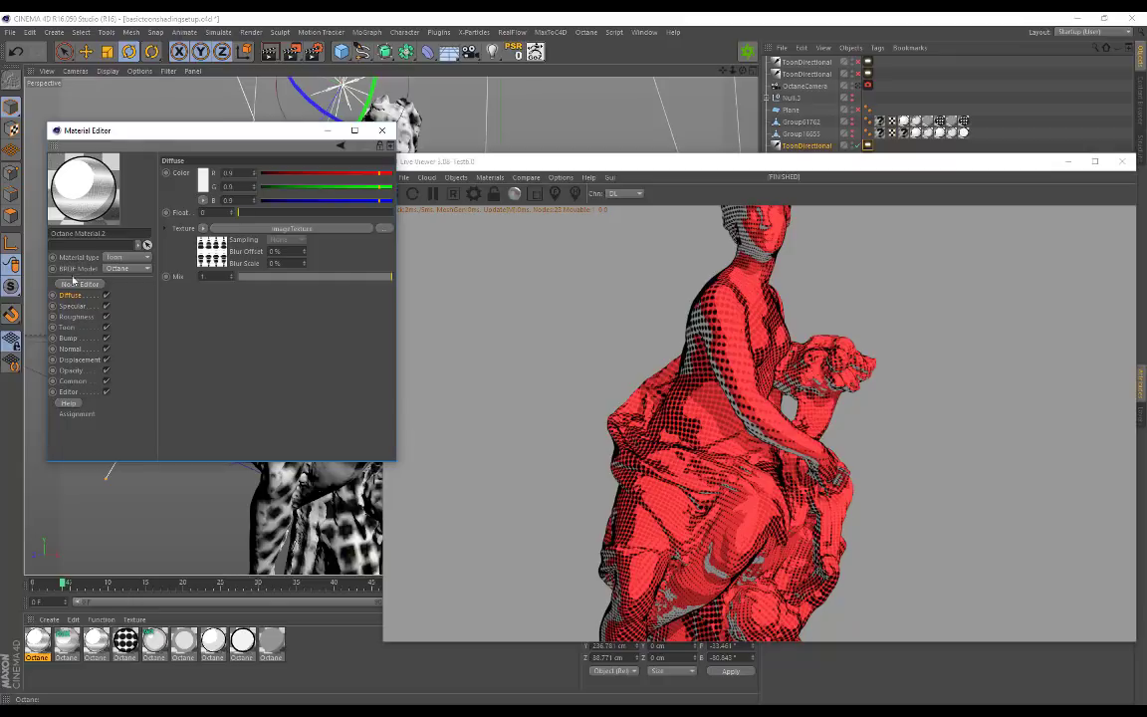
click(210, 254)
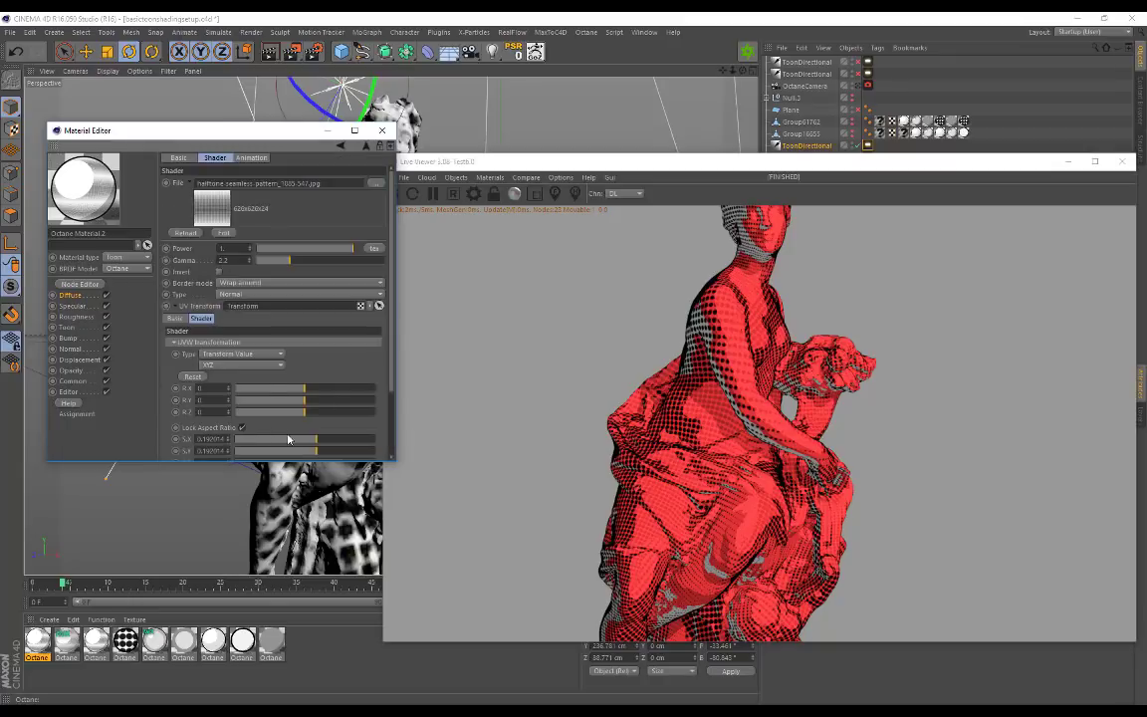
drag(289, 439, 295, 439)
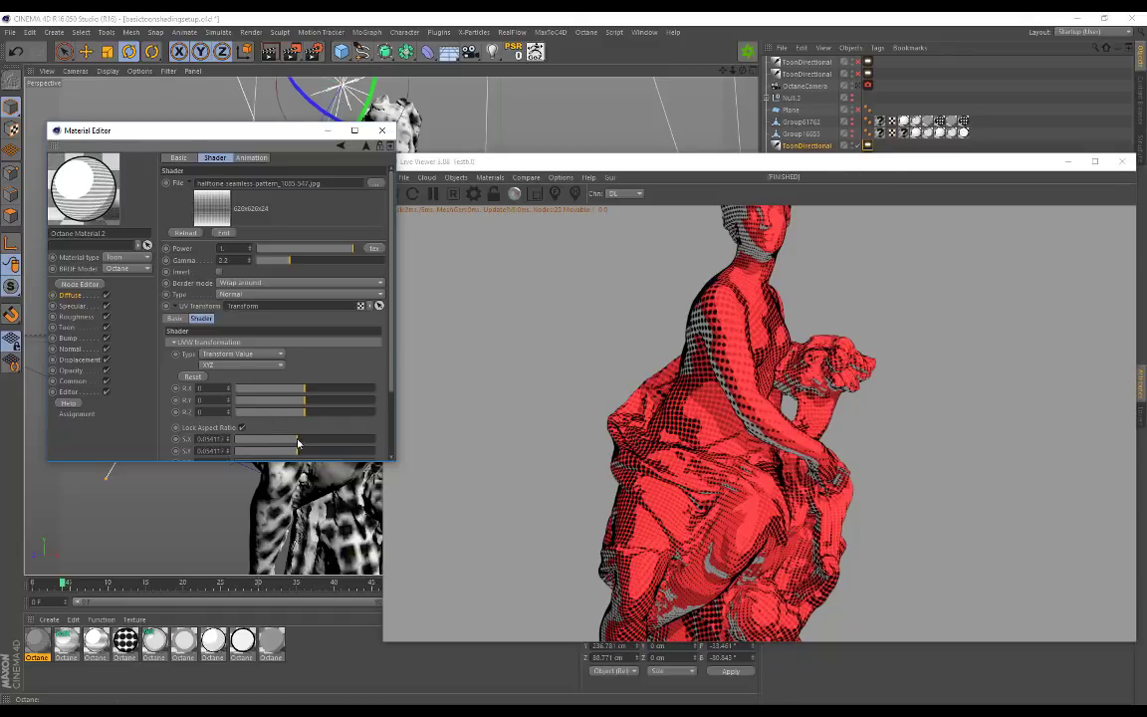
Step: Set the duplicated toon material's outline thickness to 0.75 and move the Material Editor clear of the viewport statue
click(68, 327)
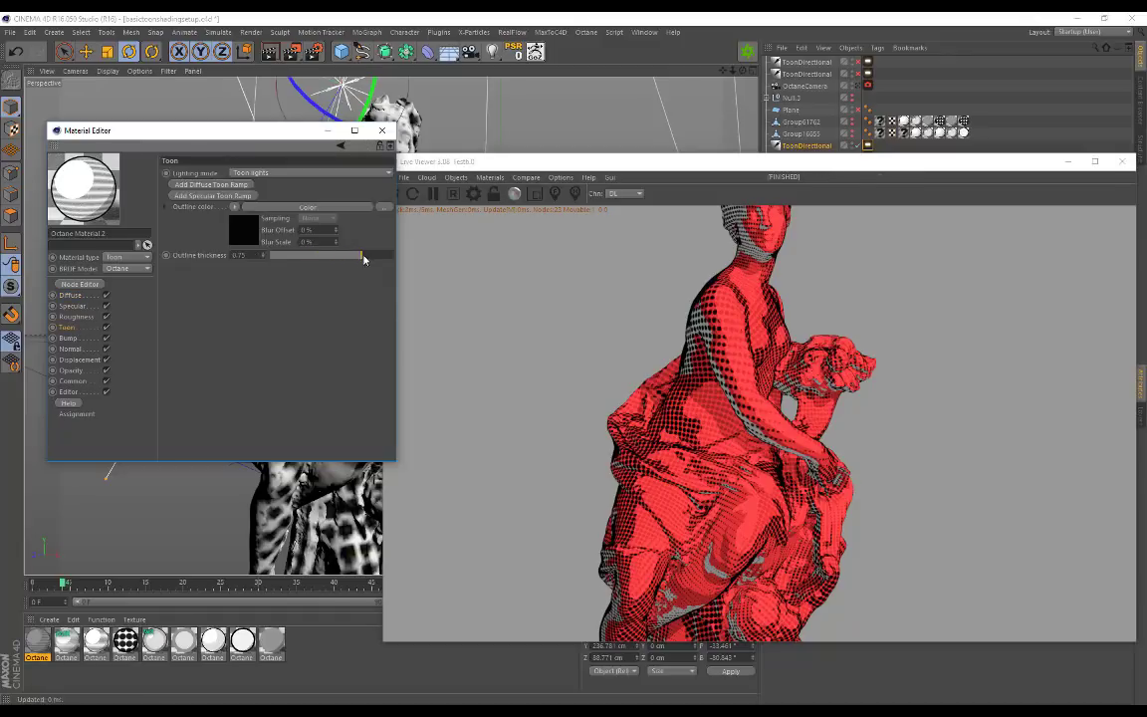
drag(199, 130, 184, 86)
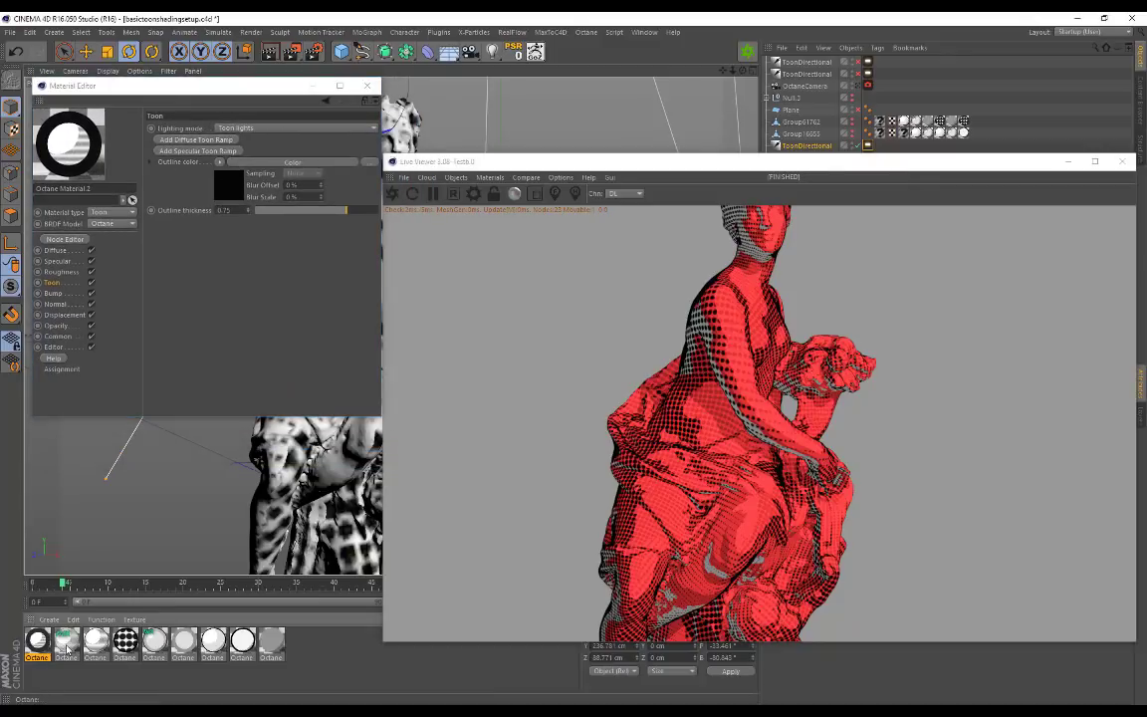
Step: Assign the thick-outline toon copy as Material2 of the new mix material and apply the mix to the statue
drag(67, 645, 212, 204)
drag(202, 159, 202, 157)
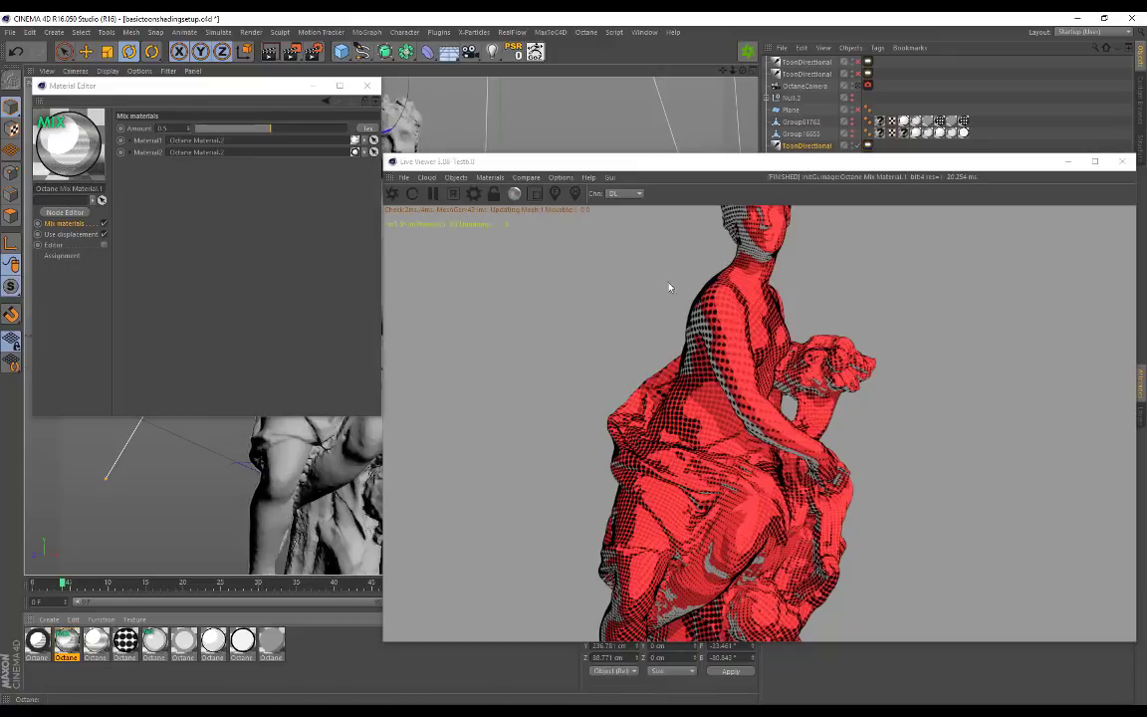
alt+drag(214, 458, 156, 437)
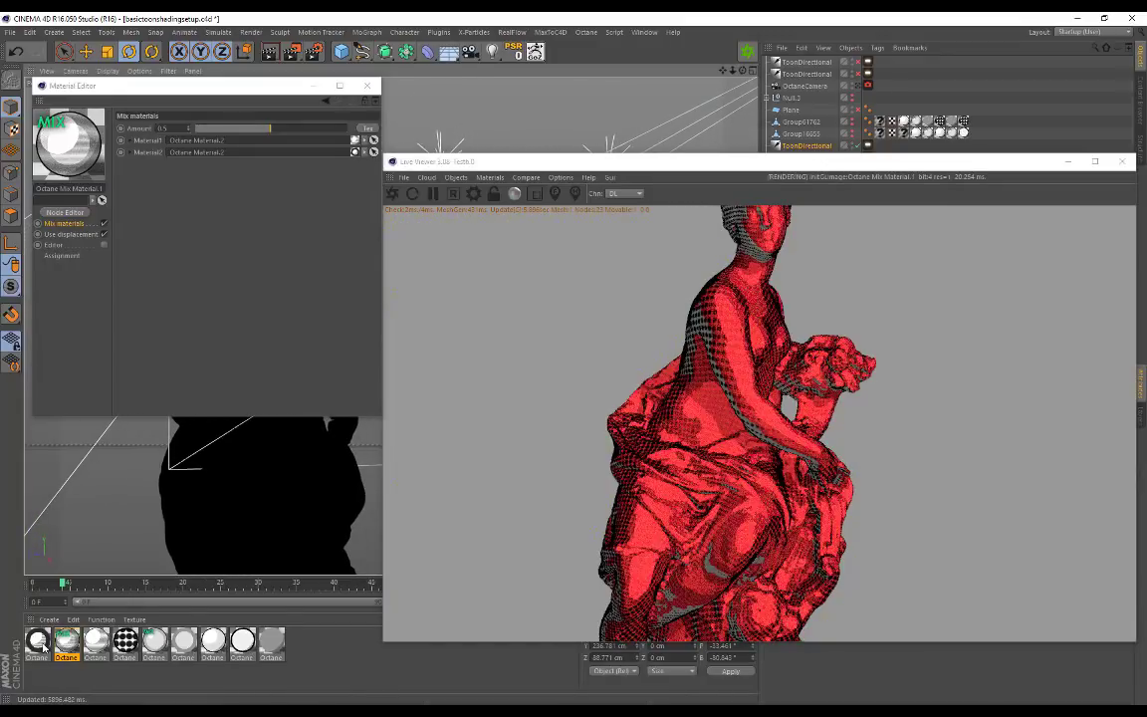
Step: Raise the thick-outline toon material's outline thickness to about 0.91 and check the statue's render from several angles
alt+drag(156, 438, 174, 499)
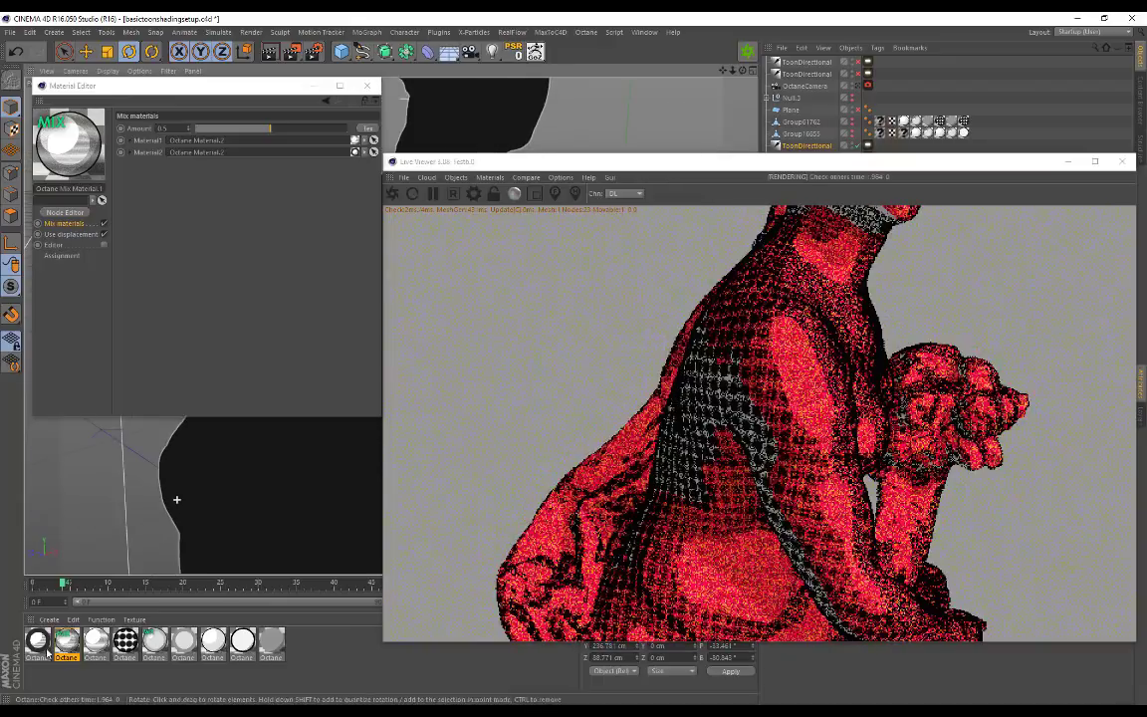
click(37, 640)
click(52, 285)
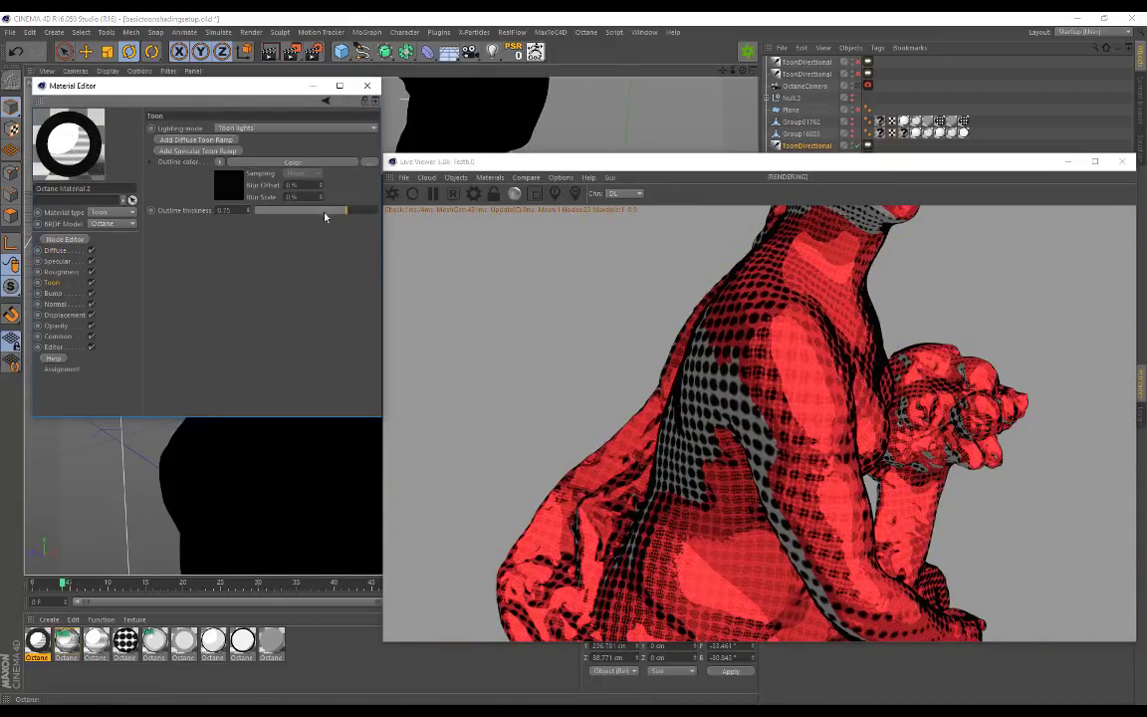
drag(341, 211, 367, 211)
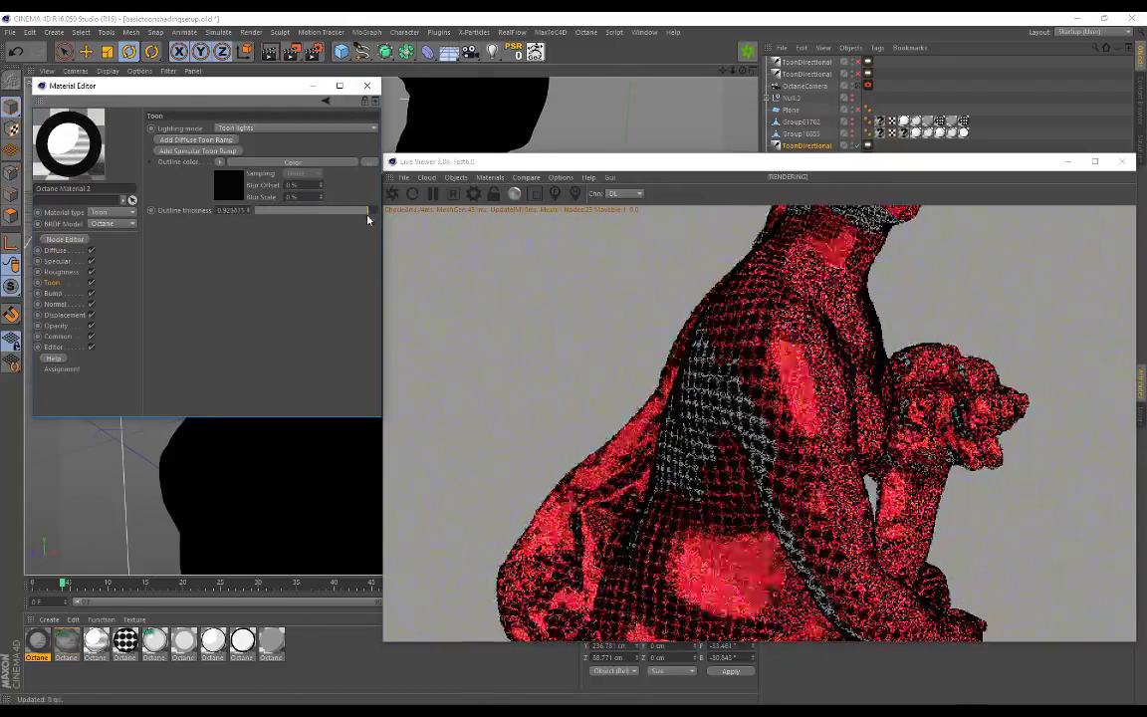
alt+drag(242, 498, 205, 448)
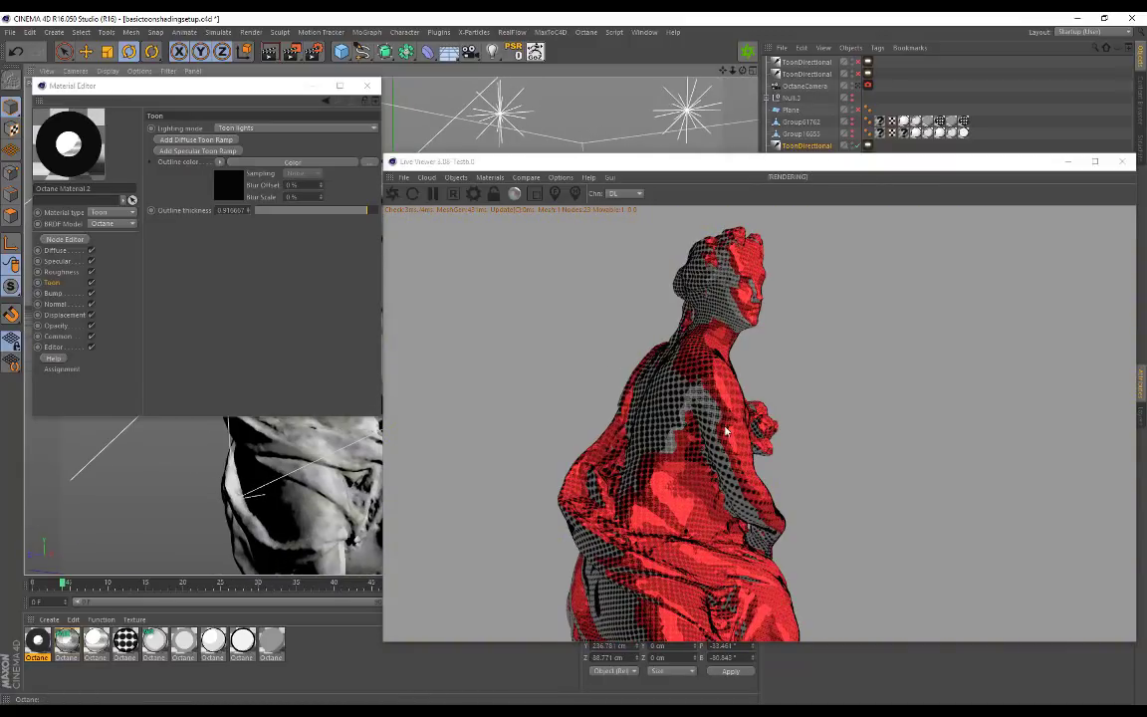
alt+drag(262, 388, 180, 474)
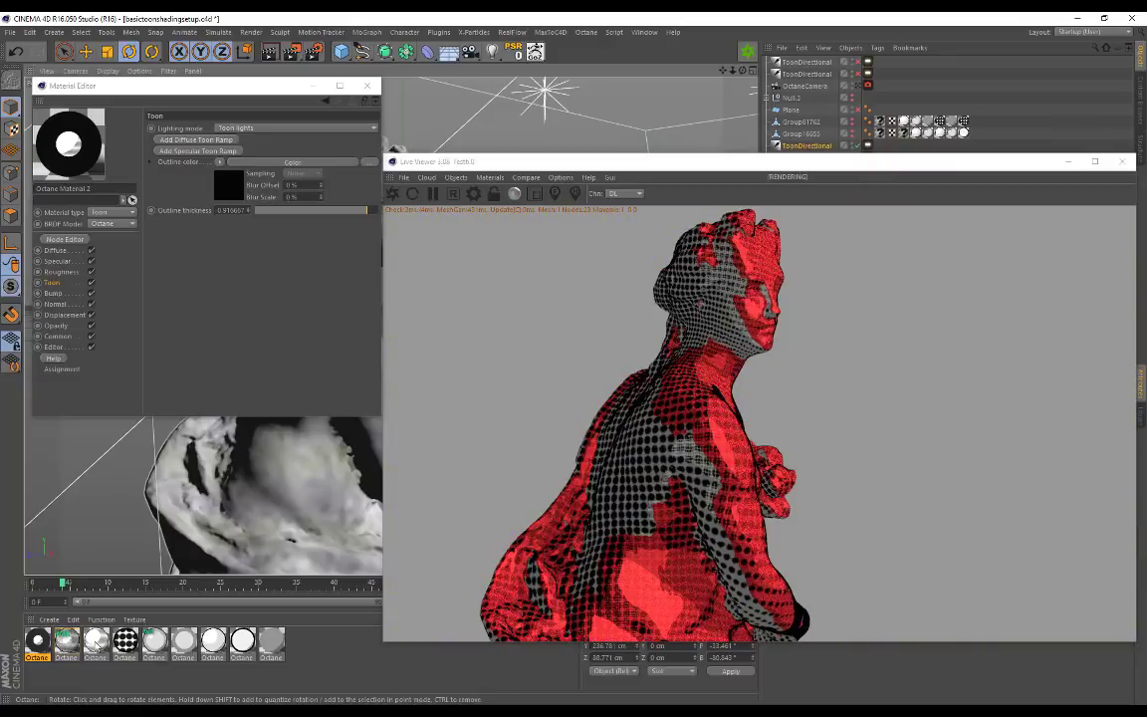
Step: Fine-tune the UV transform of the halftone image texture in the thick-outline toon material's diffuse channel
click(64, 657)
double_click(37, 642)
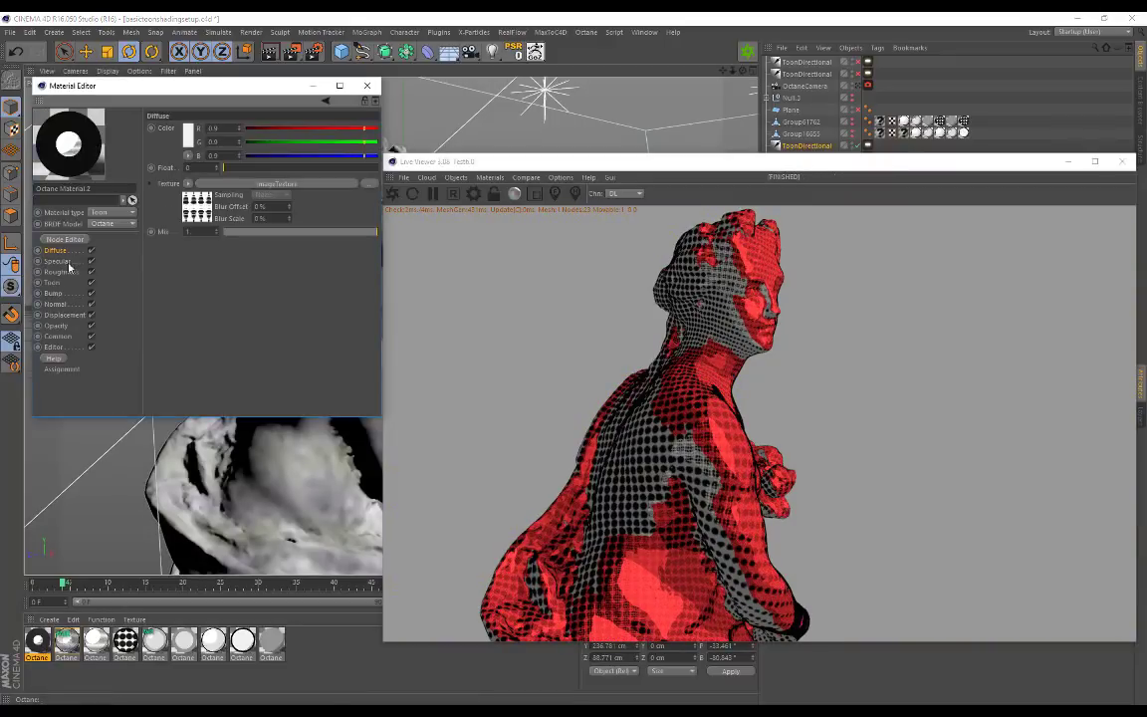
click(199, 209)
mouse_move(277, 398)
mouse_down()
mouse_move(256, 396)
mouse_move(356, 396)
mouse_move(263, 399)
mouse_up()
click(57, 251)
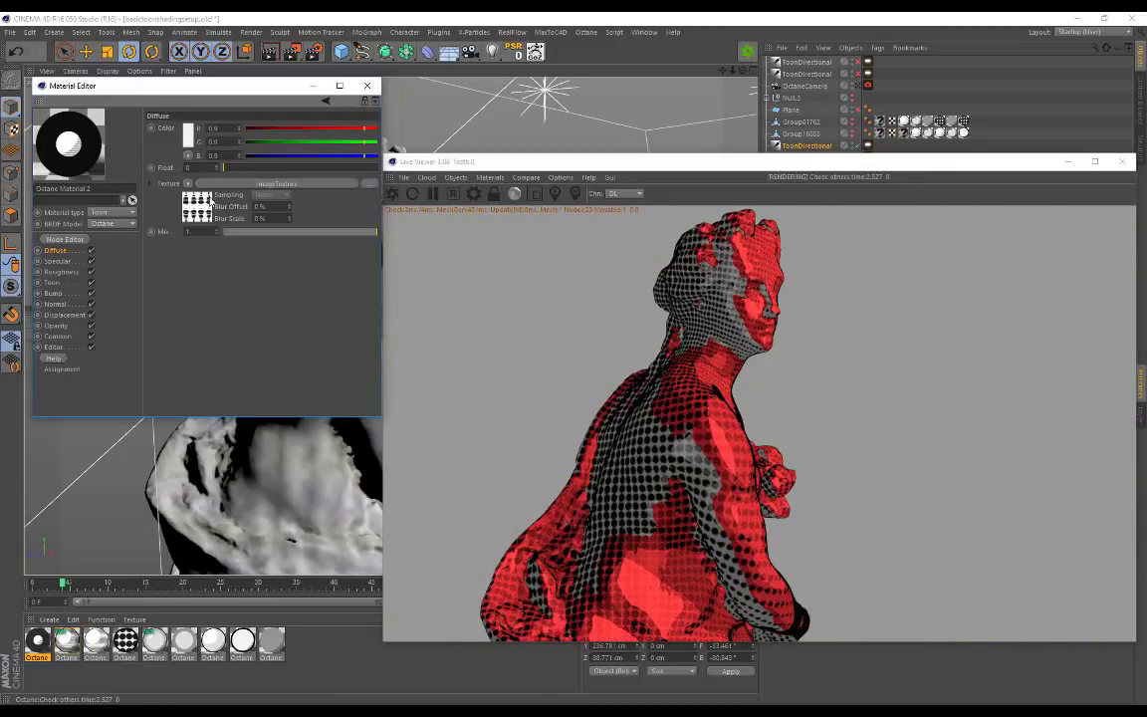
Step: Set the thick-outline toon material's diffuse colour to blue, about 0.06, 0.07, 0.65, with a texture mix of about 0.29
click(282, 231)
click(188, 135)
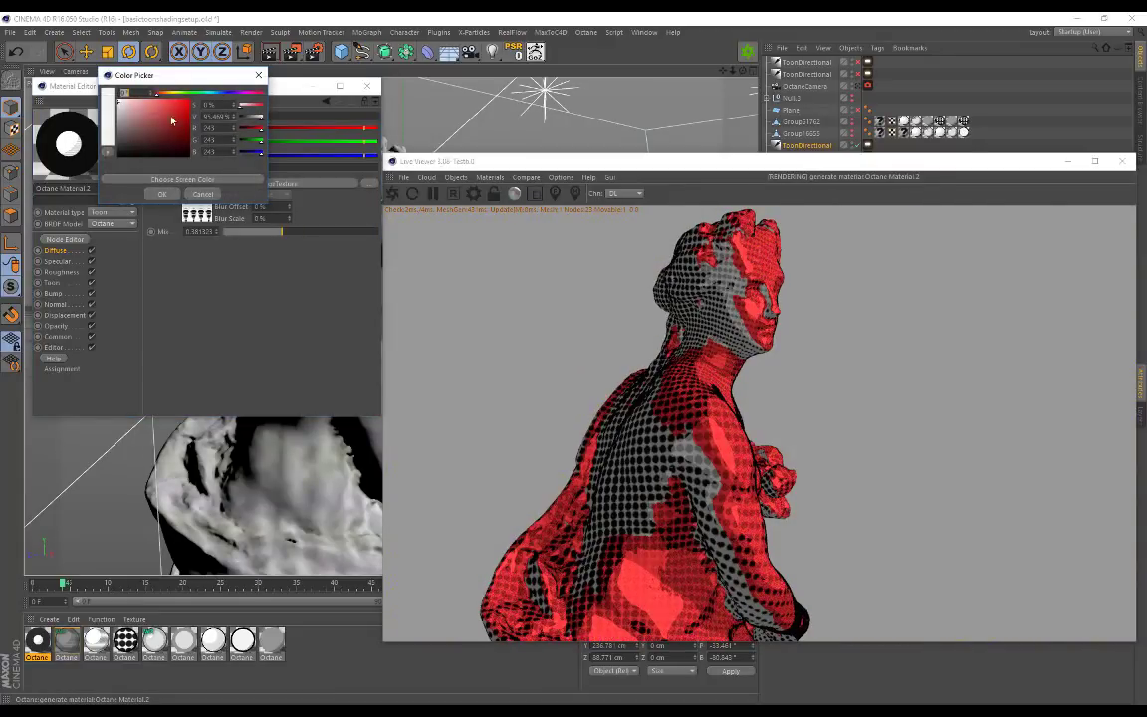
click(175, 118)
click(164, 195)
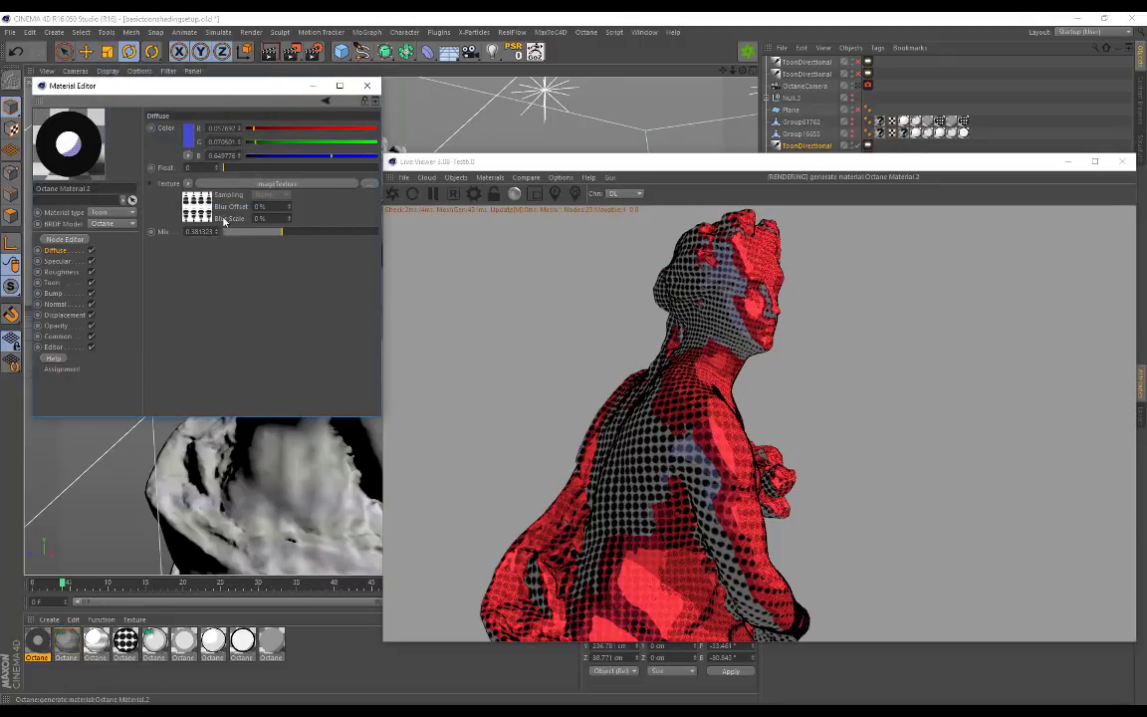
drag(281, 232, 268, 232)
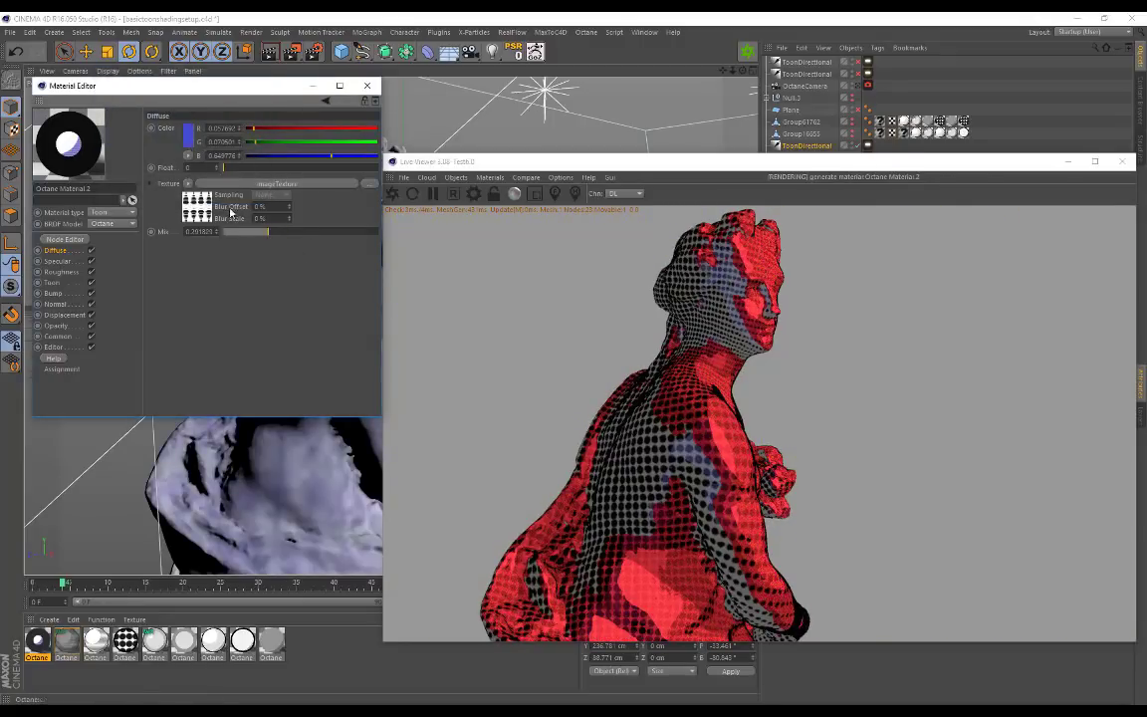
alt+drag(212, 423, 168, 478)
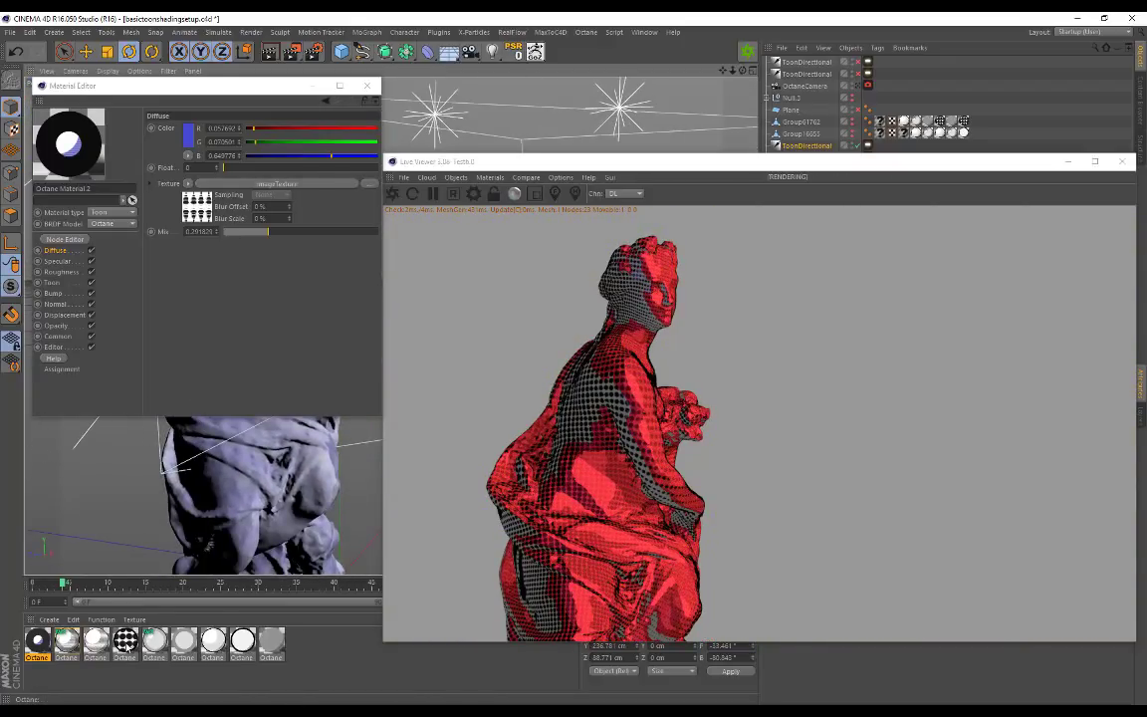
Step: Try an outline thickness of about 0.59 on the original halftone toon material and settle it at about 0.02
click(96, 642)
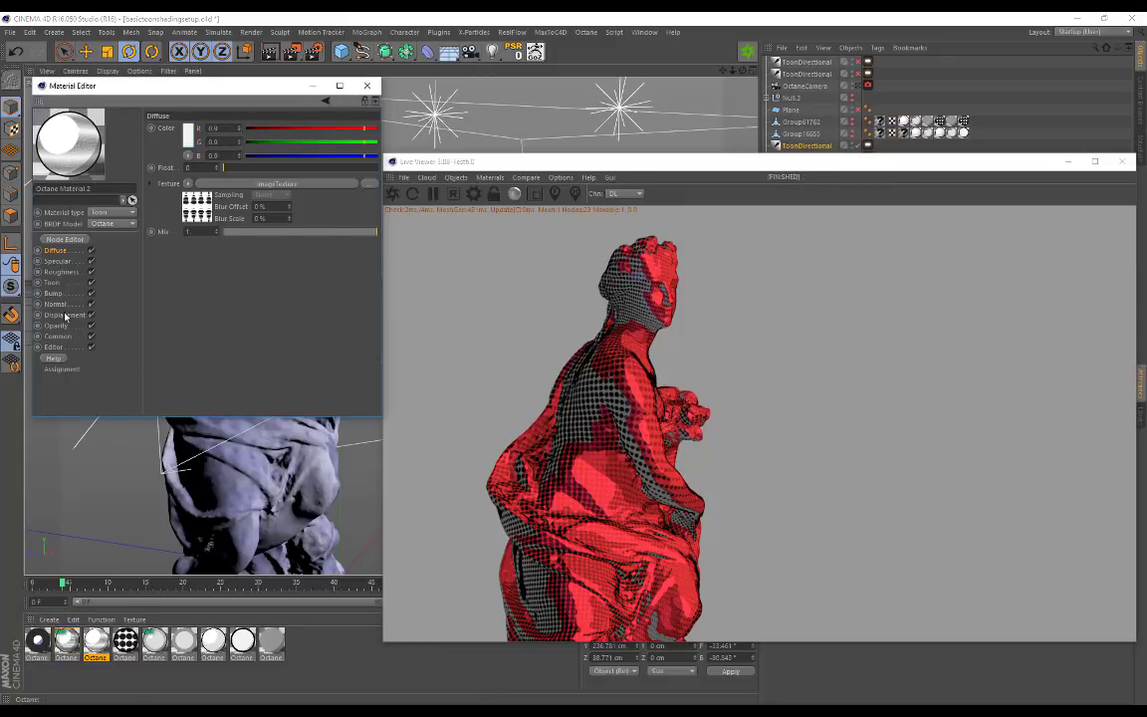
click(52, 283)
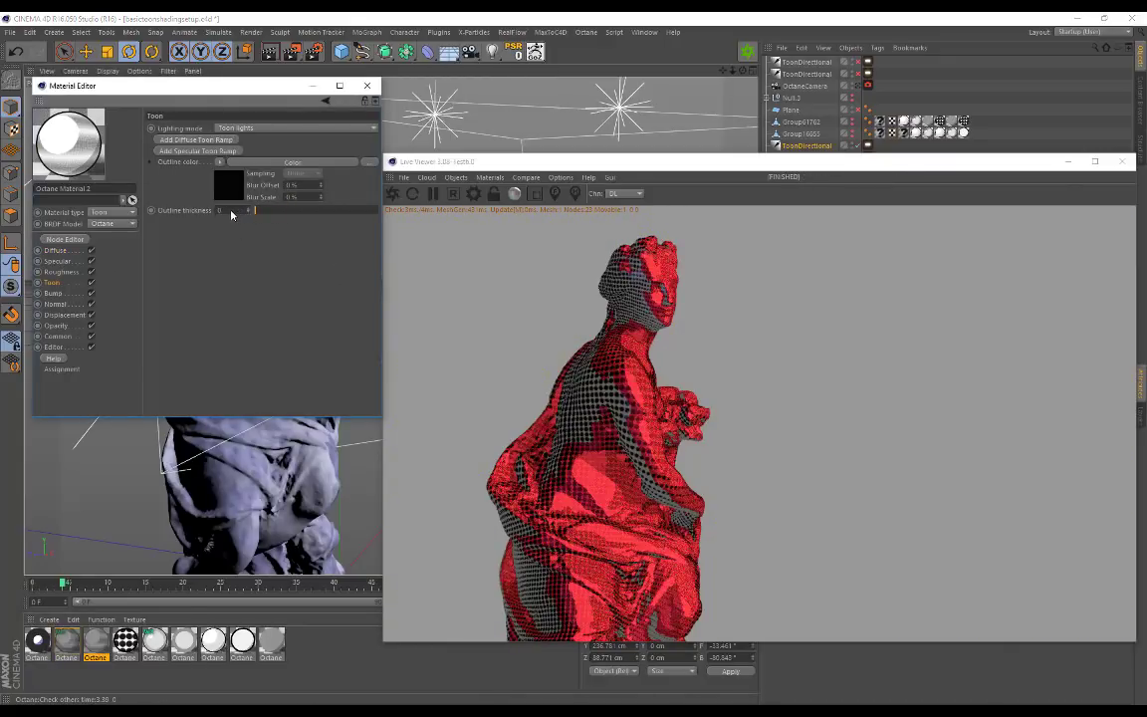
drag(260, 212, 374, 212)
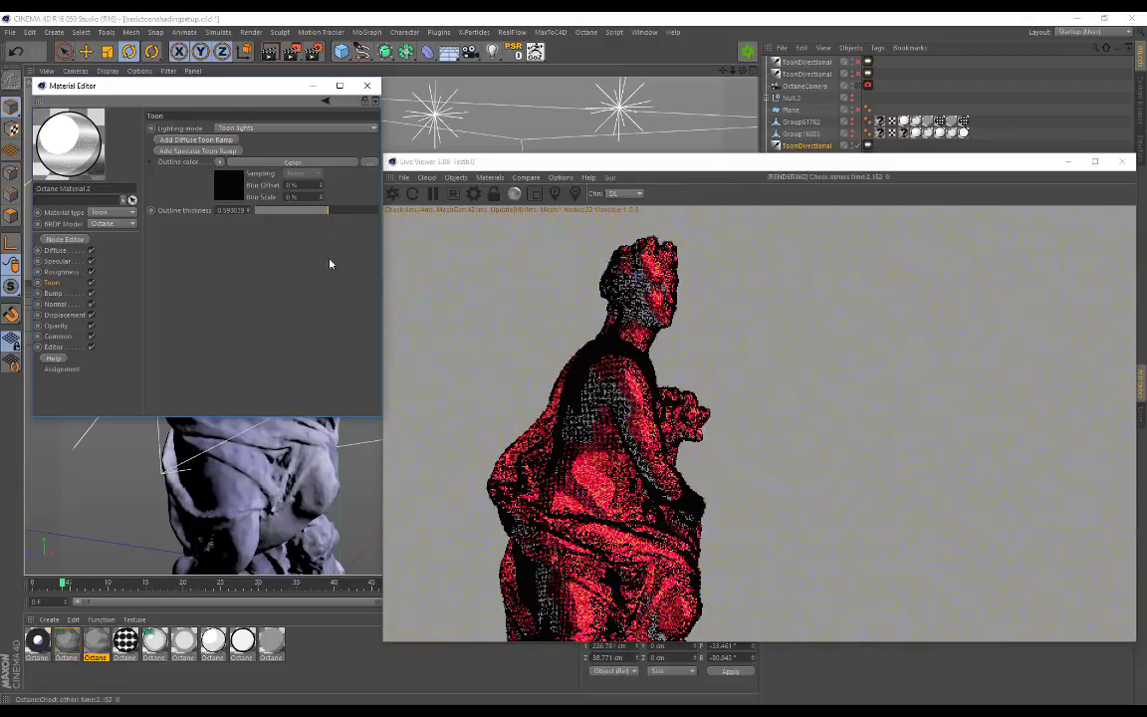
alt+drag(272, 445, 187, 444)
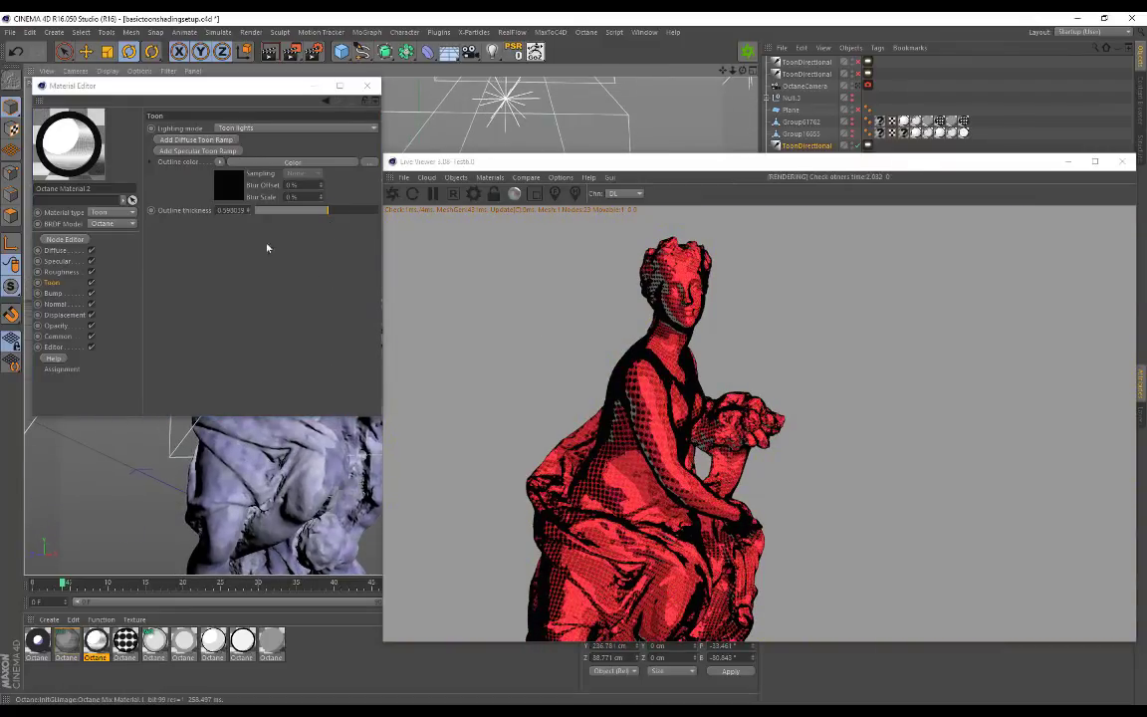
drag(277, 217, 257, 211)
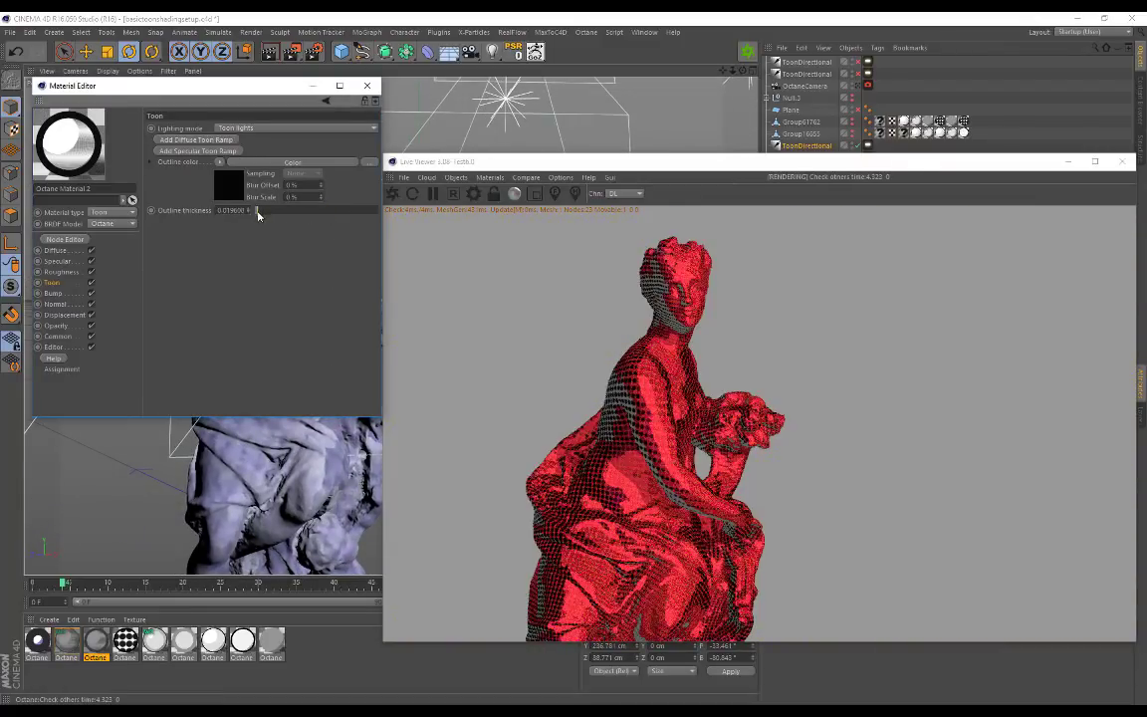
alt+drag(256, 450, 309, 517)
alt+middle_drag(176, 503, 221, 487)
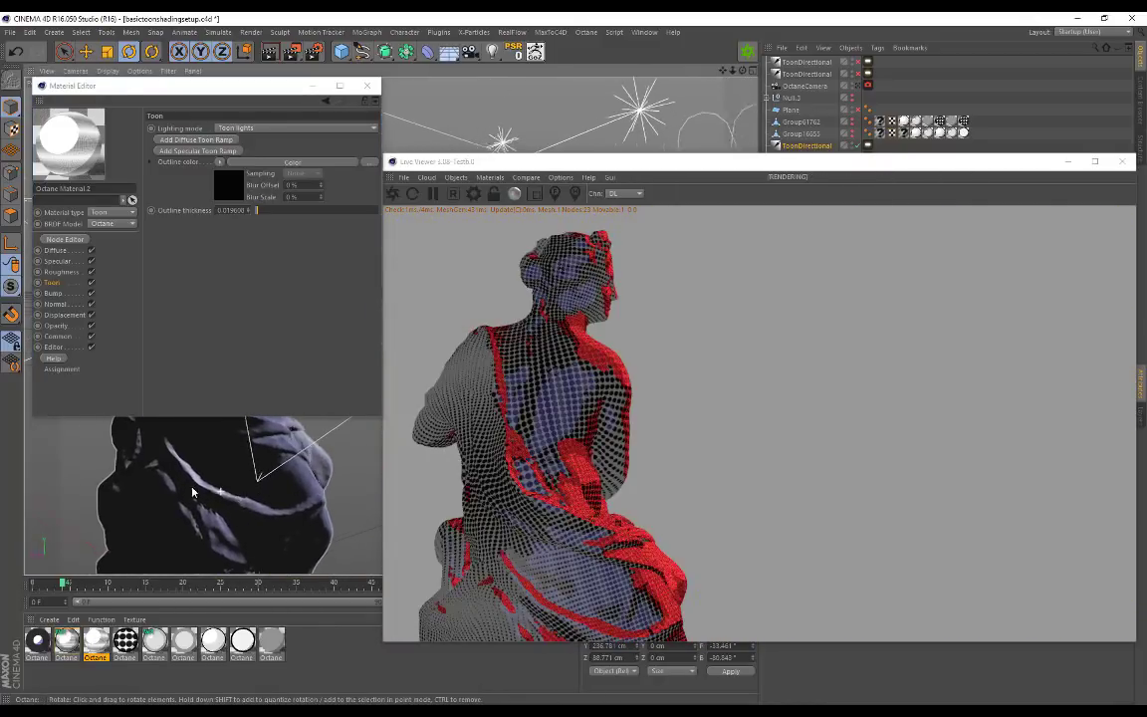
Step: Set the thick-outline toon material's diffuse colour to pure white, inspect the statue's render, and open the material's toon settings
click(37, 640)
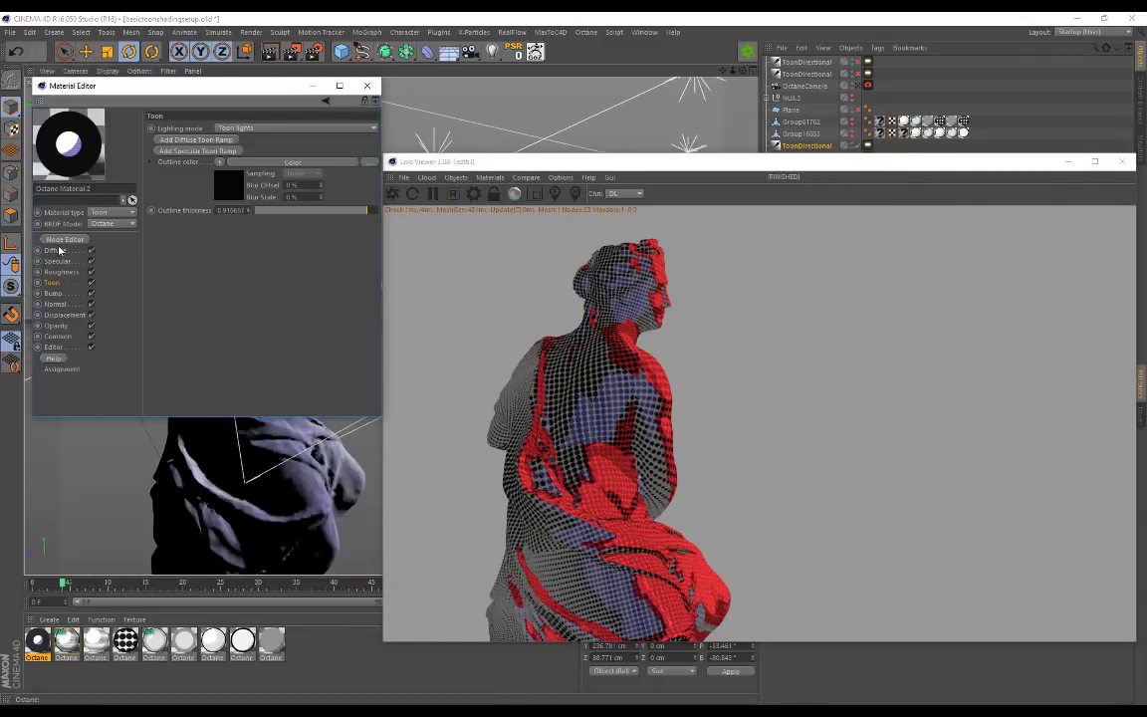
click(58, 250)
click(188, 137)
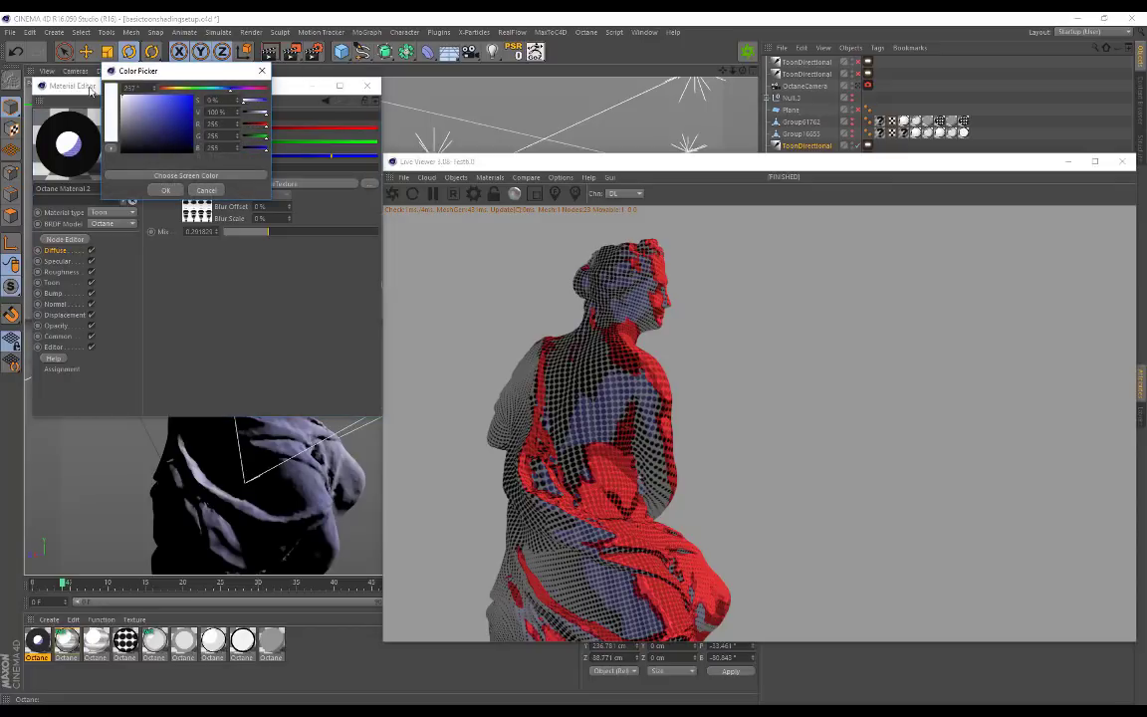
click(169, 192)
alt+drag(144, 494, 239, 454)
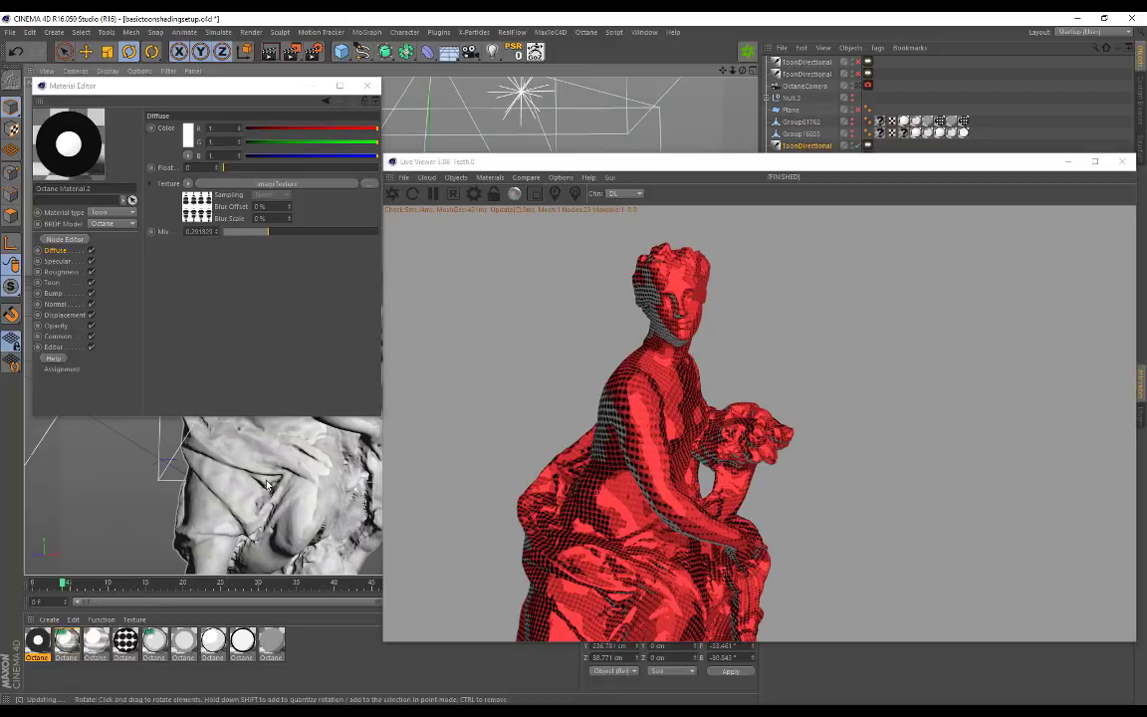
scroll(264, 477, up, 3)
alt+middle_drag(265, 478, 264, 498)
alt+drag(265, 498, 233, 386)
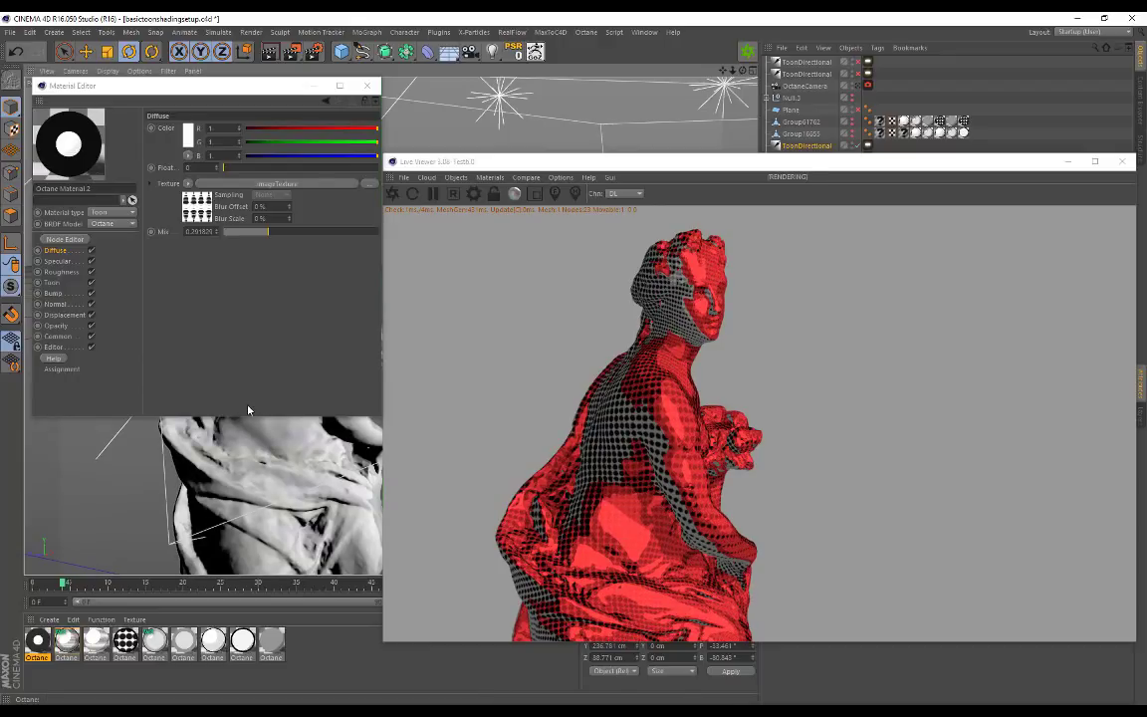
click(57, 284)
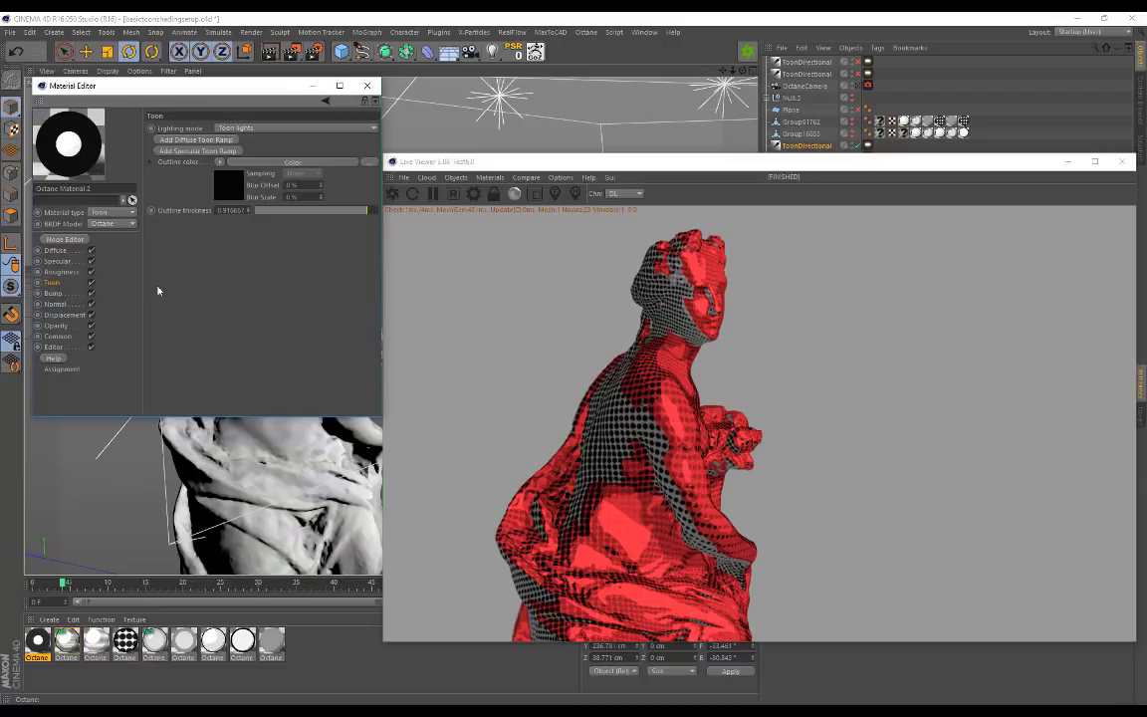